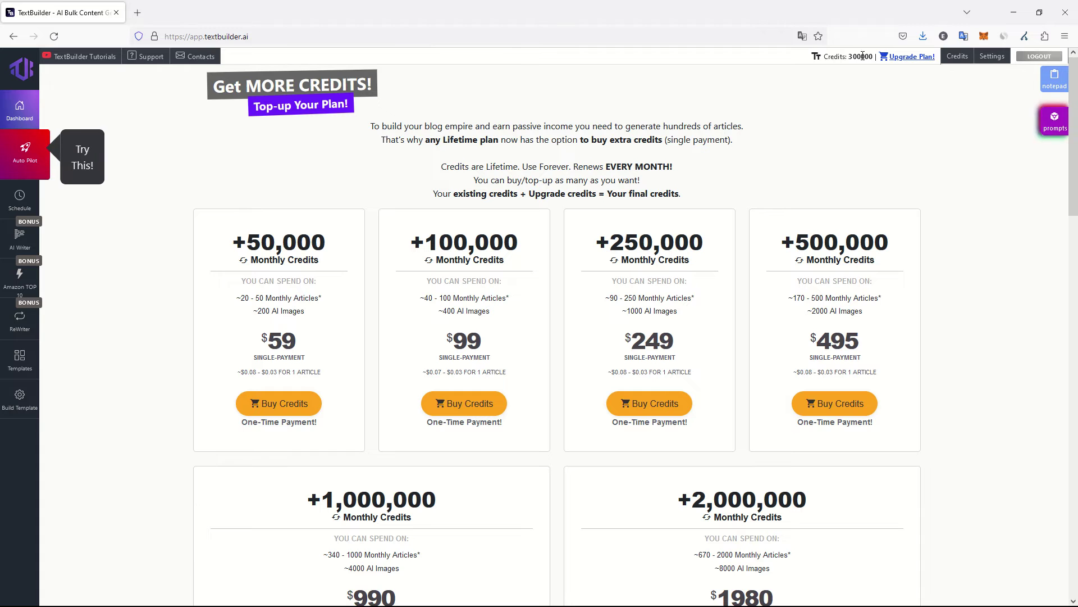
Leave the Get More Credits page for the Auto Pilot Niche Blog Builder.
{"action": "left_click_drag", "start_coordinate": [853, 56], "coordinate": [865, 56]}
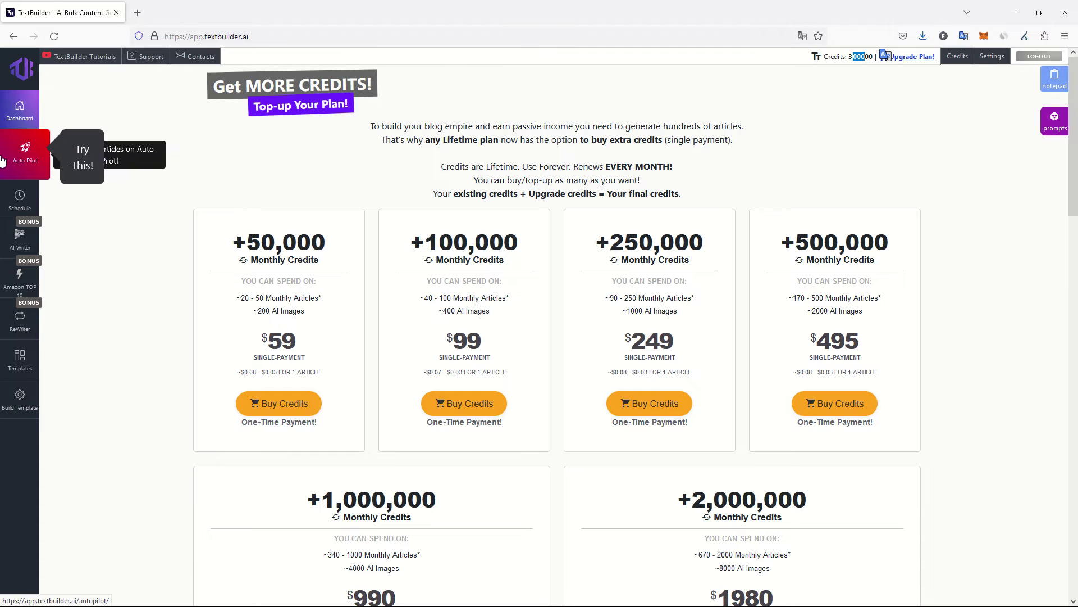
{"action": "left_click", "coordinate": [12, 114]}
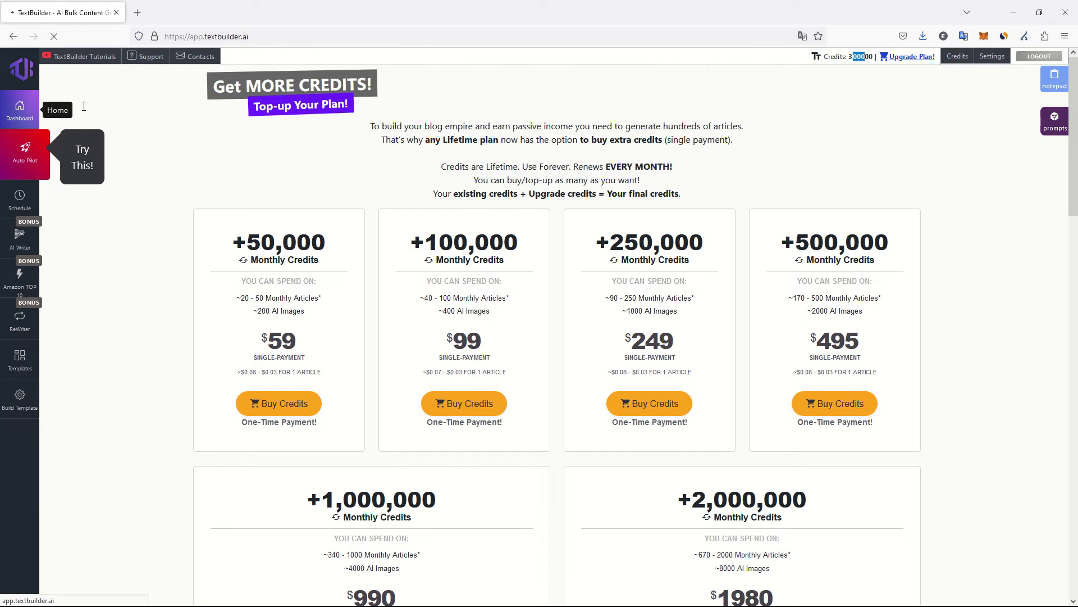
{"action": "left_click", "coordinate": [5, 172]}
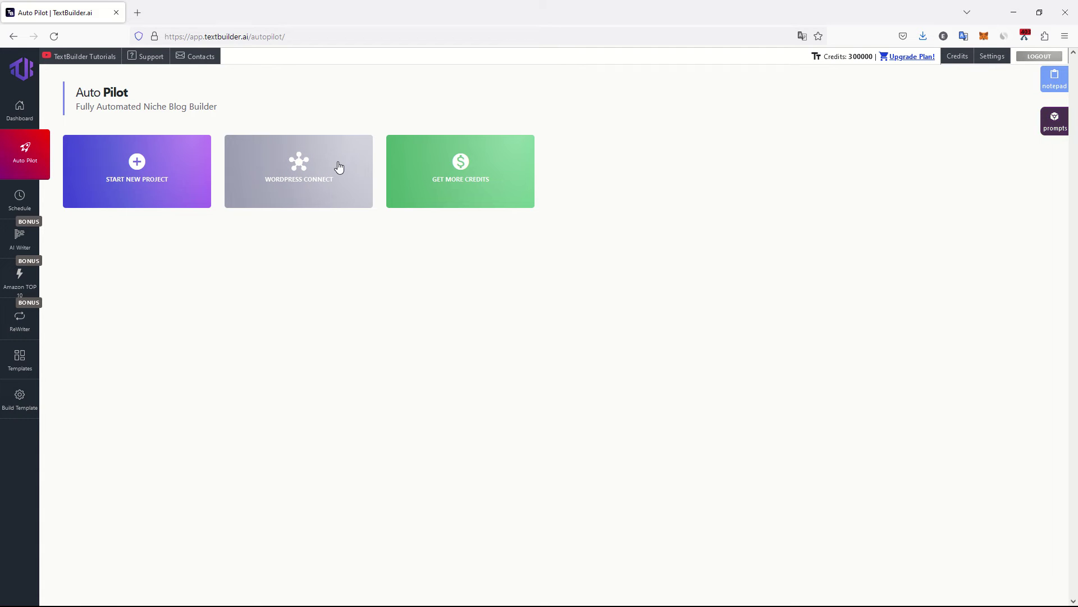
Open the WordPress Connect tutorial, play it to about 0:15, and start typing the blog address in a new tab.
{"action": "left_click", "coordinate": [304, 161]}
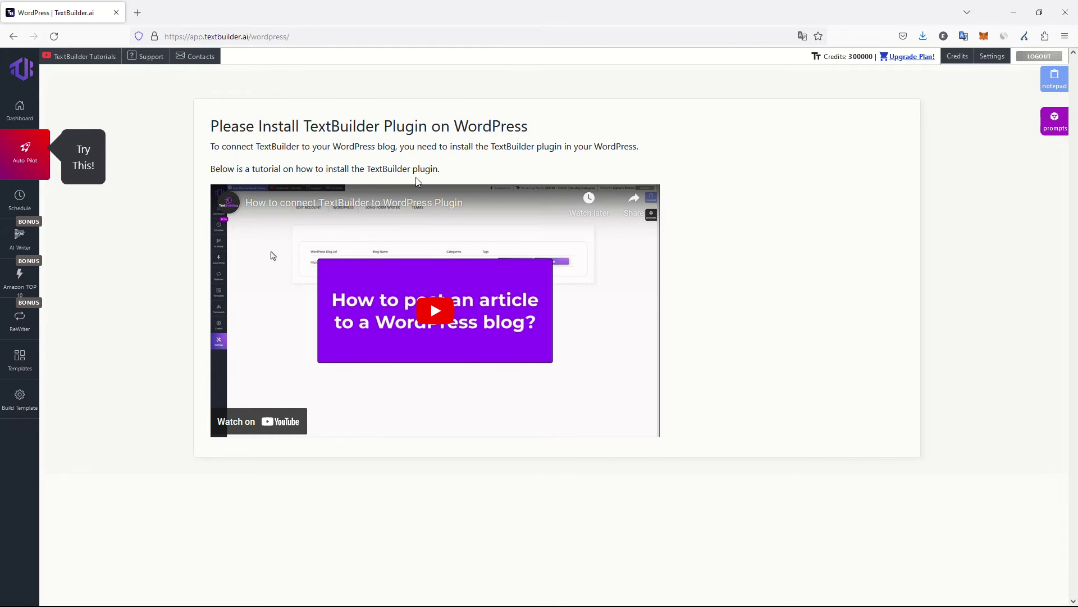
{"action": "left_click", "coordinate": [399, 316]}
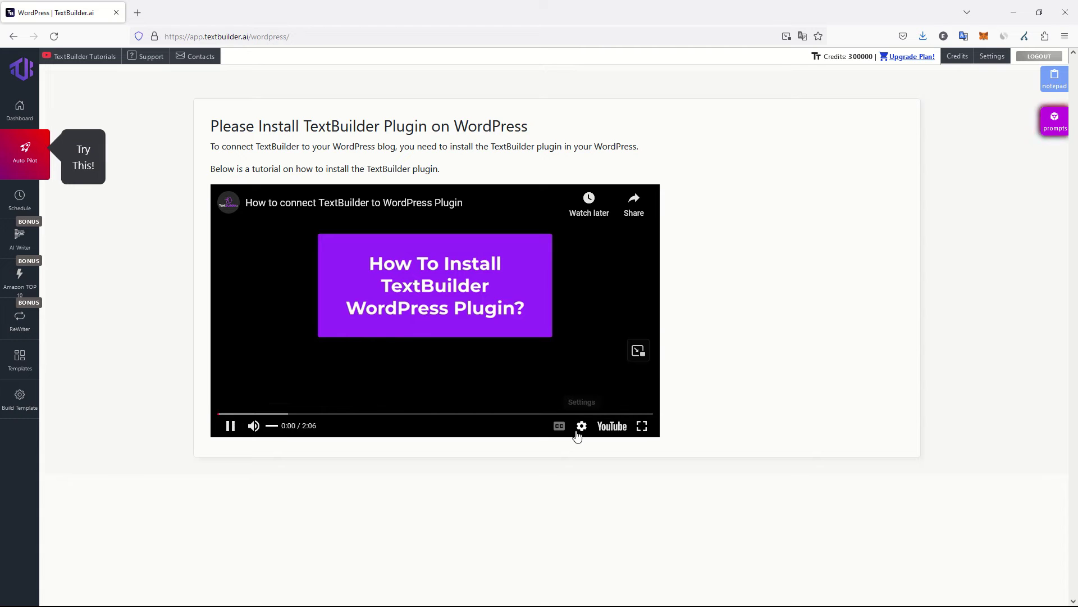
{"action": "left_click_drag", "start_coordinate": [275, 414], "coordinate": [302, 414]}
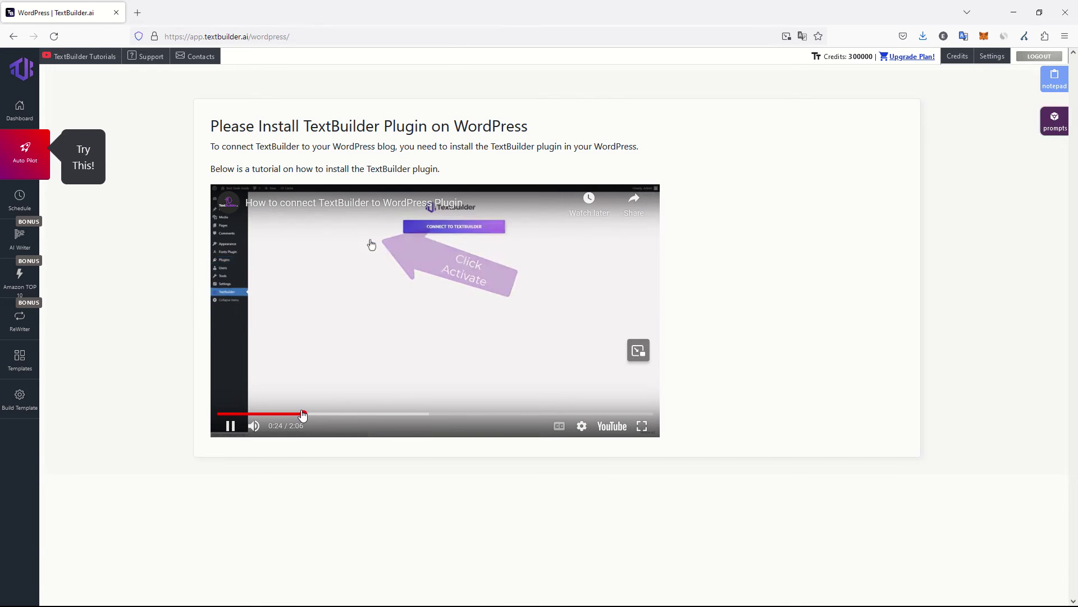
{"action": "left_click", "coordinate": [263, 414]}
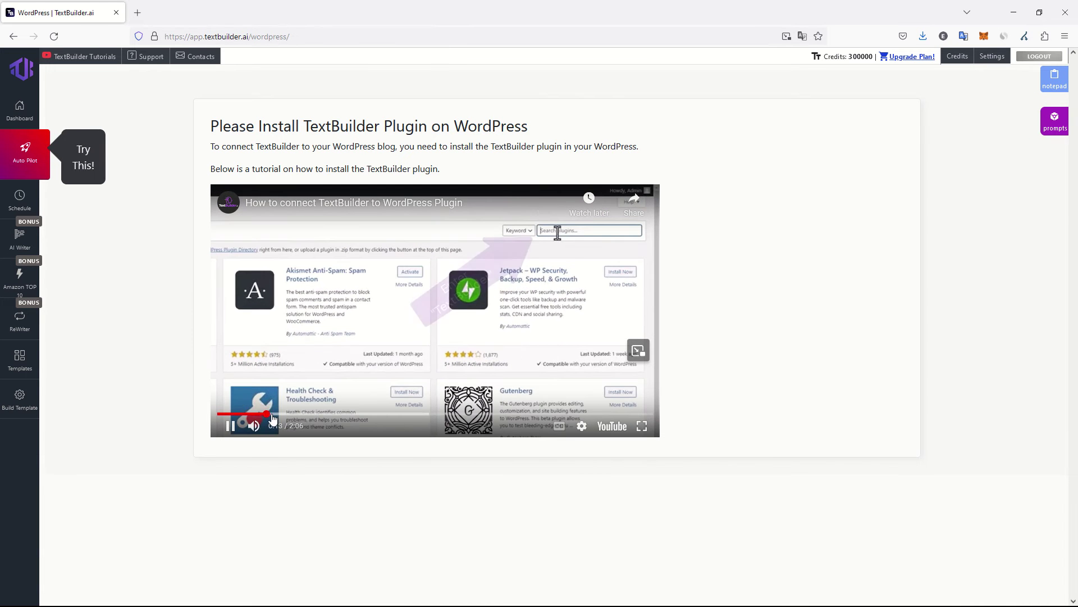
{"action": "left_click", "coordinate": [229, 429]}
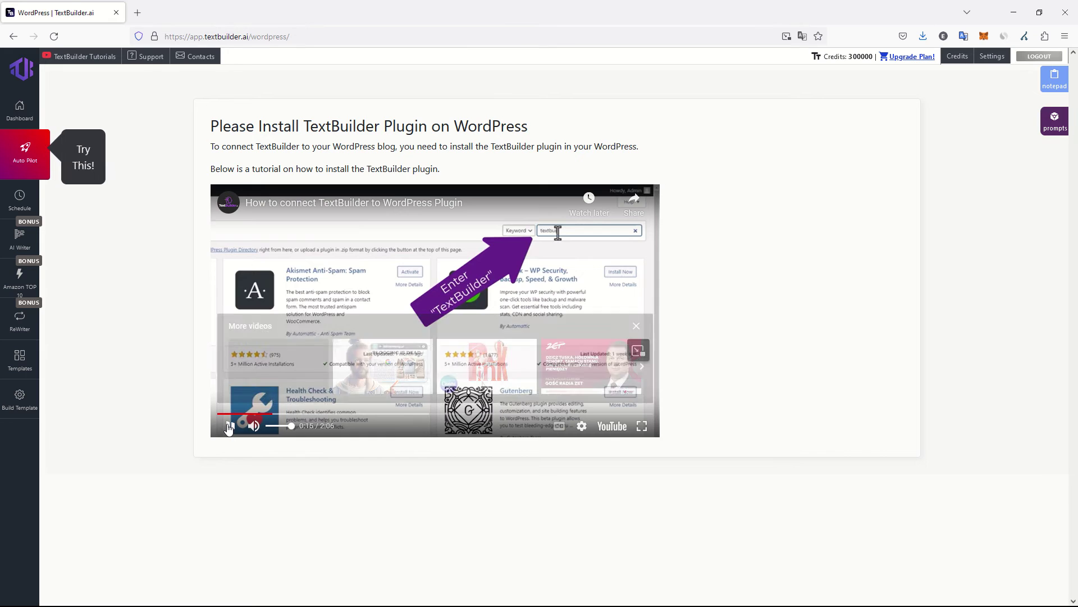
{"action": "key", "text": "ctrl+t"}
{"action": "type", "text": "yb.digital/"}
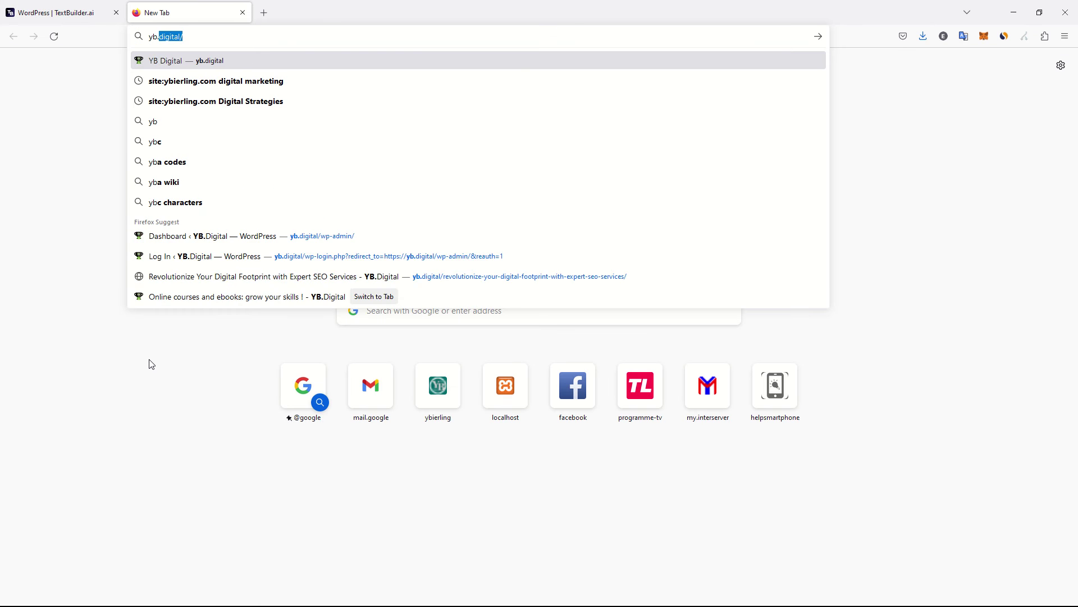
Load yb.digital/wp-admin in the new tab to reach the WordPress dashboard.
{"action": "key", "text": "Down"}
{"action": "key", "text": "Down"}
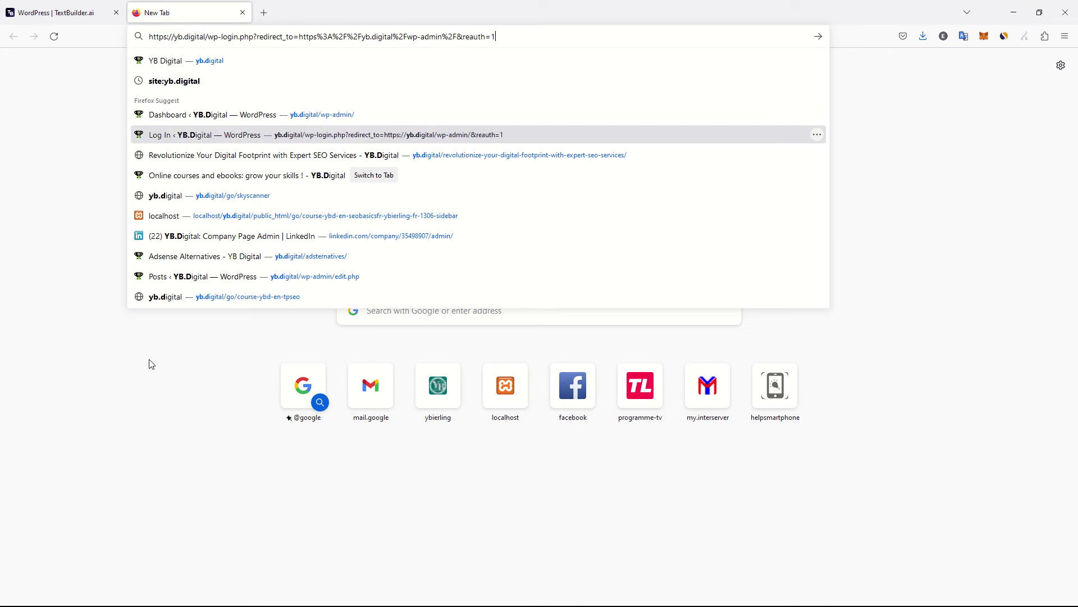
{"action": "key", "text": "Up"}
{"action": "key", "text": "Return"}
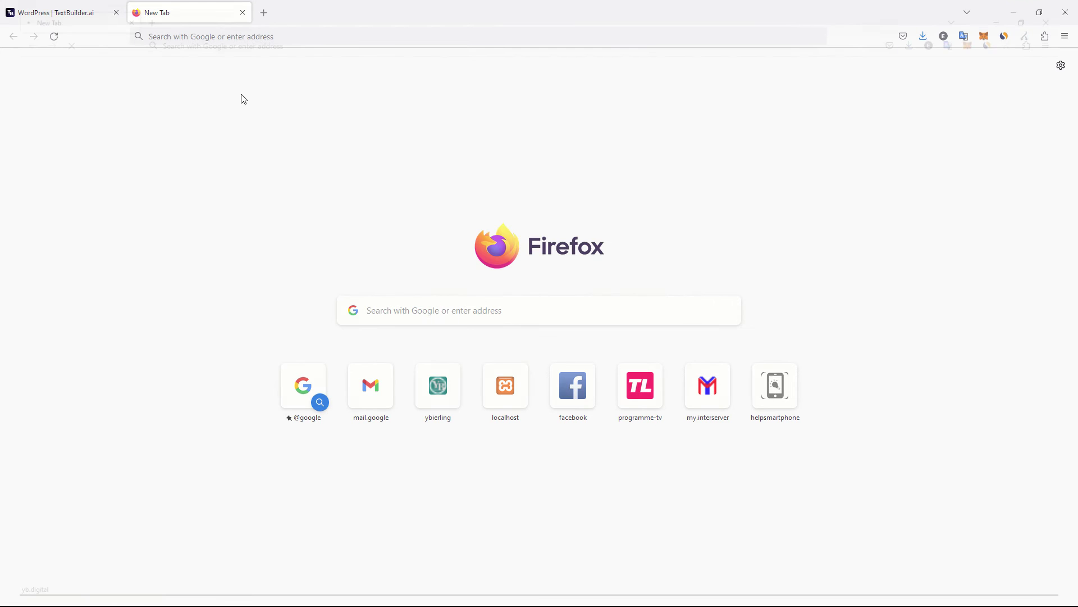
{"action": "left_click", "coordinate": [219, 37]}
{"action": "type", "text": "yb.digital/"}
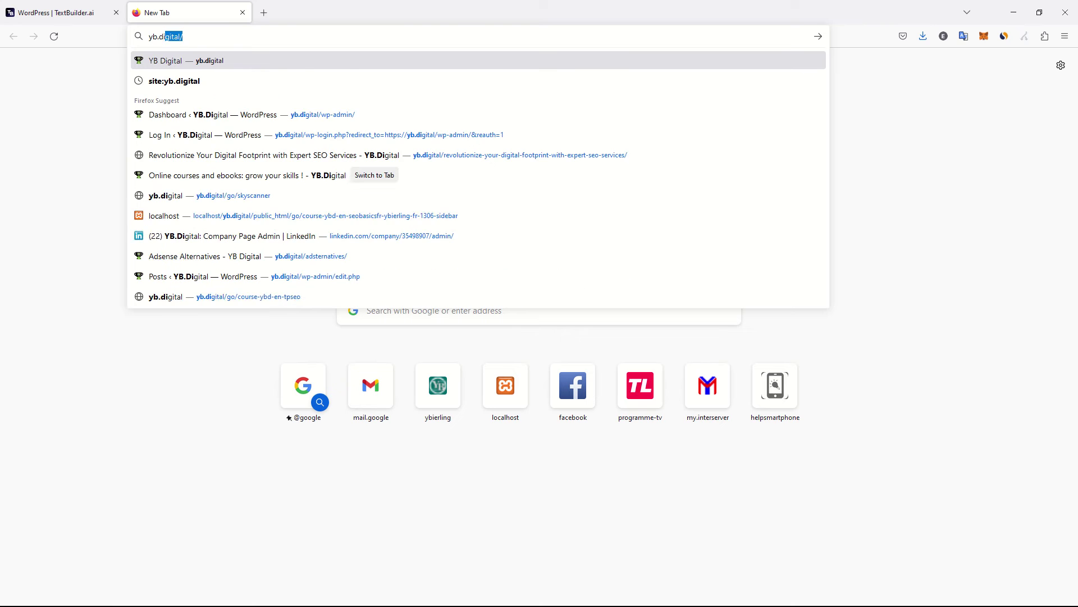
{"action": "type", "text": "wp-admin/"}
{"action": "key", "text": "Return"}
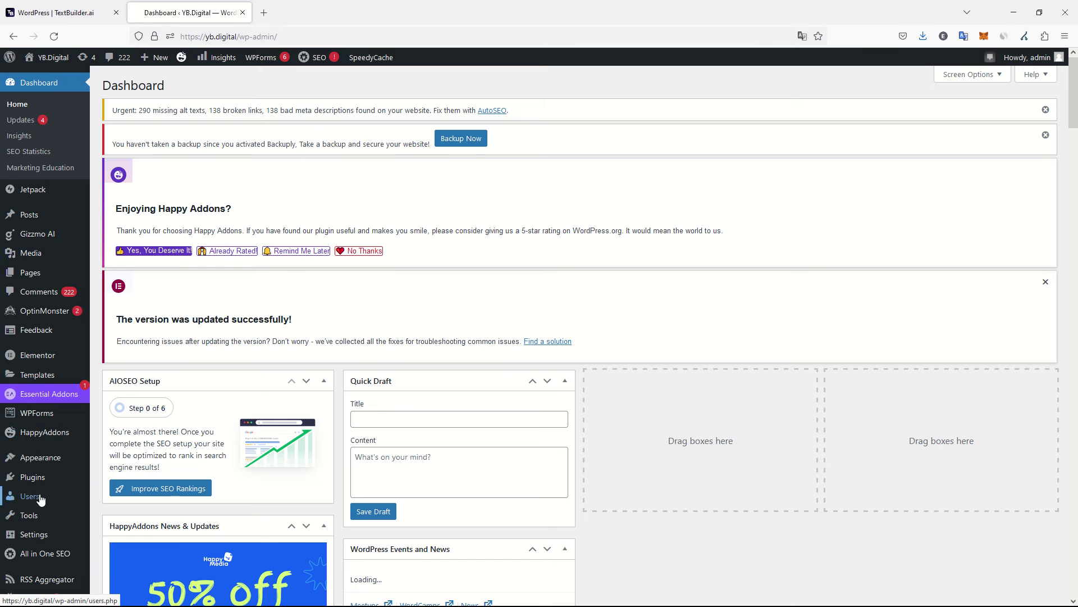
Check the TextBuilder tutorial tab, then return to WordPress's Add Plugins page.
{"action": "mouse_move", "coordinate": [39, 484]}
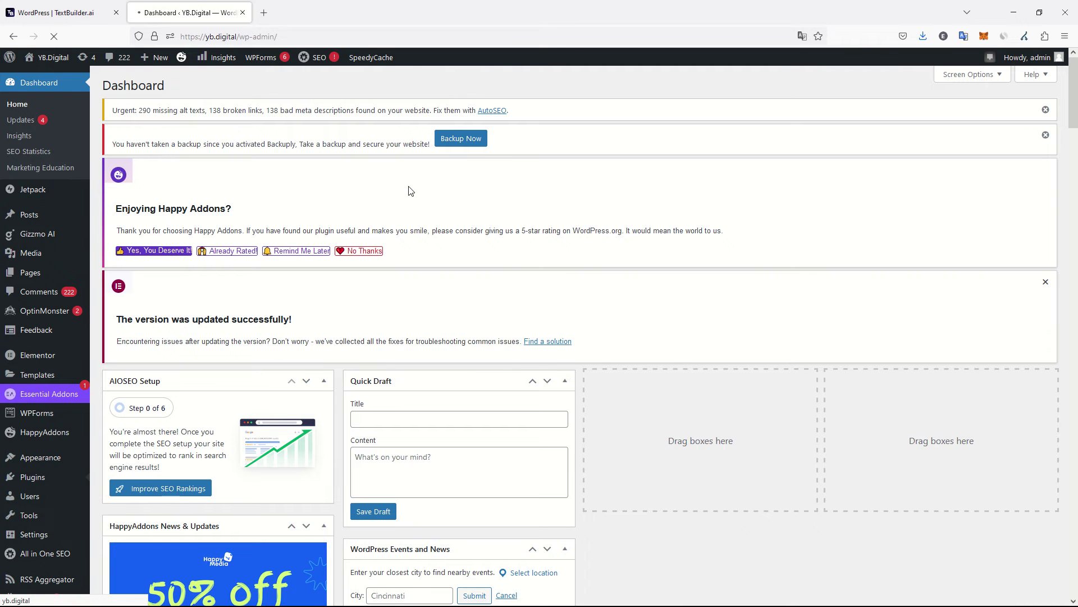
{"action": "left_click", "coordinate": [53, 11]}
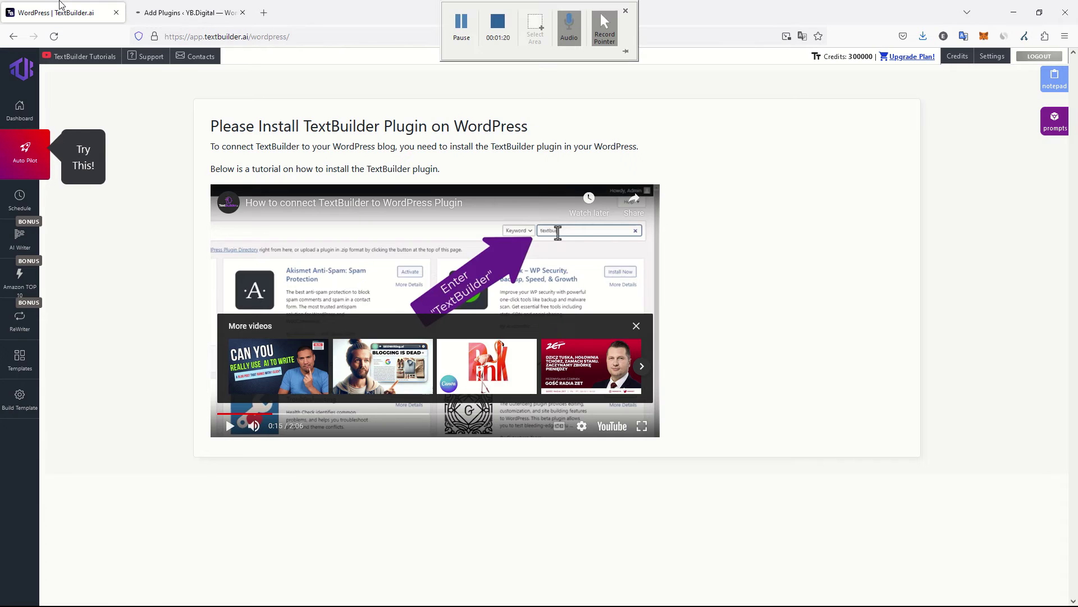
{"action": "key", "text": "ctrl+Tab"}
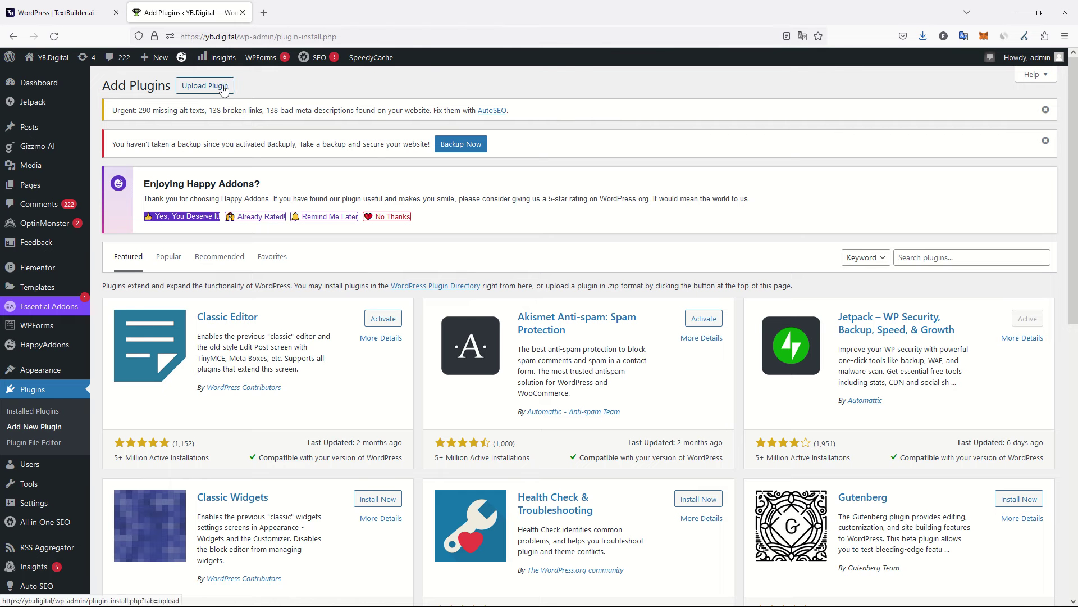
Search plugins for 'tex', then install and activate the TextBuilder plugin.
{"action": "left_click", "coordinate": [978, 262]}
{"action": "type", "text": "textbuilder"}
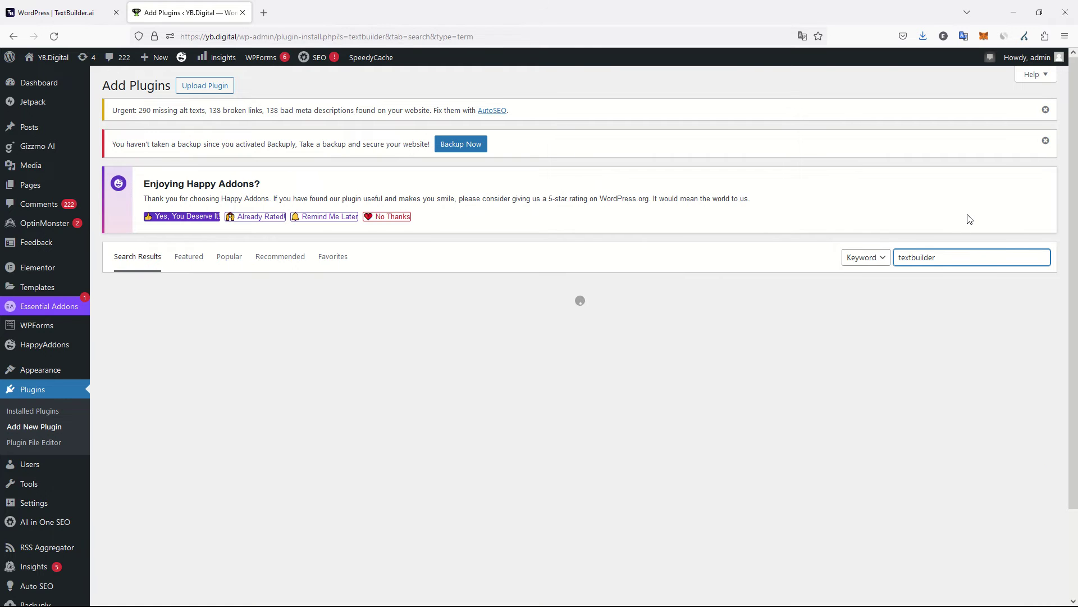
{"action": "left_click", "coordinate": [225, 319]}
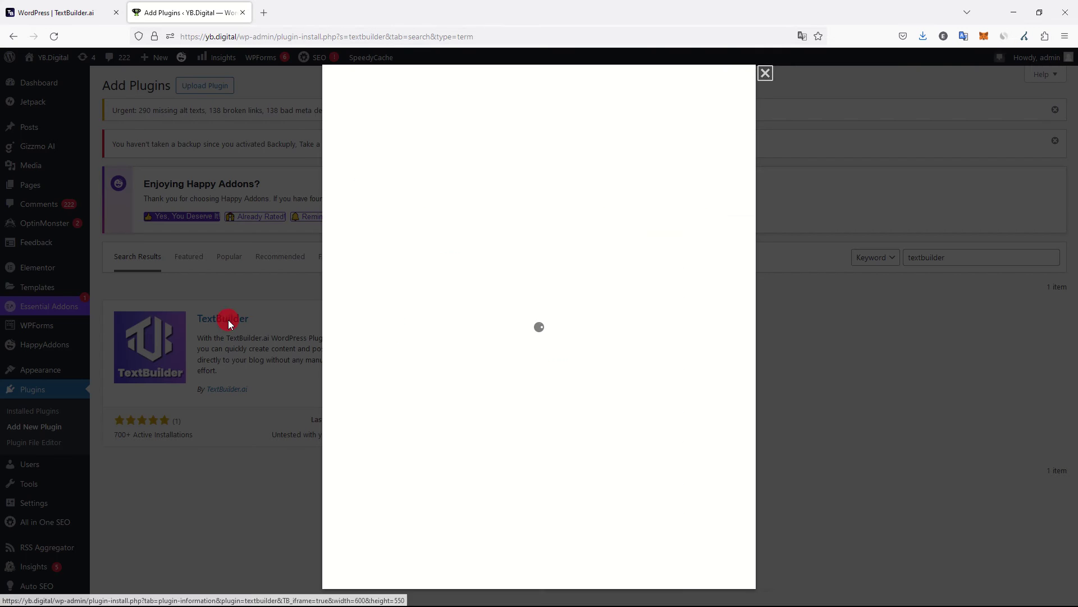
{"action": "left_click", "coordinate": [765, 73]}
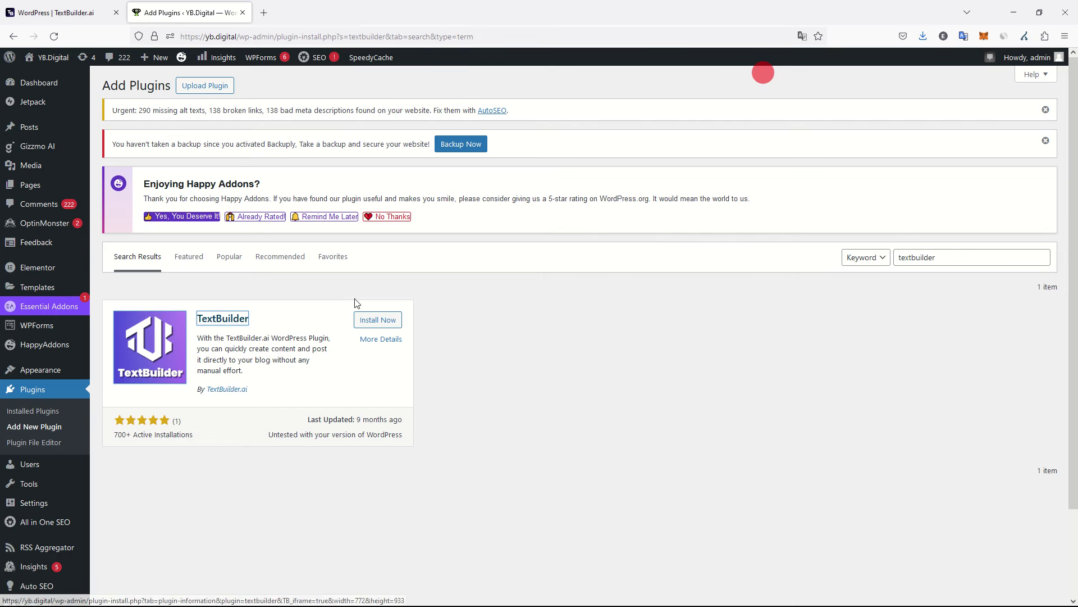
{"action": "left_click", "coordinate": [369, 319]}
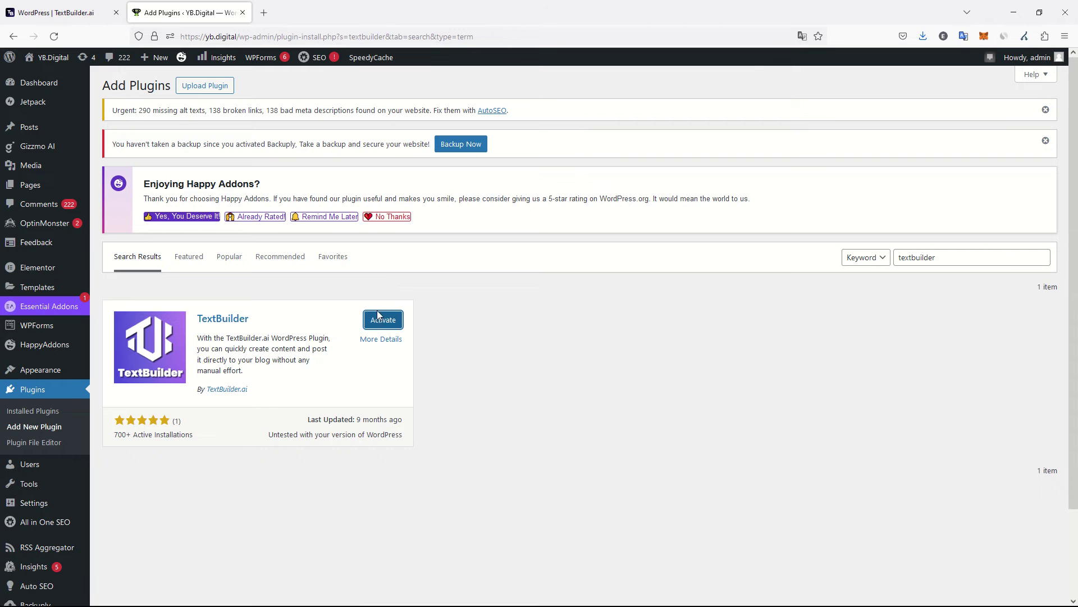
{"action": "left_click", "coordinate": [381, 319]}
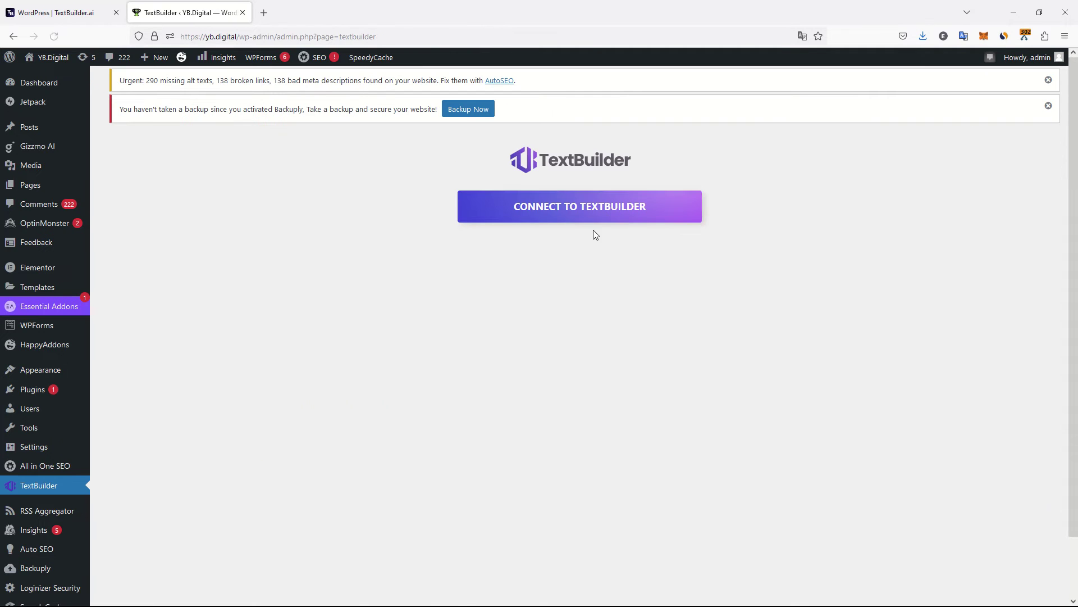
Connect the yb.digital blog to TextBuilder and return to the TextBuilder.ai tab.
{"action": "left_click", "coordinate": [608, 216]}
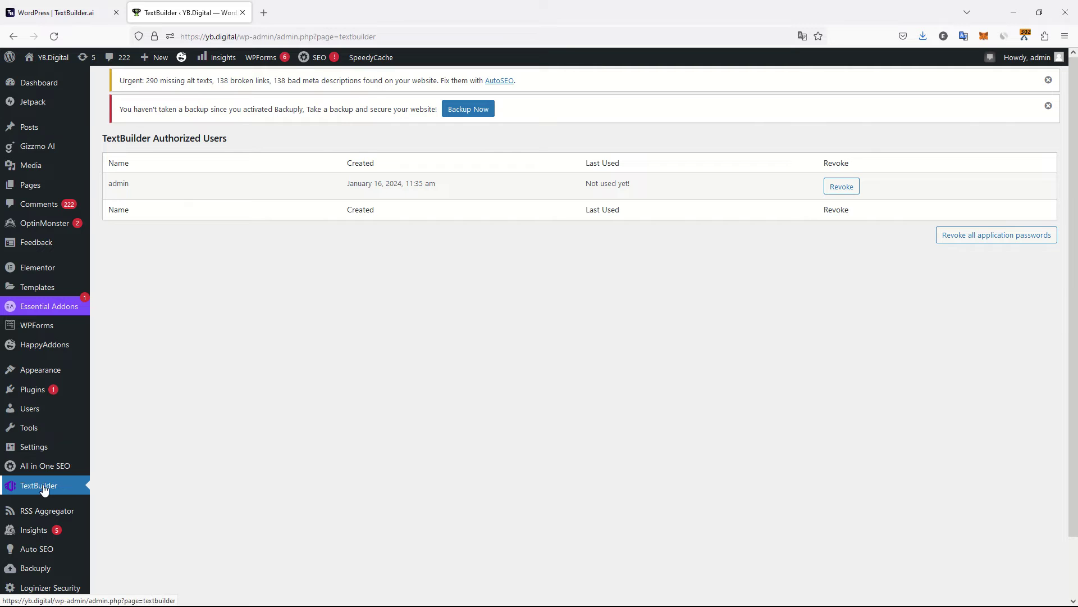
{"action": "key", "text": "ctrl+Tab"}
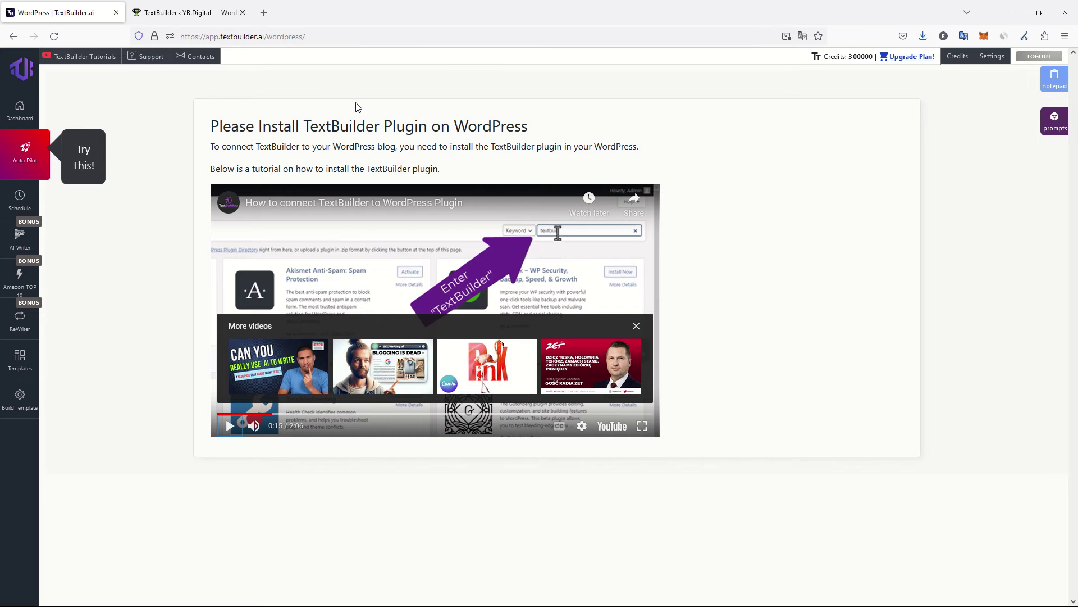
Advance the tutorial to 0:38 and open account Settings in a new tab.
{"action": "left_click_drag", "start_coordinate": [269, 414], "coordinate": [338, 414]}
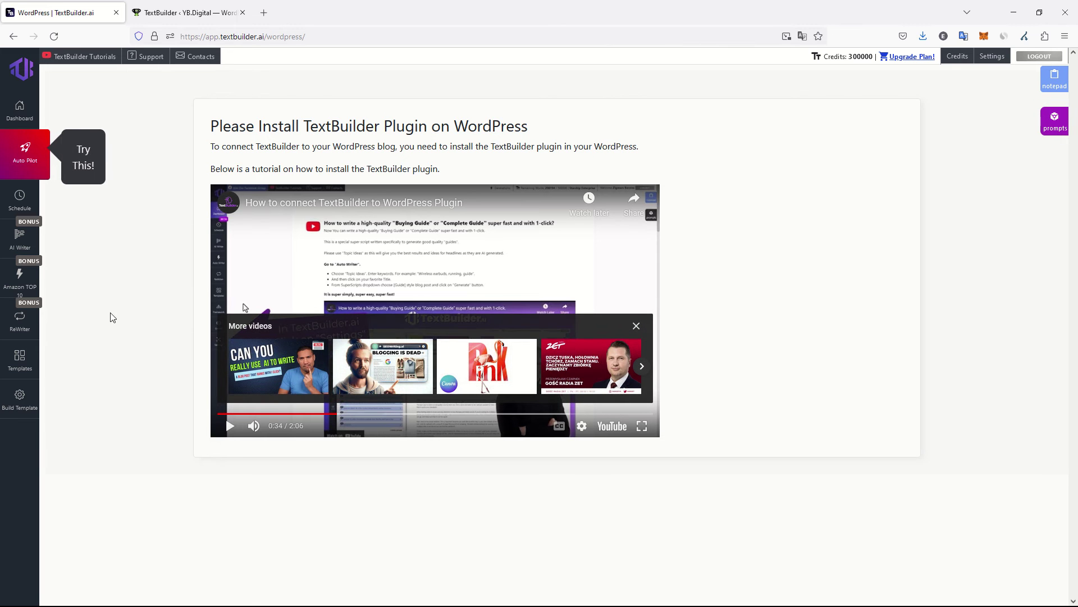
{"action": "left_click", "coordinate": [635, 327]}
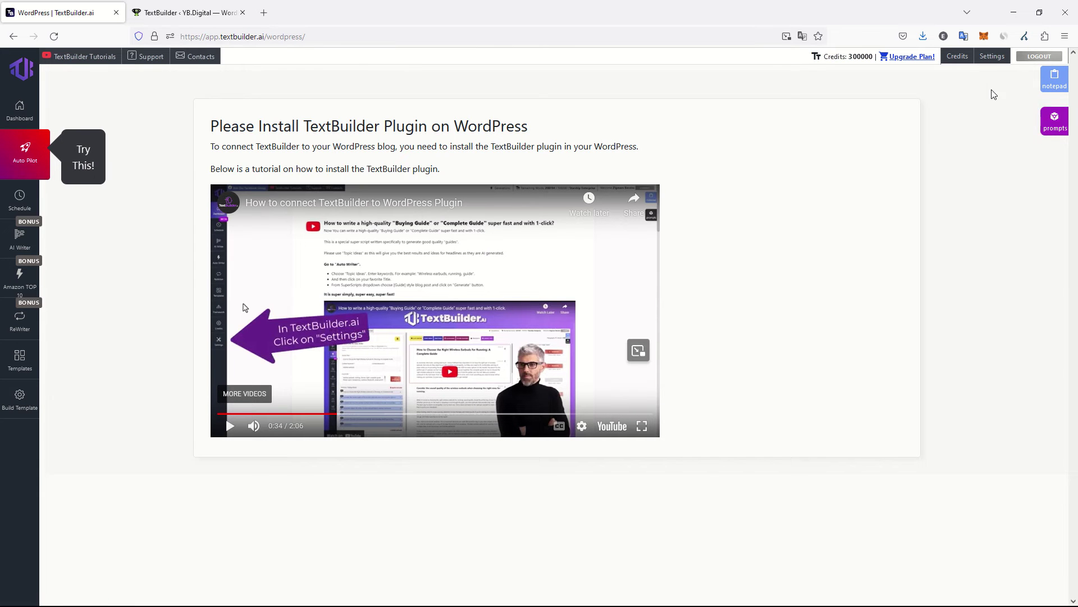
{"action": "left_click", "coordinate": [994, 59]}
{"action": "right_click", "coordinate": [997, 61]}
{"action": "left_click", "coordinate": [1010, 70]}
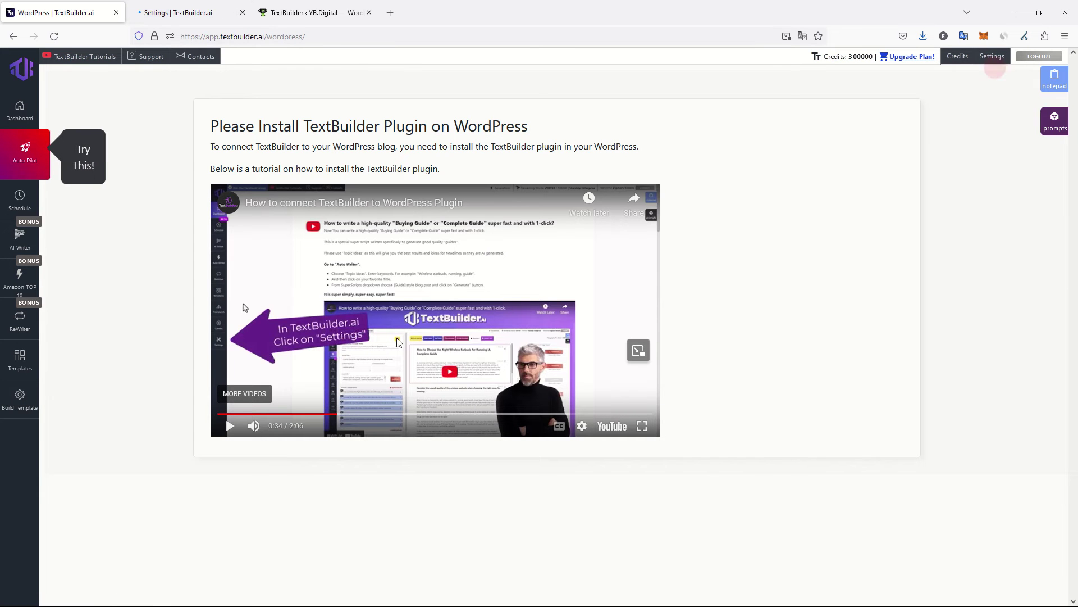
{"action": "left_click", "coordinate": [352, 414]}
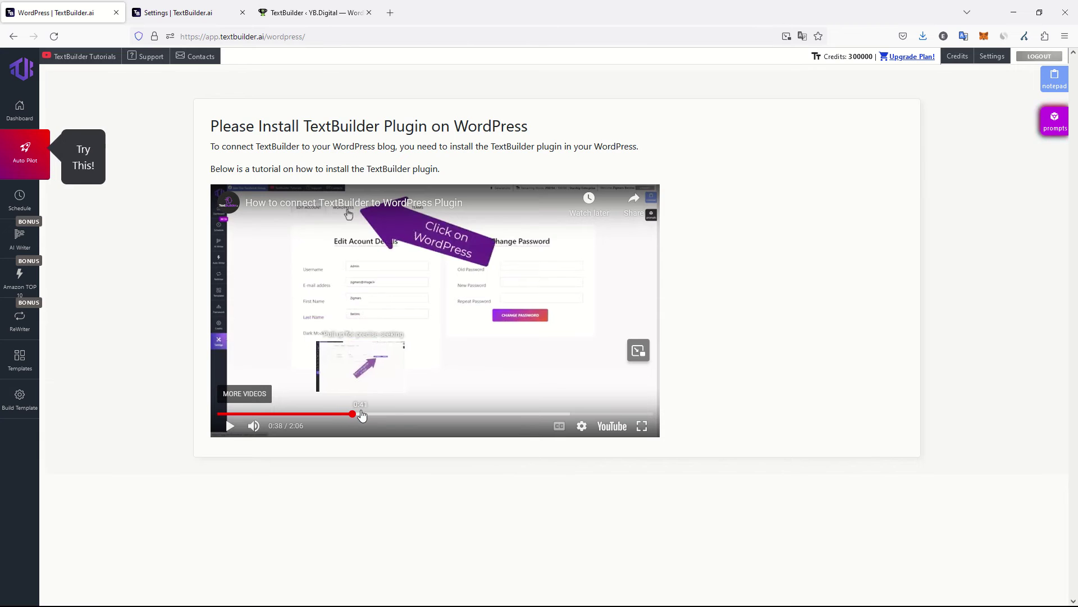
{"action": "key", "text": "ctrl+Tab"}
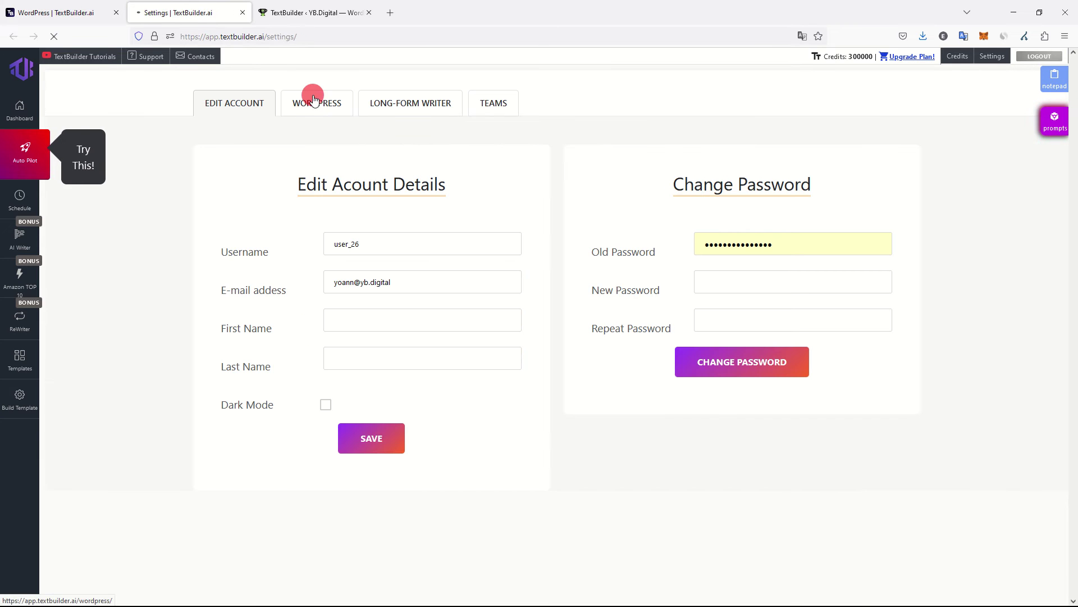
Open the WordPress connection settings and check the Blog URL field.
{"action": "left_click", "coordinate": [313, 103]}
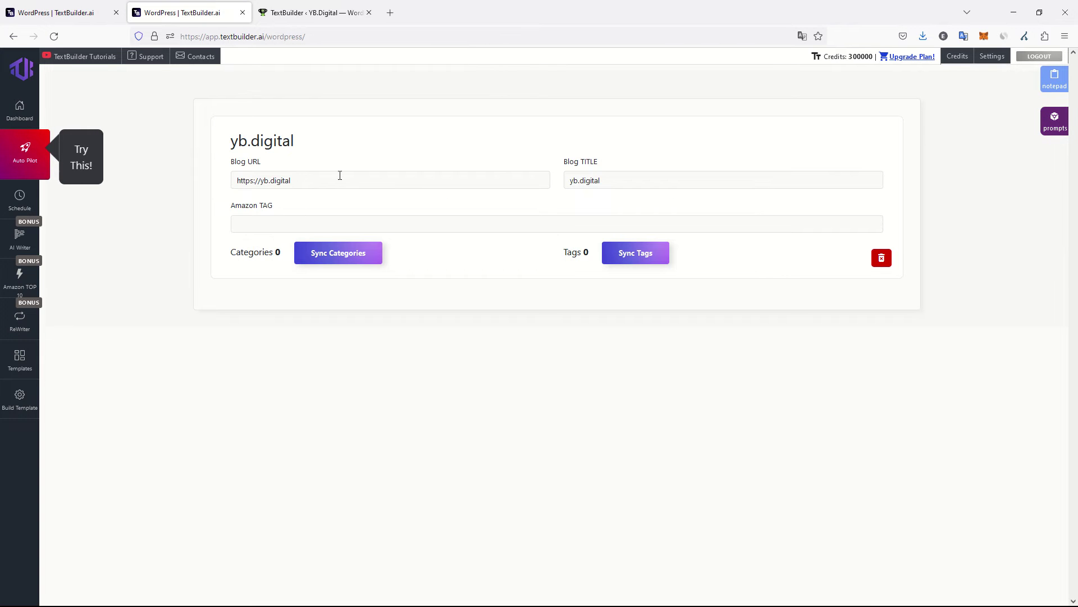
{"action": "left_click", "coordinate": [313, 176]}
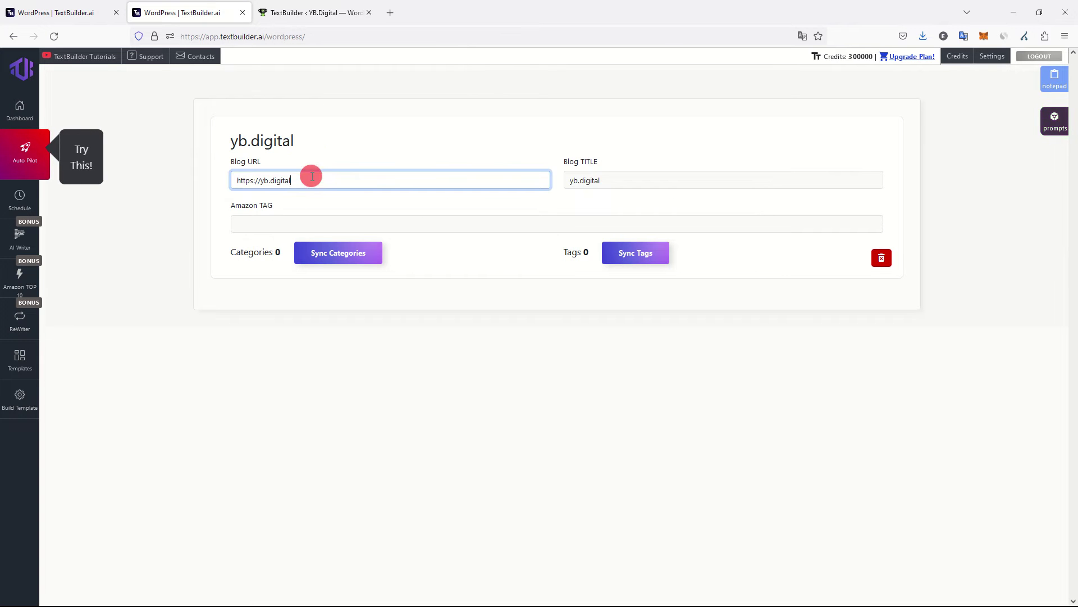
{"action": "left_click", "coordinate": [177, 181]}
{"action": "left_click", "coordinate": [314, 176]}
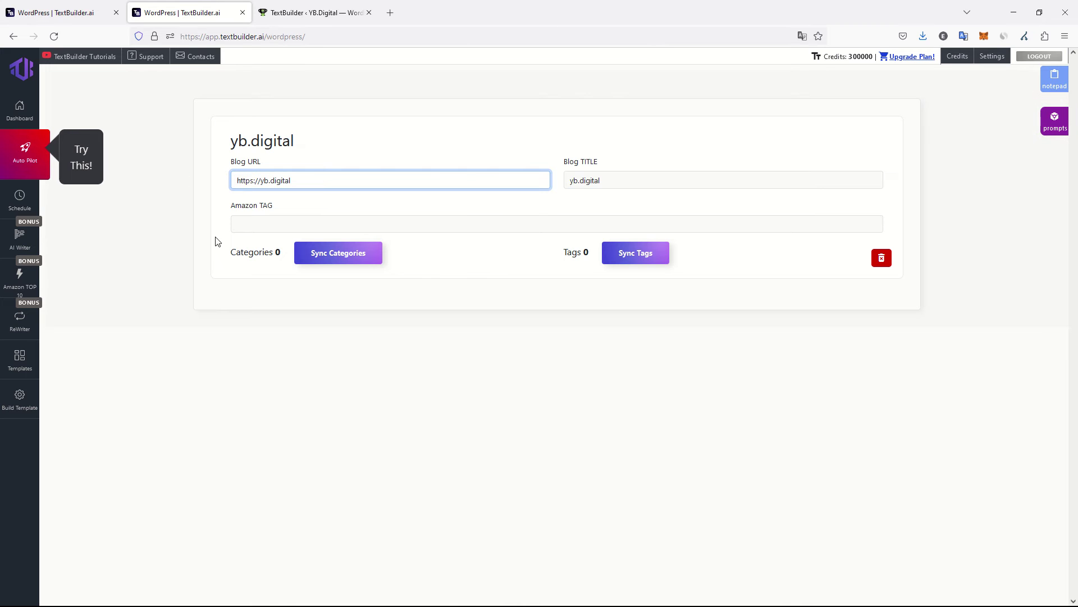
{"action": "left_click", "coordinate": [188, 210]}
Advance the plugin tutorial video past 0:40 to the sync step.
{"action": "key", "text": "ctrl+shift+Tab"}
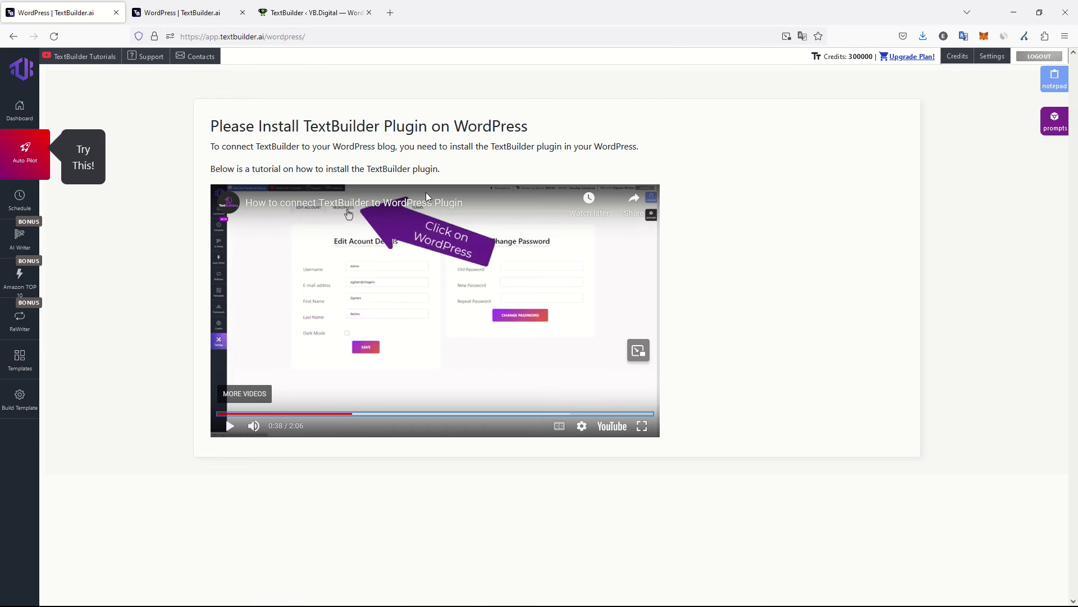
{"action": "left_click", "coordinate": [360, 415]}
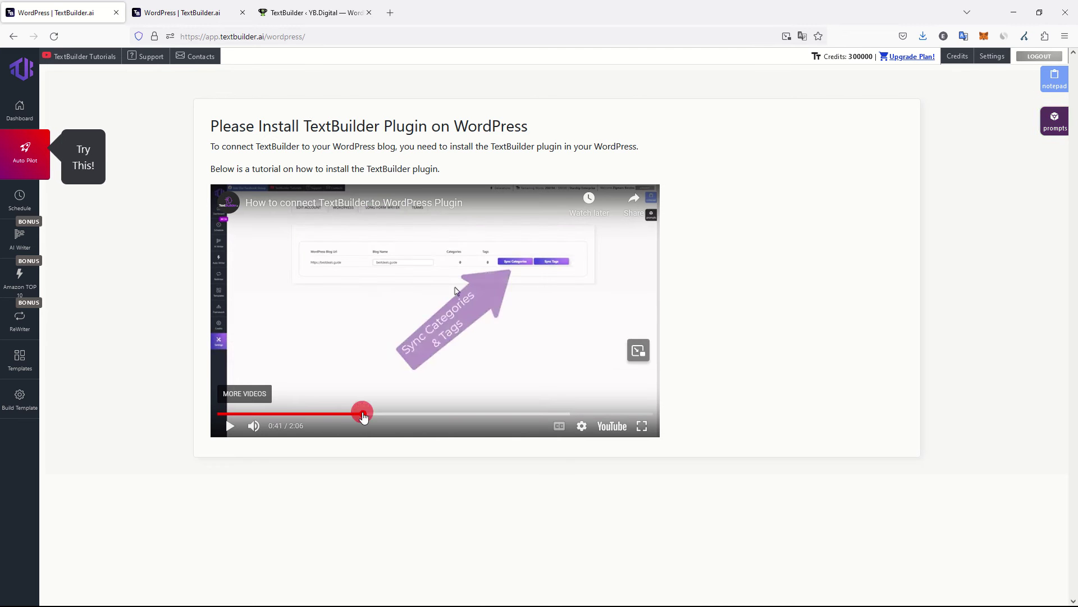
{"action": "left_click", "coordinate": [352, 414]}
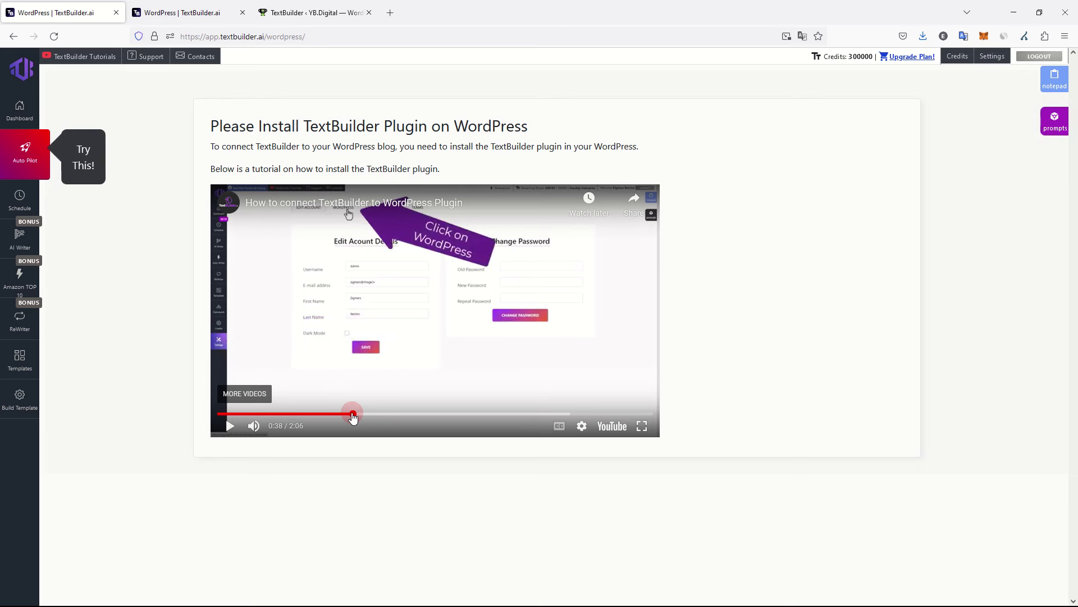
{"action": "left_click", "coordinate": [358, 415]}
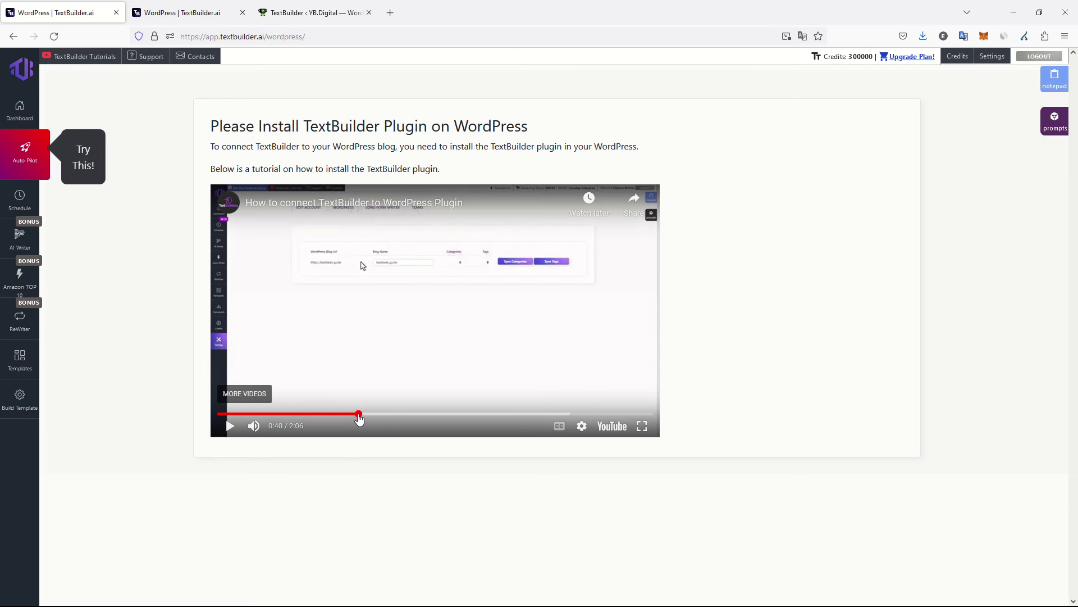
{"action": "left_click_drag", "start_coordinate": [359, 416], "coordinate": [371, 417]}
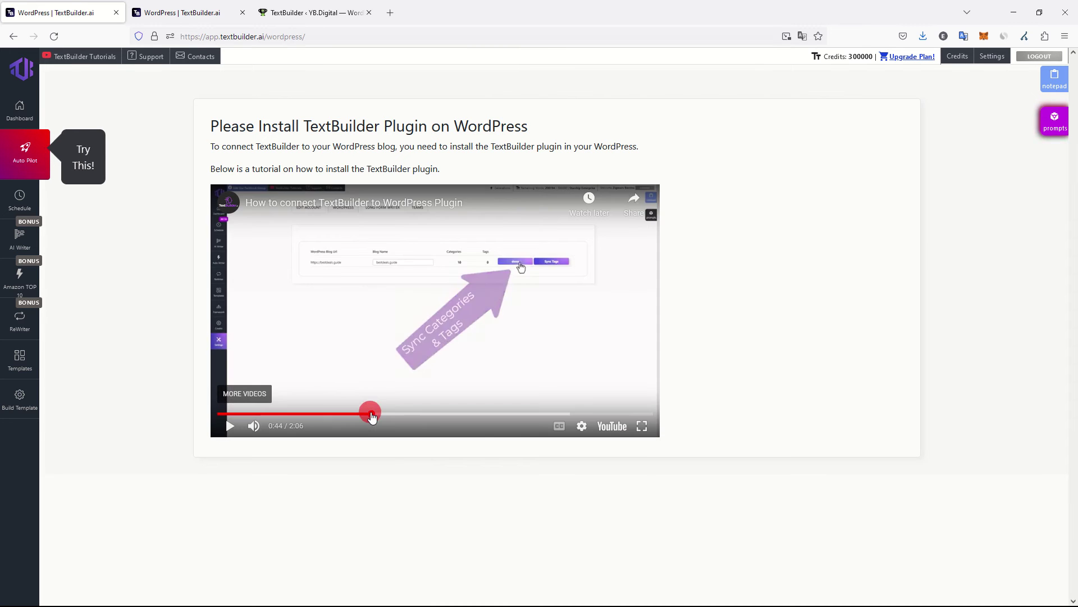
{"action": "key", "text": "ctrl+Tab"}
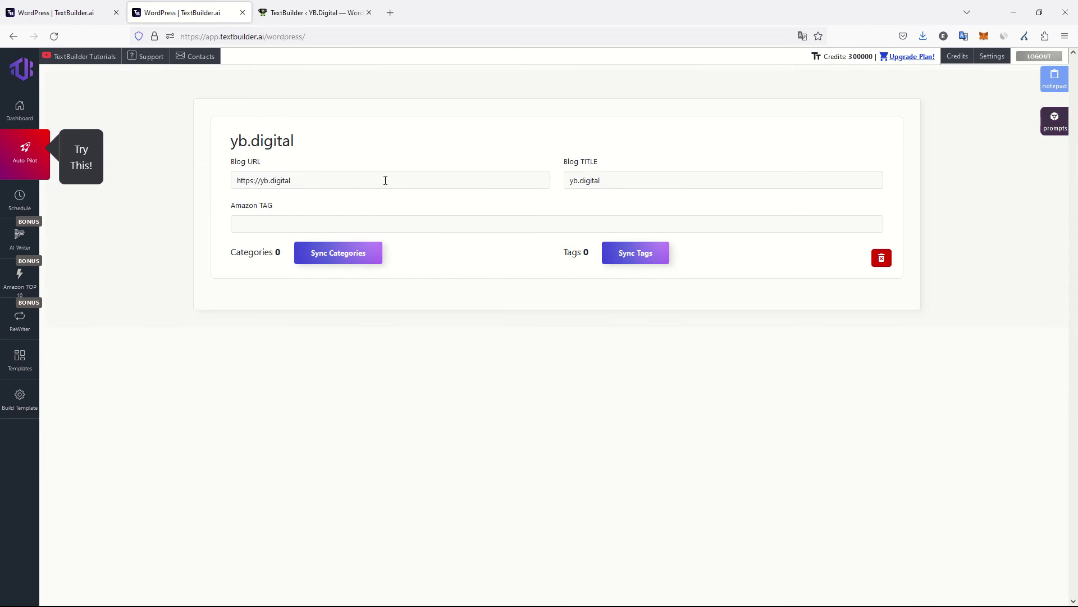
Sync the yb.digital categories (14) and tags (464) from WordPress.
{"action": "left_click", "coordinate": [335, 254]}
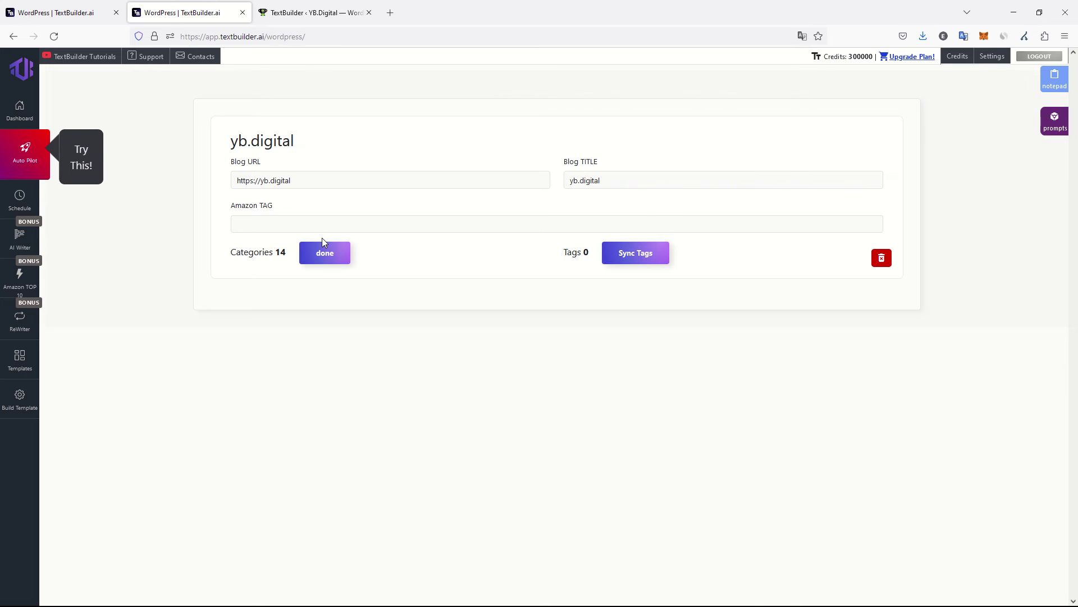
{"action": "left_click", "coordinate": [326, 251]}
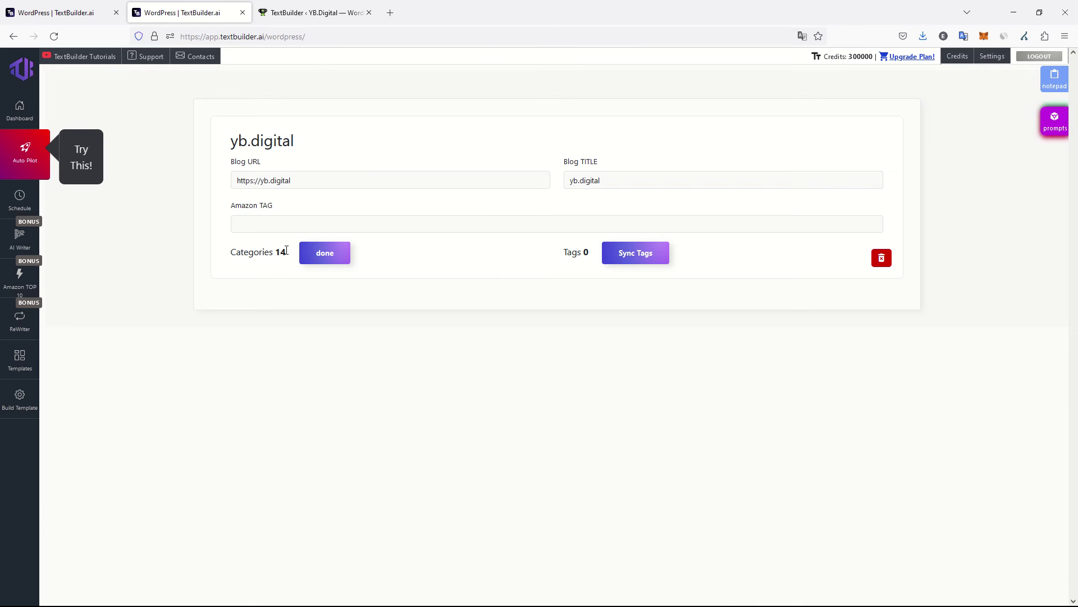
{"action": "left_click", "coordinate": [631, 251]}
{"action": "left_click", "coordinate": [665, 258]}
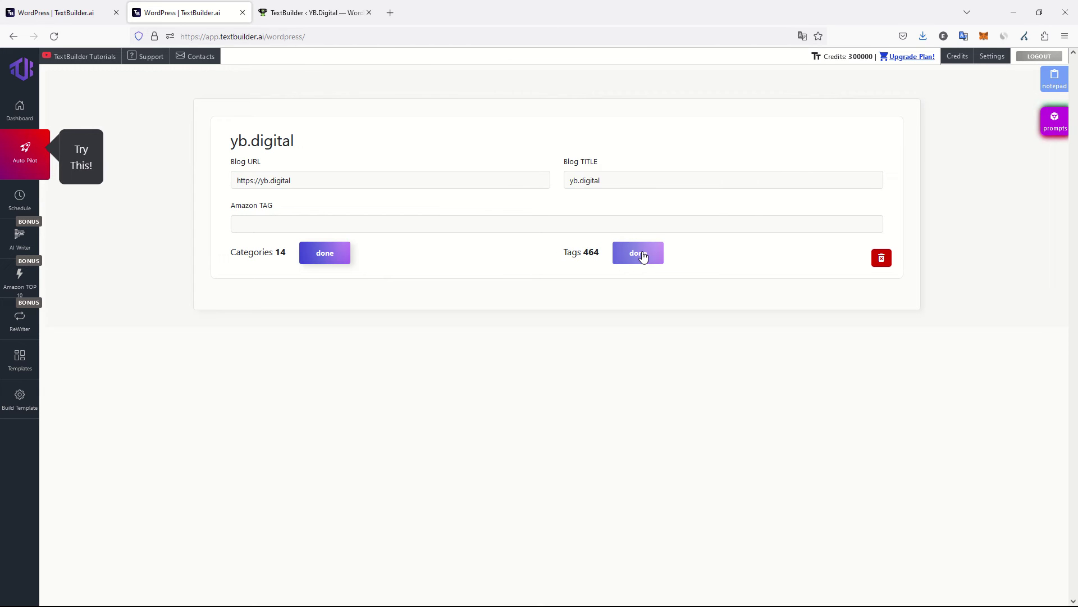
{"action": "left_click", "coordinate": [643, 257]}
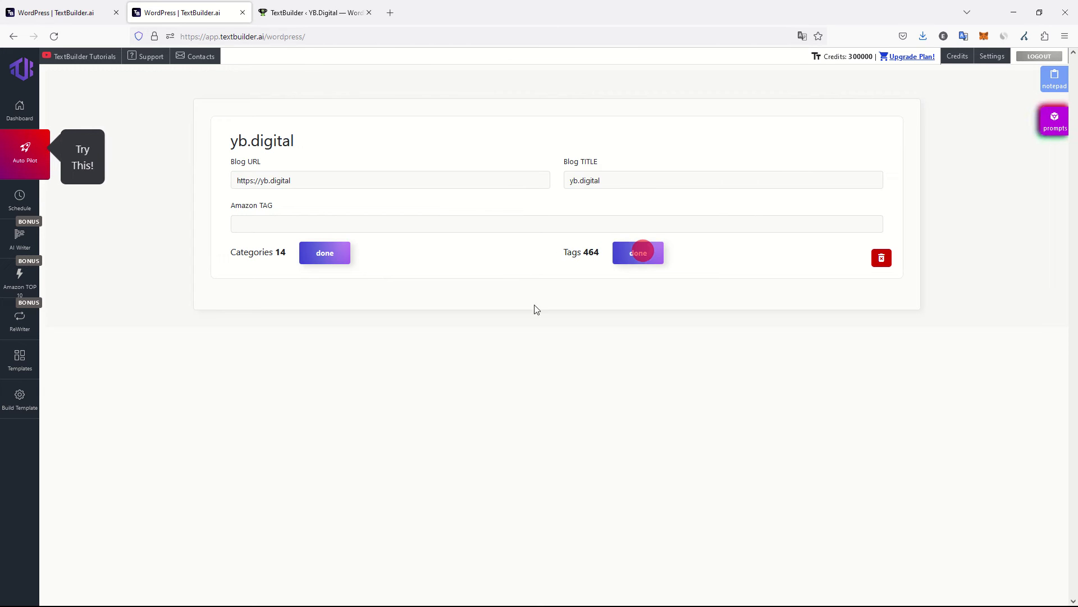
Advance the plugin tutorial video to about 0:54.
{"action": "left_click", "coordinate": [94, 10]}
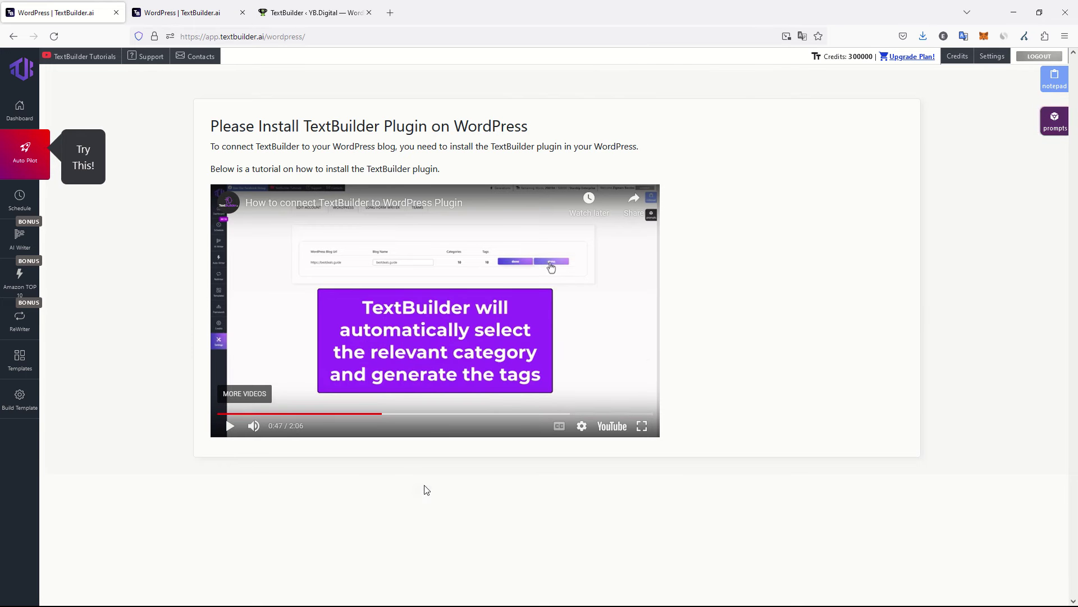
{"action": "left_click", "coordinate": [394, 414]}
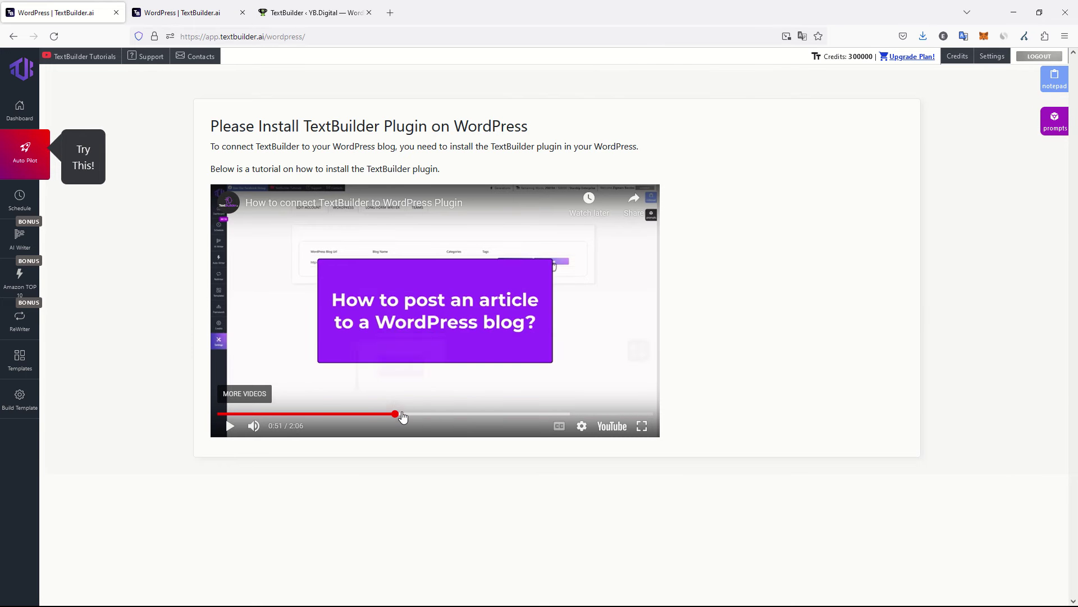
{"action": "left_click_drag", "start_coordinate": [402, 416], "coordinate": [408, 414]}
{"action": "left_click", "coordinate": [154, 6]}
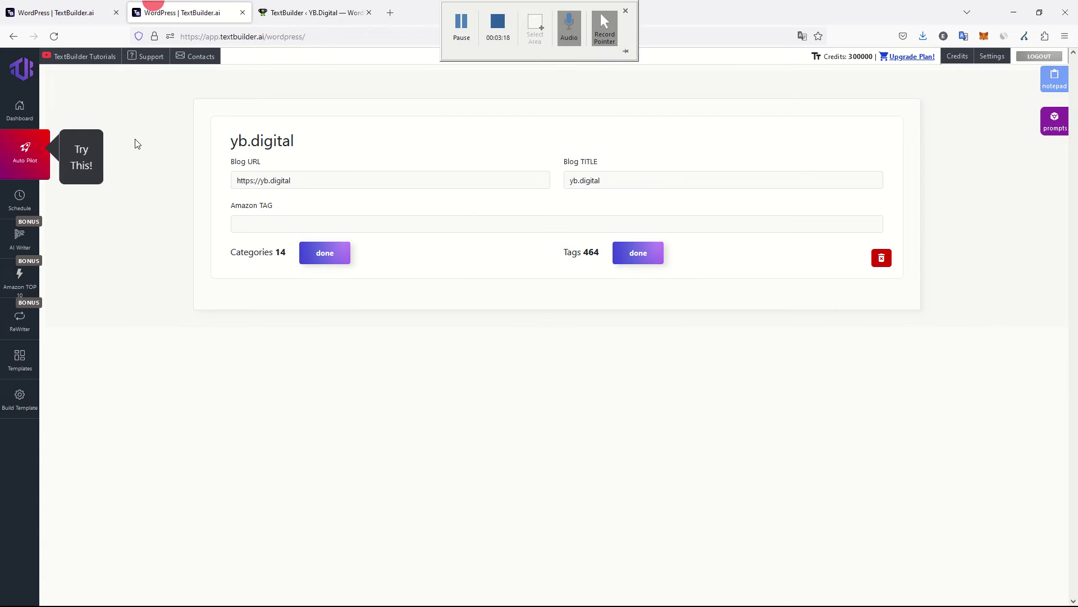
Open the long-form AI Writer and start writing a new blog post.
{"action": "left_click", "coordinate": [26, 250]}
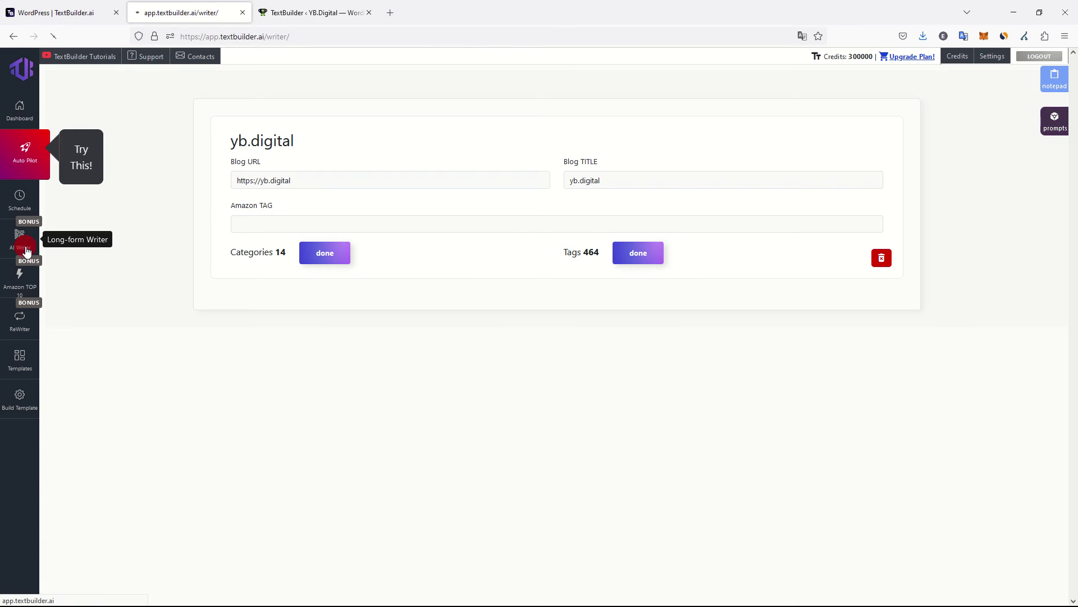
{"action": "scroll", "coordinate": [234, 202], "scroll_direction": "down", "scroll_amount": 5}
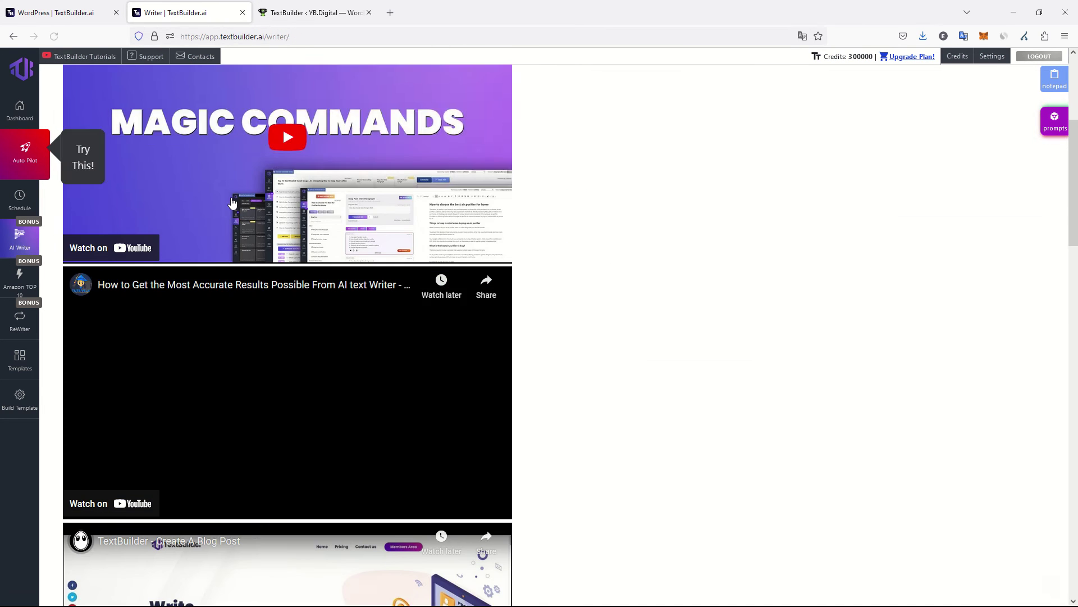
{"action": "scroll", "coordinate": [233, 203], "scroll_direction": "down", "scroll_amount": 12}
{"action": "scroll", "coordinate": [235, 205], "scroll_direction": "up", "scroll_amount": 13}
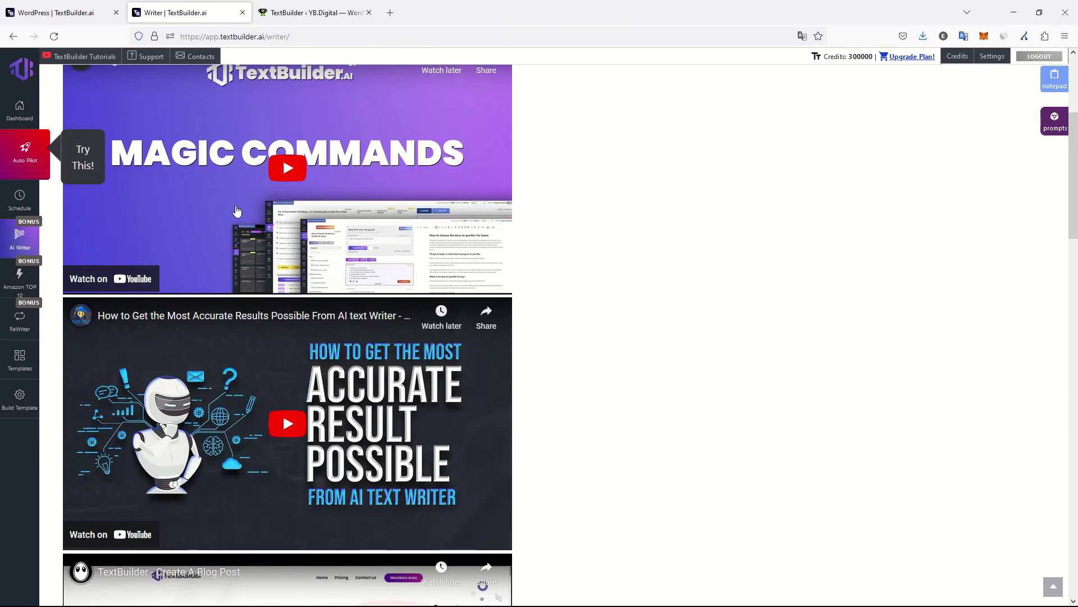
{"action": "scroll", "coordinate": [235, 207], "scroll_direction": "up", "scroll_amount": 4}
{"action": "left_click", "coordinate": [140, 178]}
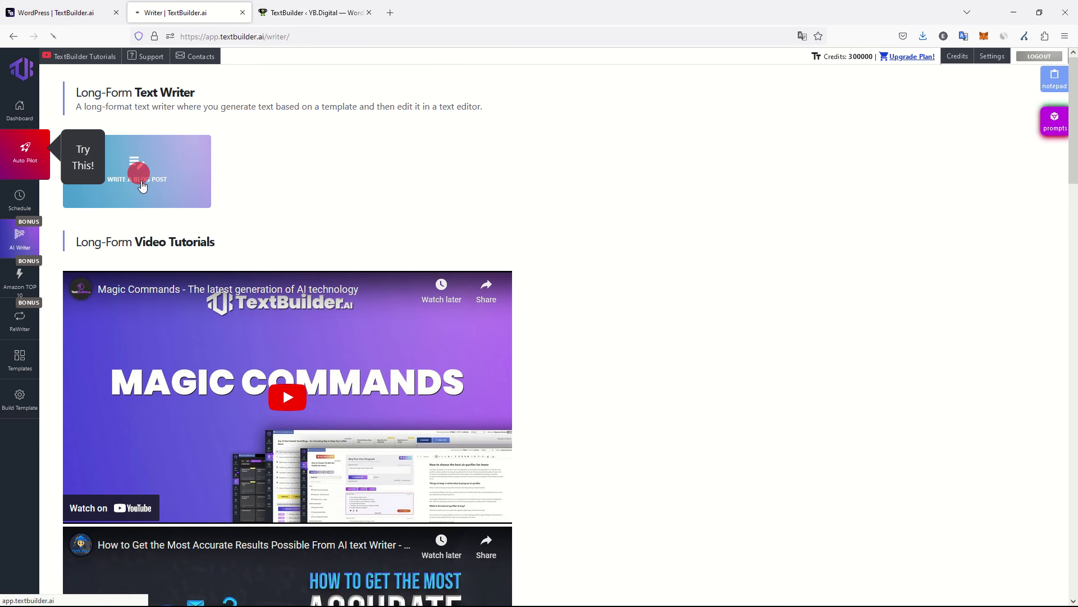
Advance the tutorial to about 0:55, then open the Article Ideas & Schedule page.
{"action": "left_click", "coordinate": [75, 4]}
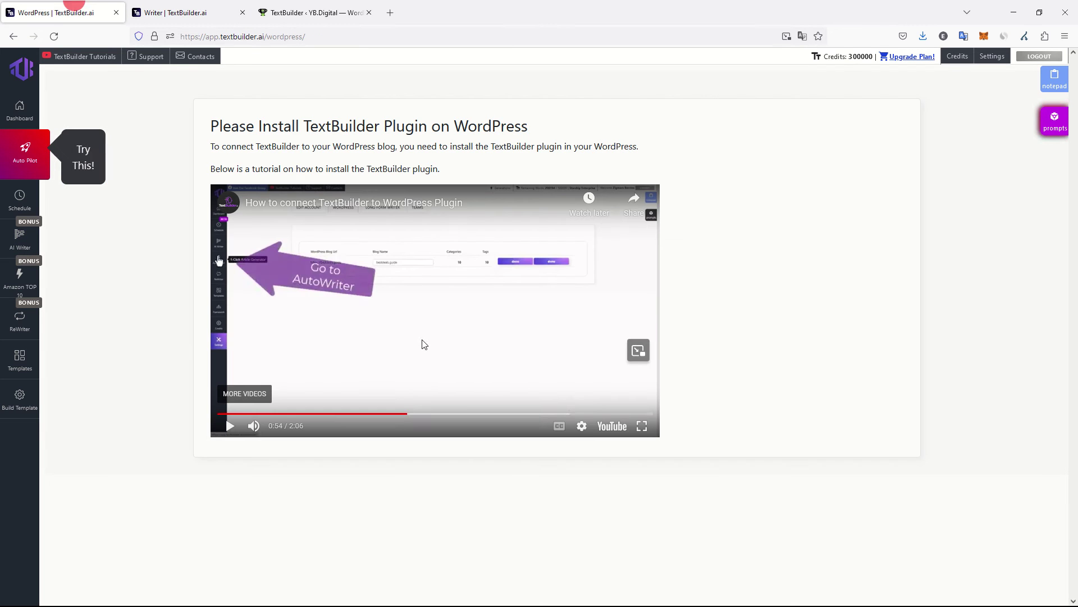
{"action": "left_click_drag", "start_coordinate": [409, 412], "coordinate": [423, 416]}
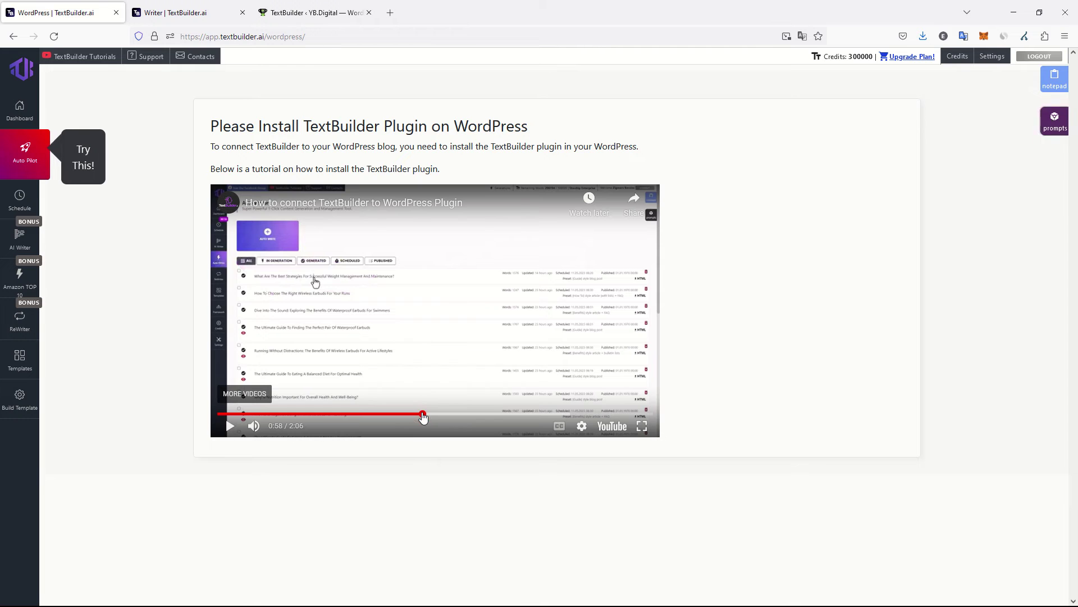
{"action": "left_click", "coordinate": [216, 8]}
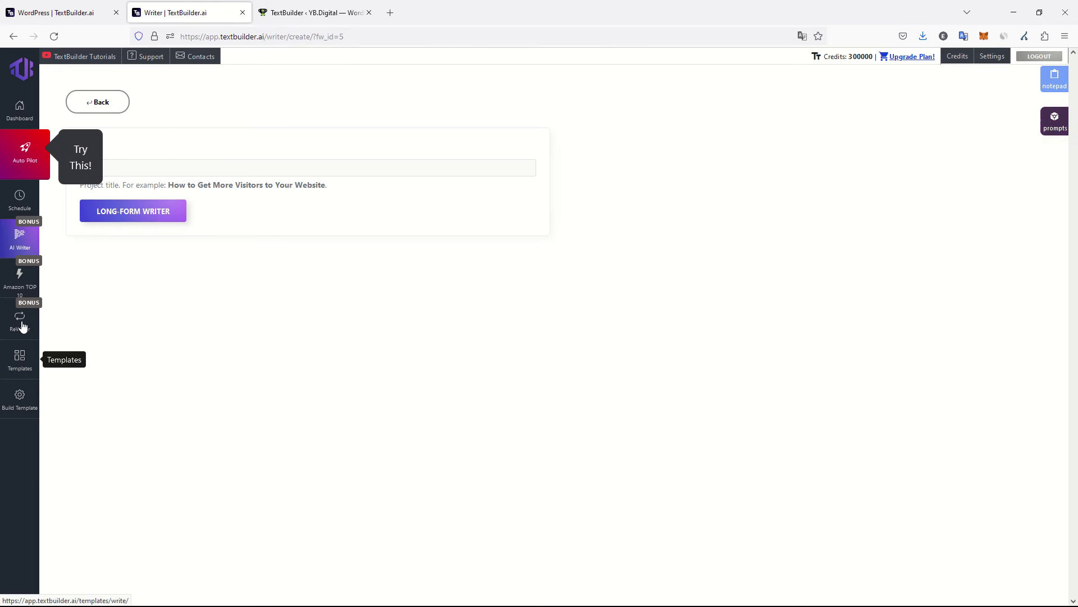
{"action": "left_click", "coordinate": [19, 210]}
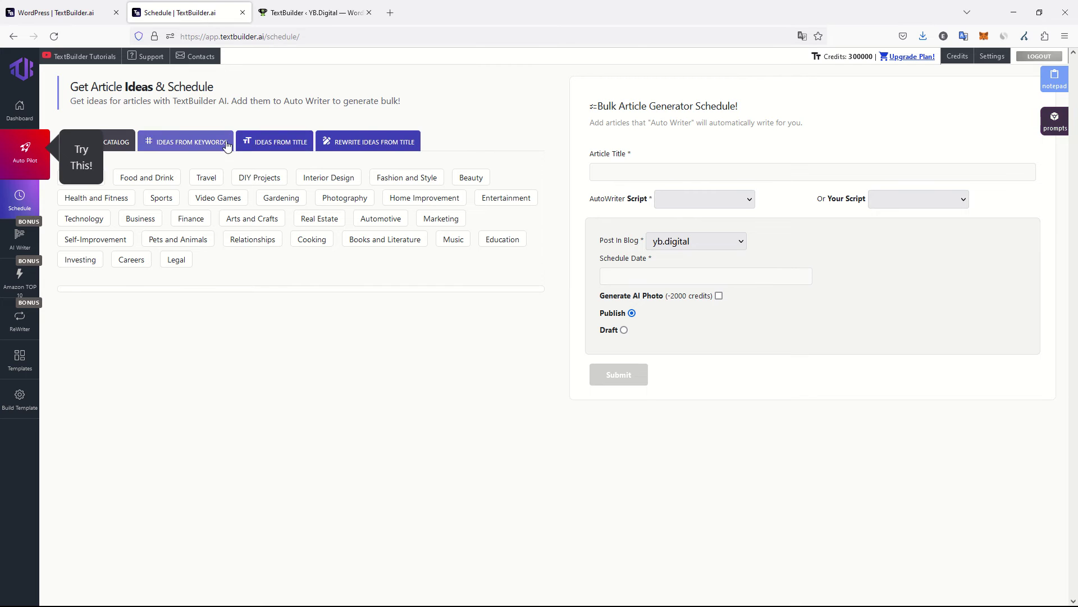
Watch the tutorial full screen at the Auto Writer step, then return to scheduling.
{"action": "key", "text": "ctrl+shift+Tab"}
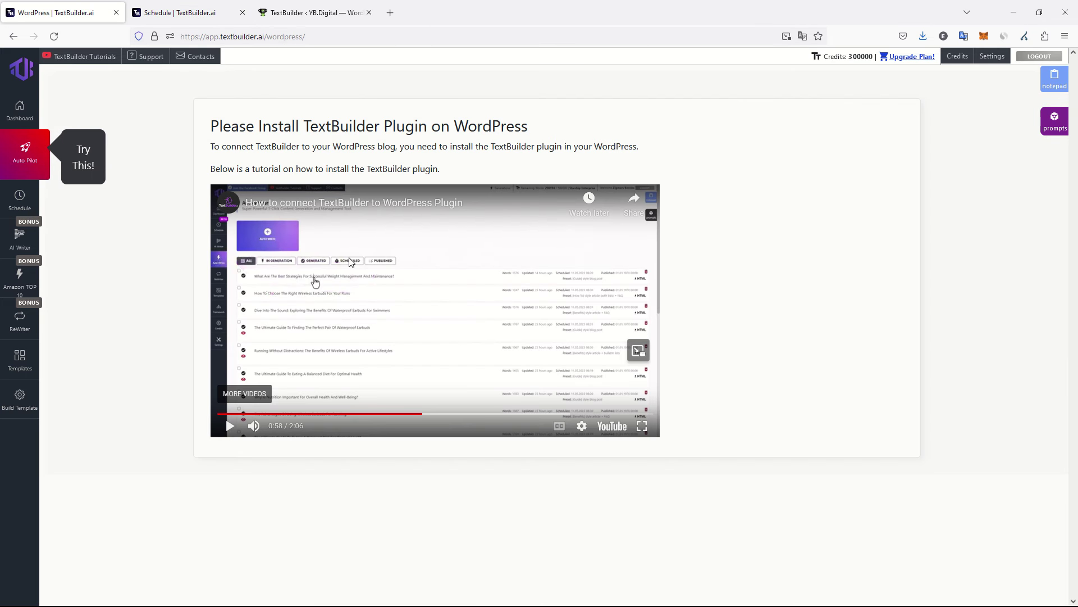
{"action": "left_click", "coordinate": [643, 428]}
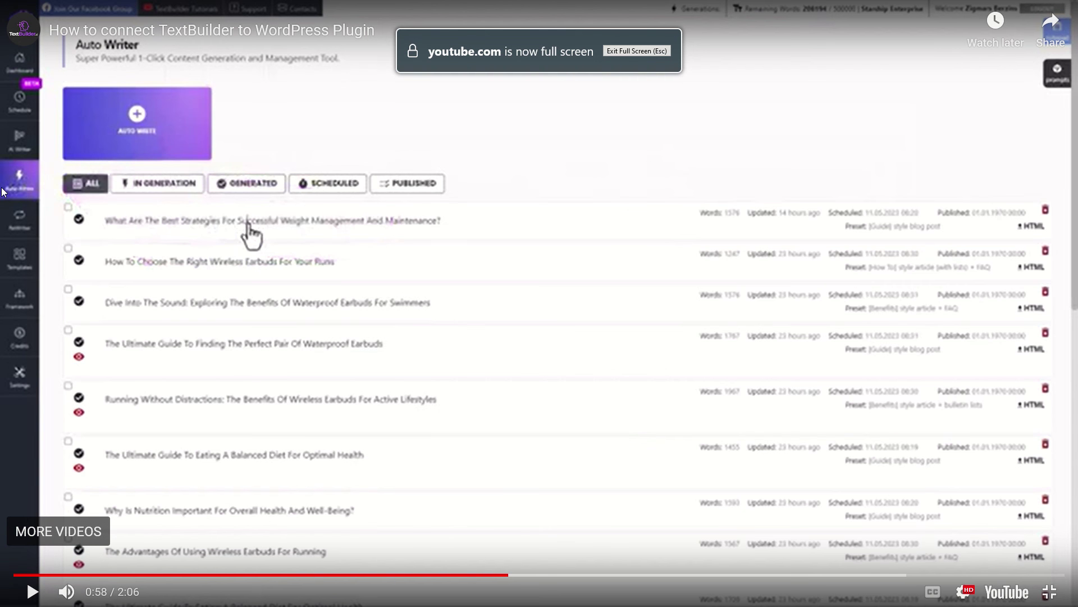
{"action": "left_click", "coordinate": [507, 574]}
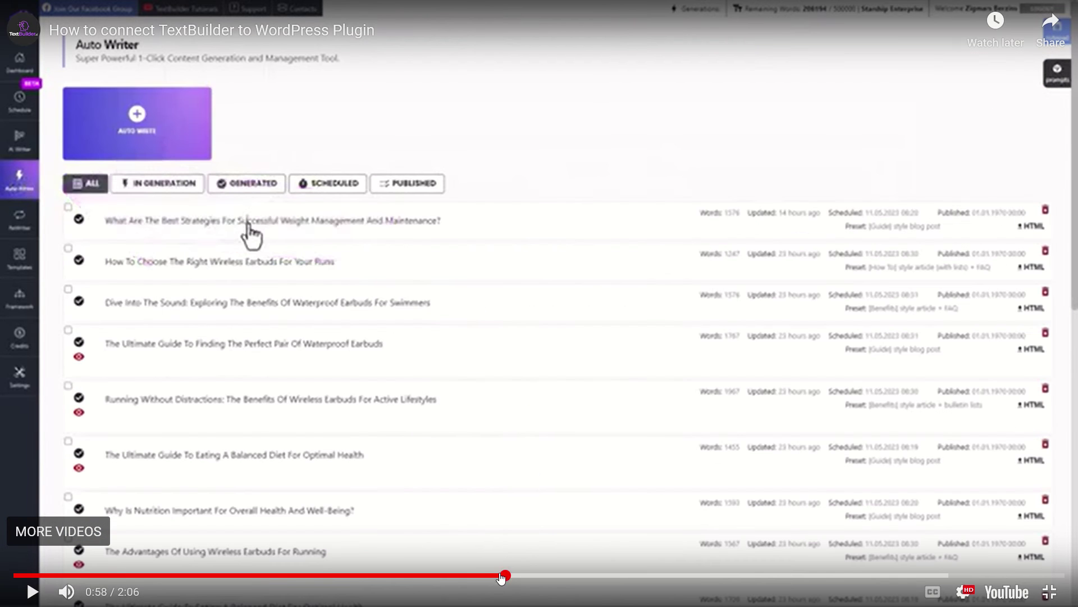
{"action": "left_click_drag", "start_coordinate": [501, 575], "coordinate": [493, 576]}
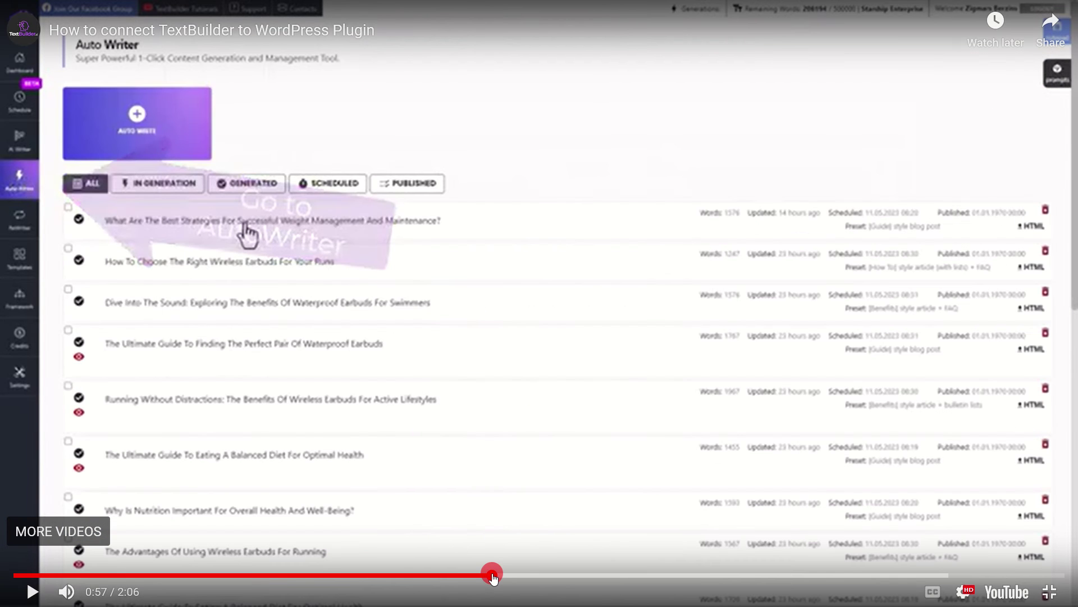
{"action": "key", "text": "Escape"}
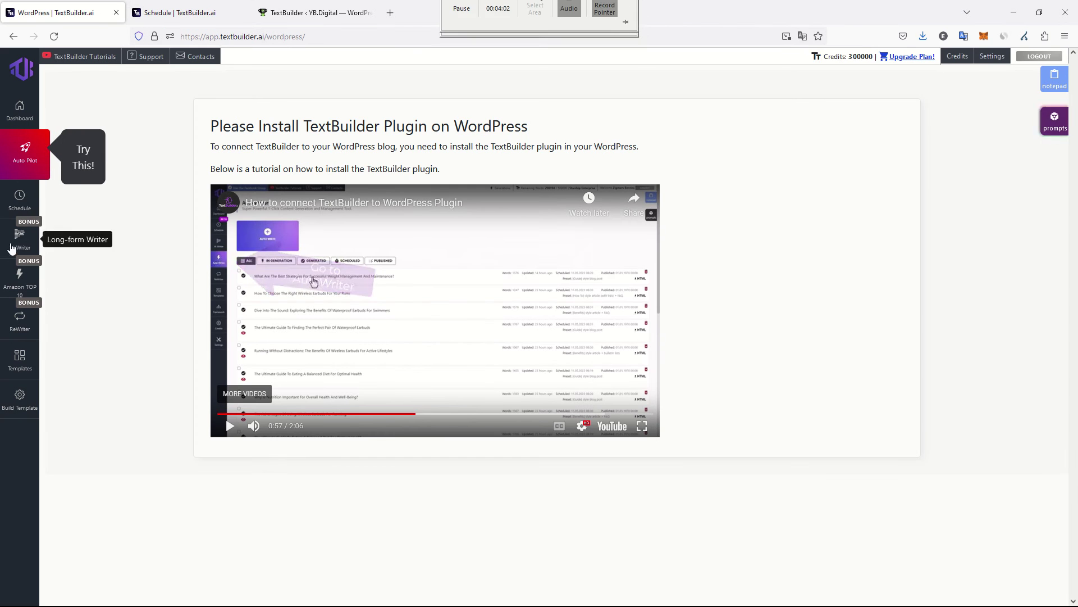
{"action": "left_click", "coordinate": [174, 13]}
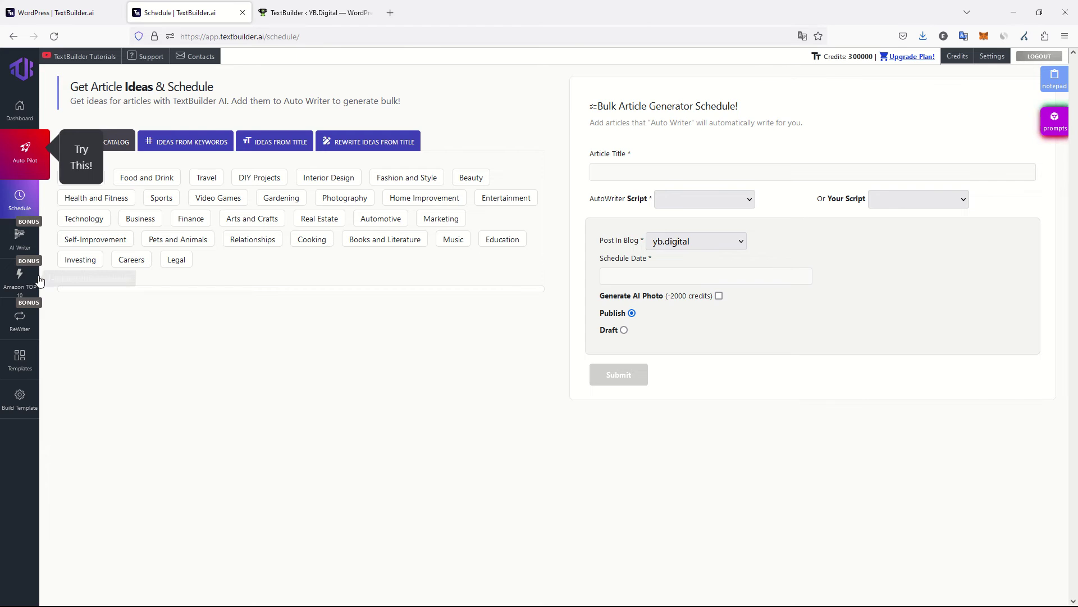
In Auto Writer, start a new article and browse the topic, outline and URL Outlines forms.
{"action": "left_click", "coordinate": [20, 278]}
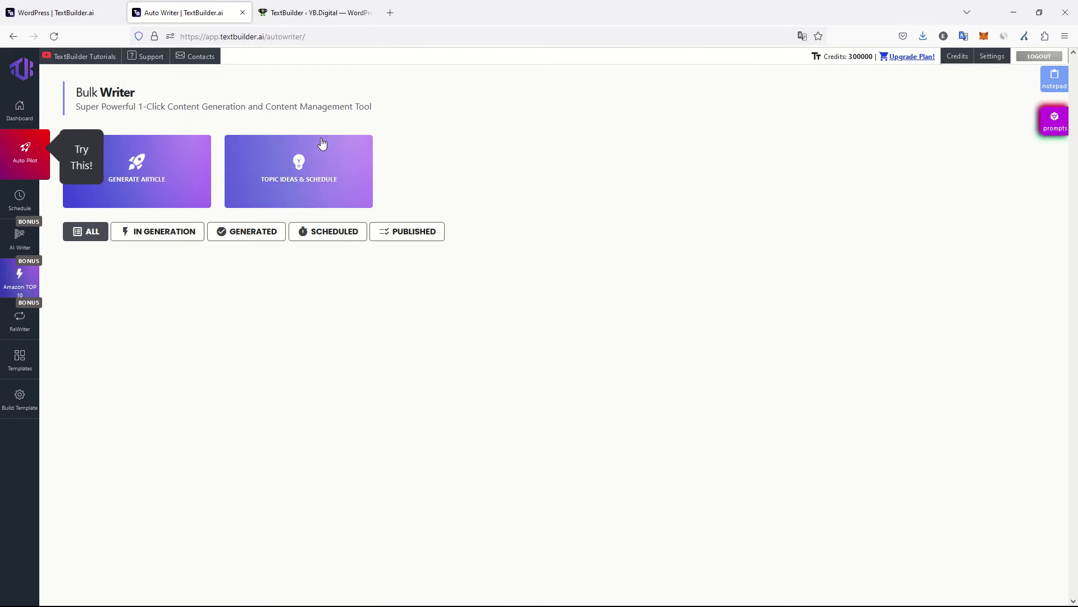
{"action": "left_click", "coordinate": [139, 162]}
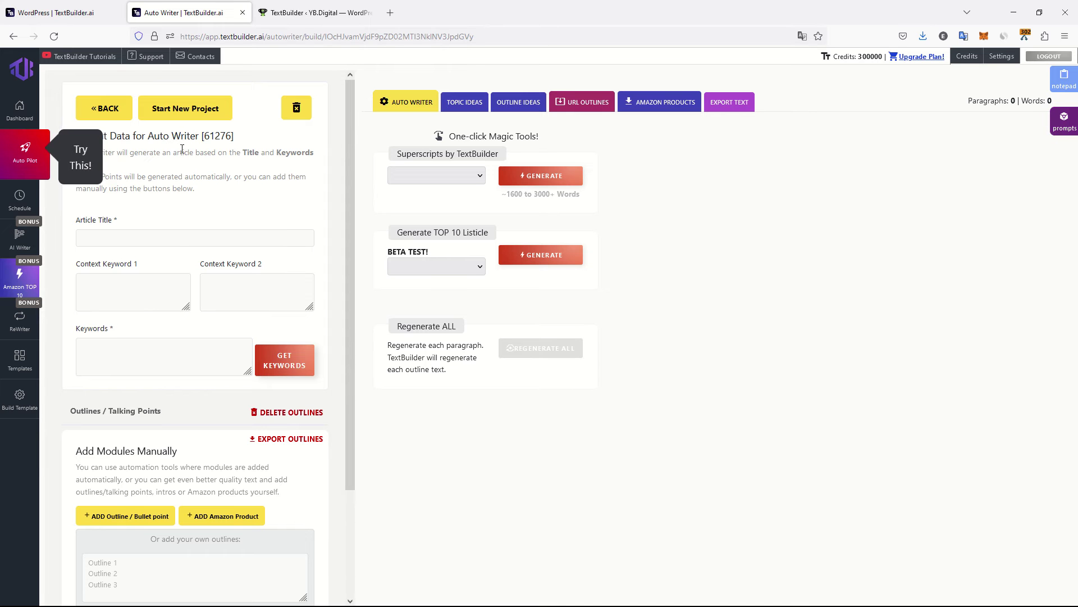
{"action": "left_click", "coordinate": [175, 235]}
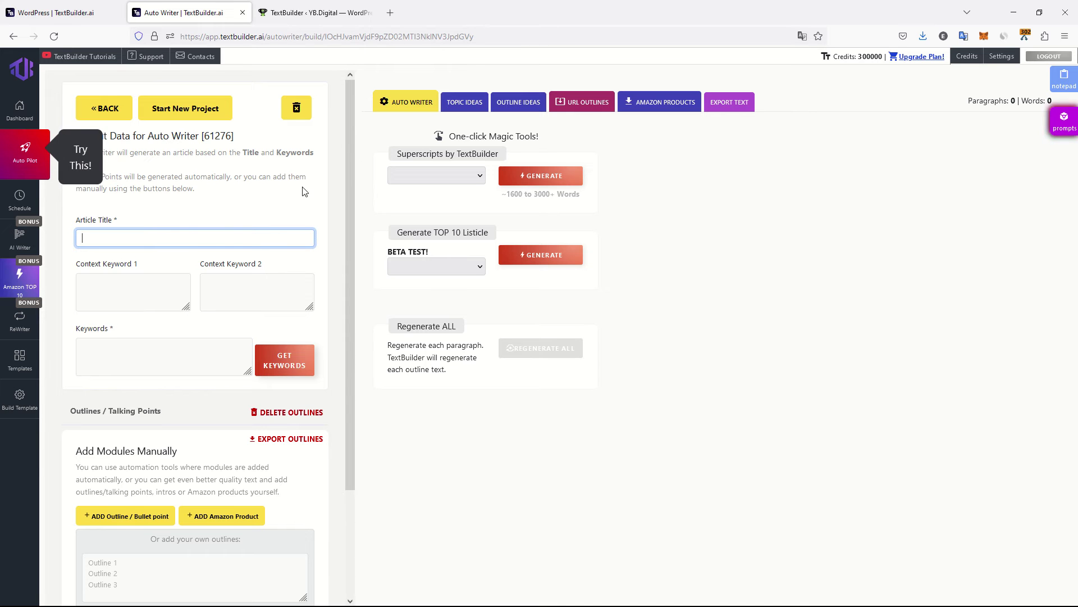
{"action": "left_click", "coordinate": [465, 107]}
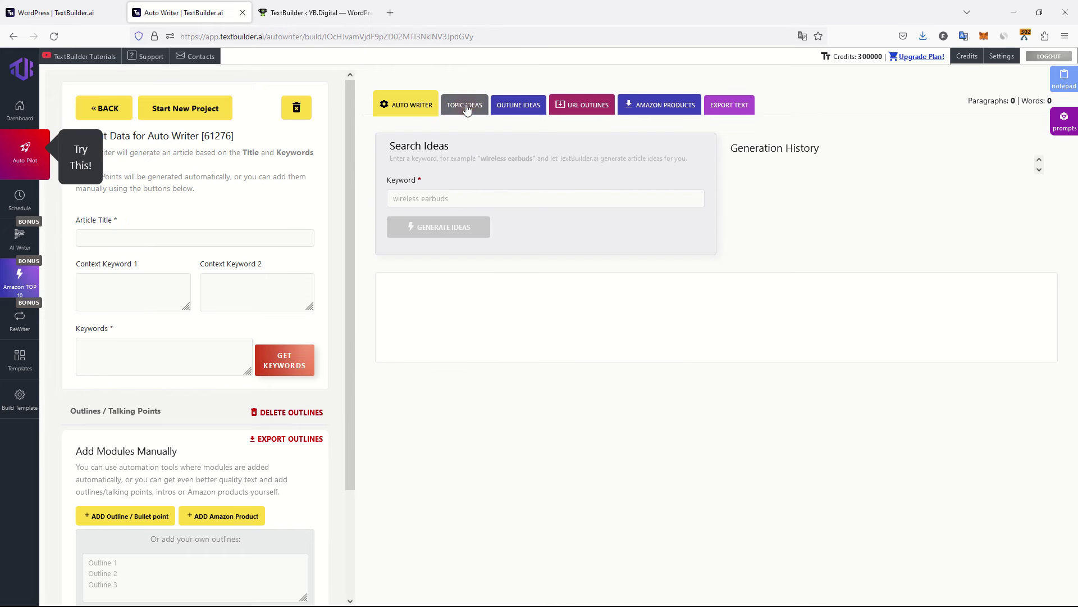
{"action": "left_click", "coordinate": [465, 199]}
{"action": "left_click", "coordinate": [531, 109]}
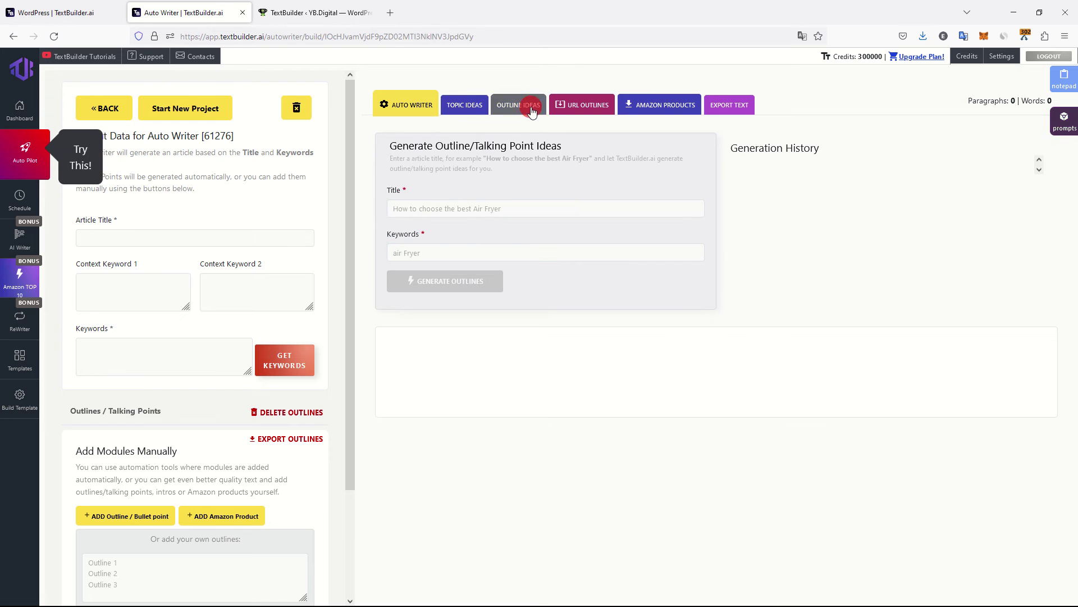
{"action": "left_click", "coordinate": [562, 111]}
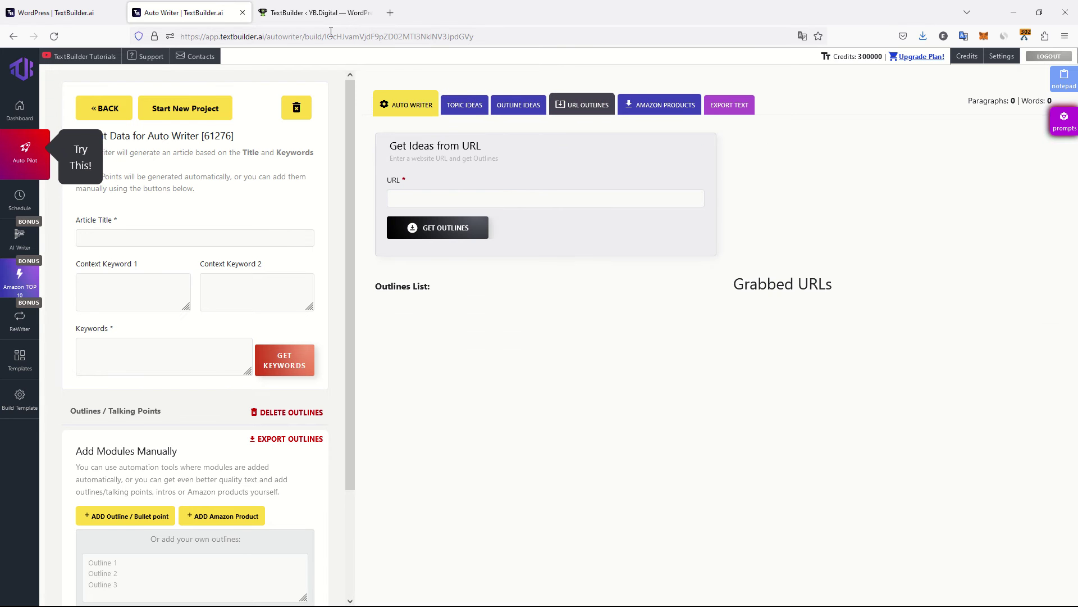
Skip the WordPress tutorial ahead to 1:04, then go back to the Bulk Writer overview.
{"action": "left_click", "coordinate": [314, 13]}
{"action": "left_click", "coordinate": [89, 9]}
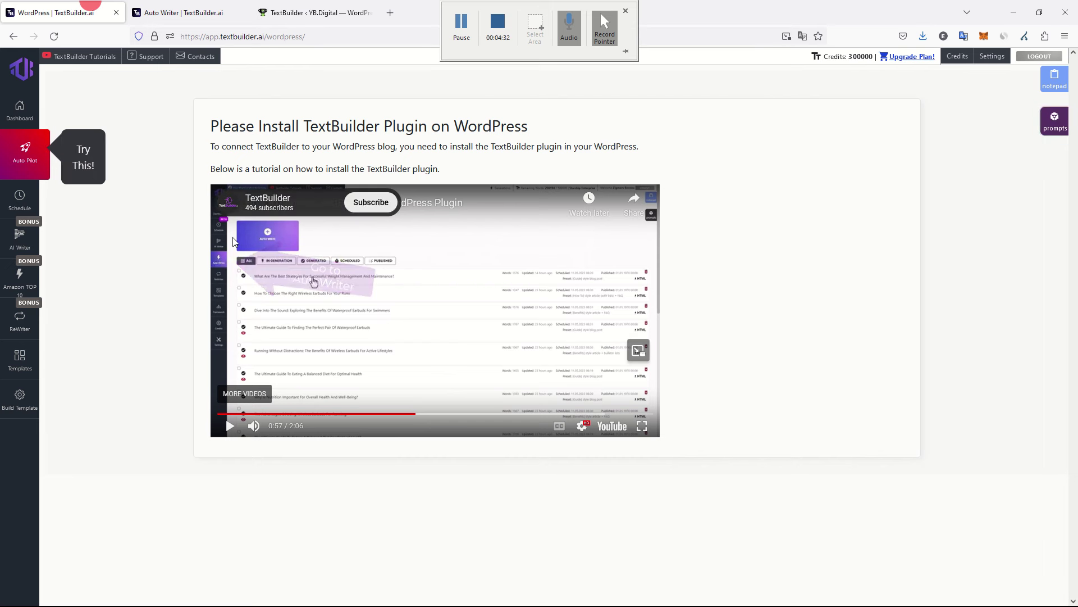
{"action": "mouse_move", "coordinate": [423, 414]}
{"action": "left_mouse_down"}
{"action": "mouse_move", "coordinate": [410, 415]}
{"action": "mouse_move", "coordinate": [438, 415]}
{"action": "left_mouse_up"}
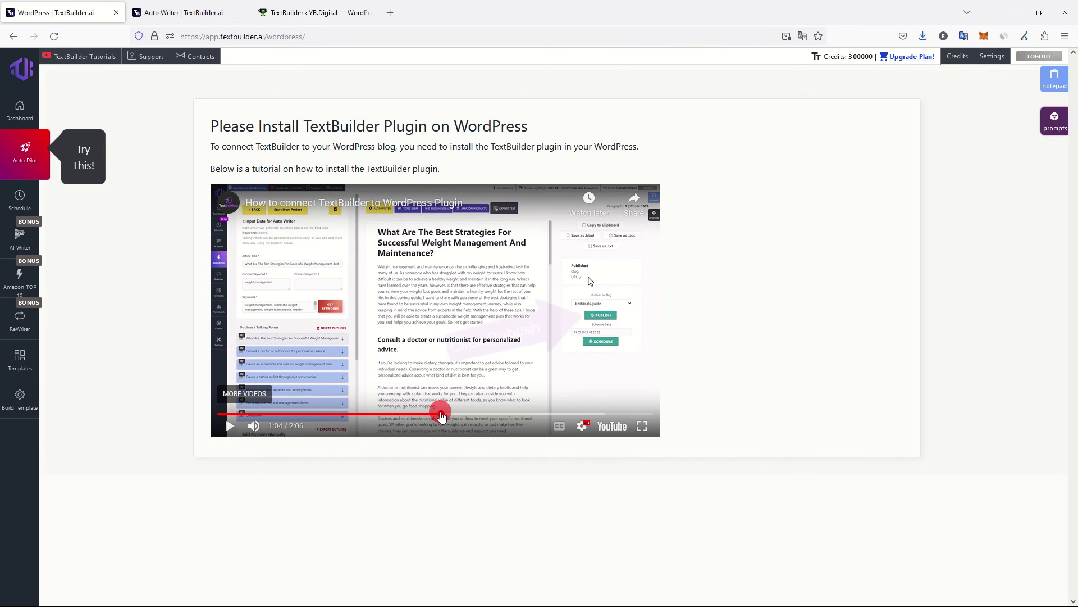
{"action": "left_click", "coordinate": [183, 12]}
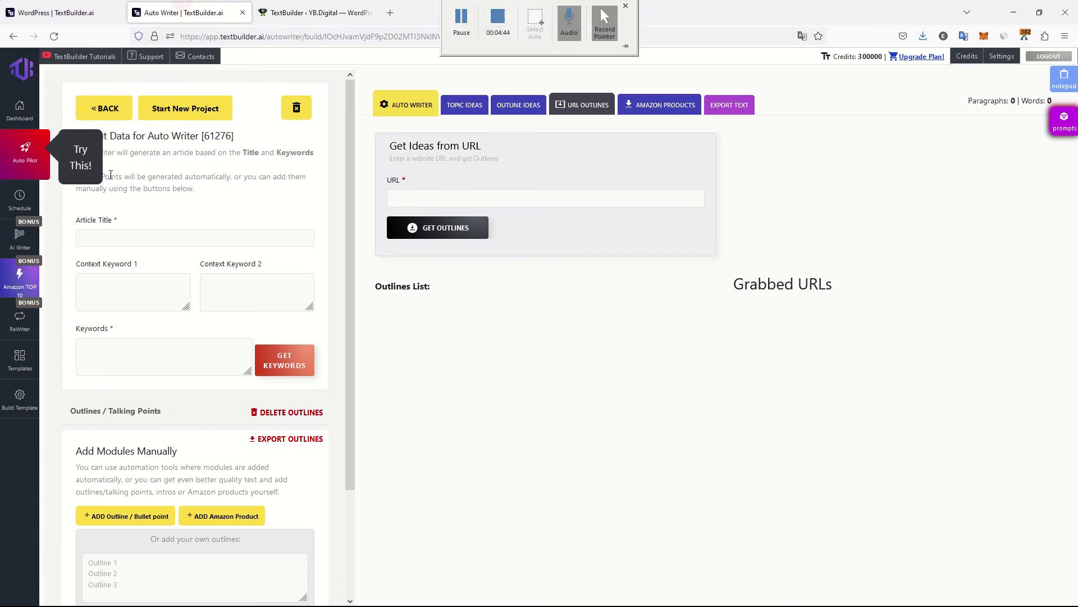
{"action": "left_click", "coordinate": [100, 103]}
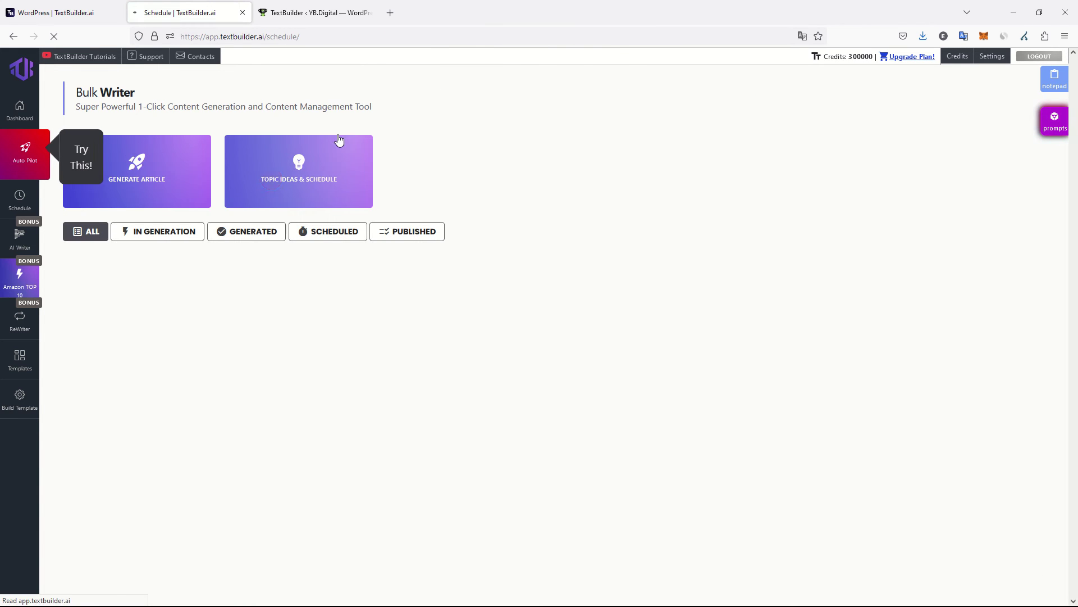
Open Topic Ideas & Schedule, keep yb.digital as target blog, and review the title and script fields.
{"action": "left_click", "coordinate": [339, 139]}
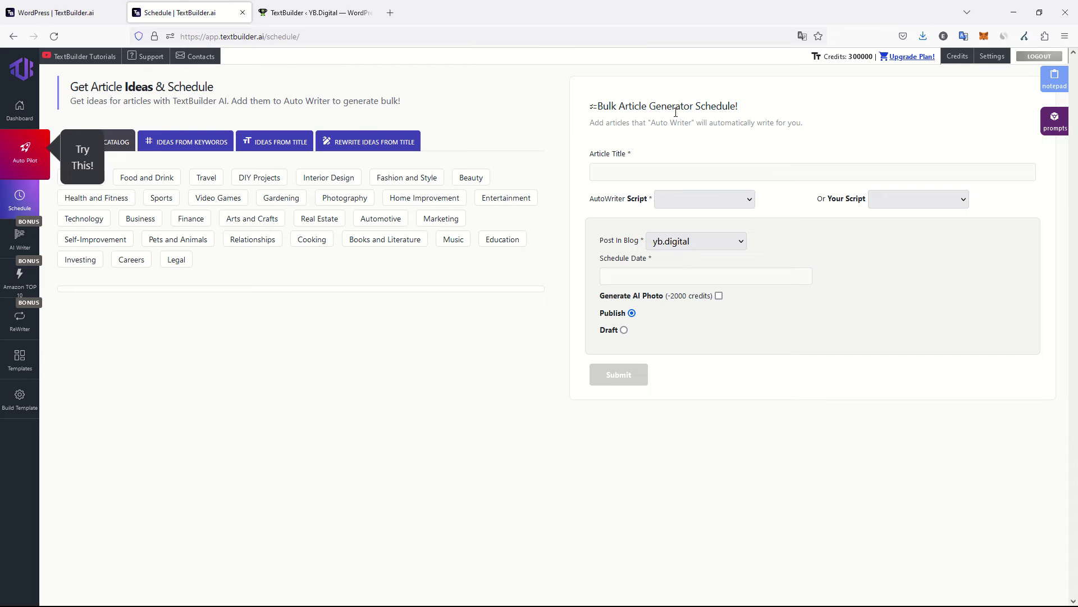
{"action": "left_click", "coordinate": [684, 242]}
{"action": "left_click", "coordinate": [684, 242]}
{"action": "left_click", "coordinate": [635, 175]}
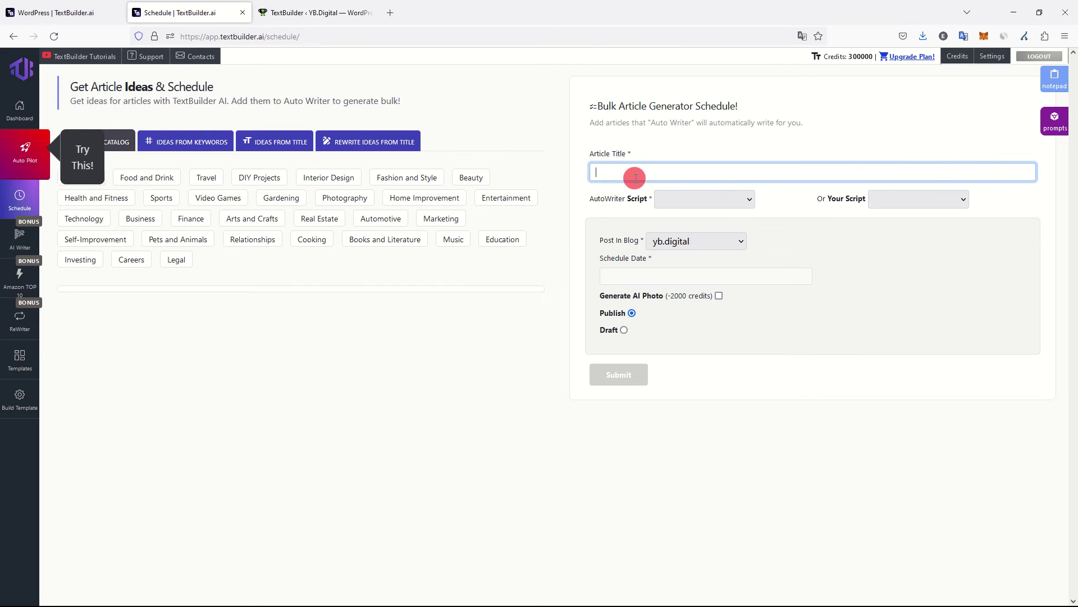
{"action": "left_click", "coordinate": [733, 209]}
{"action": "left_click", "coordinate": [731, 212]}
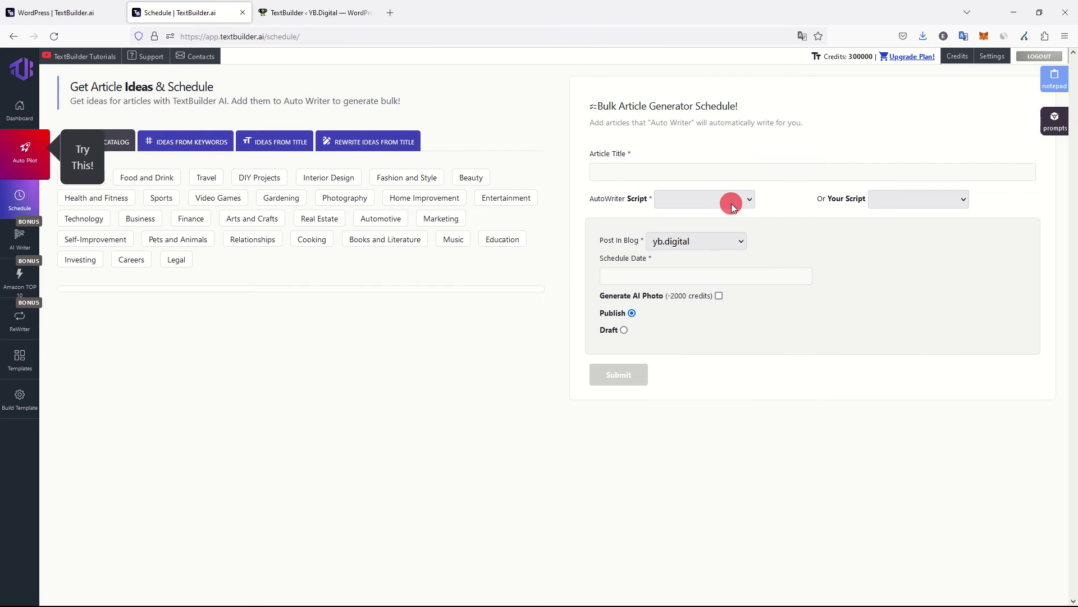
{"action": "left_click", "coordinate": [728, 176]}
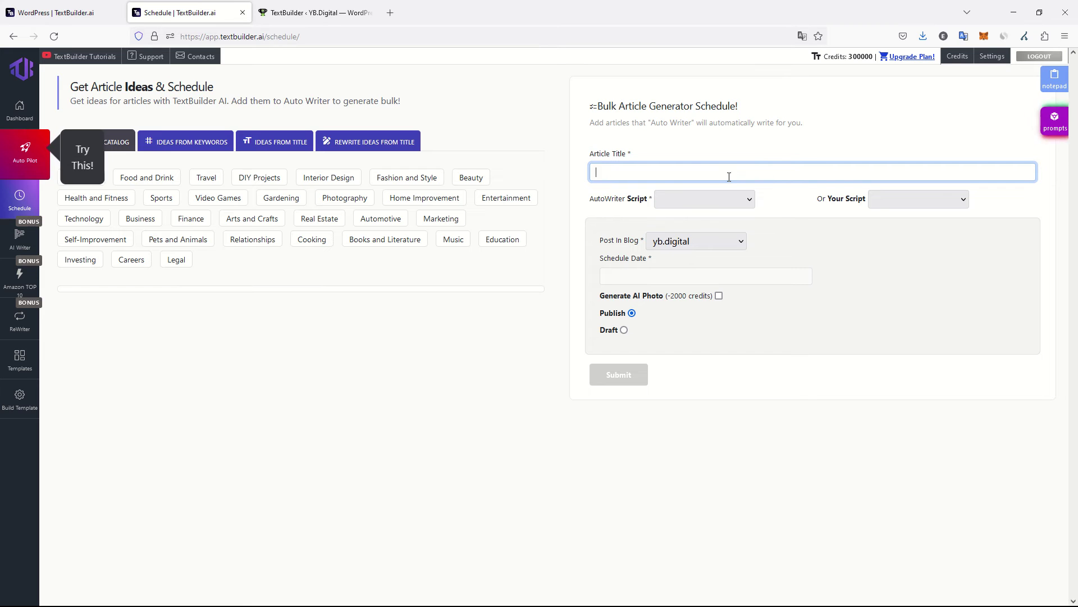
{"action": "left_click", "coordinate": [729, 176]}
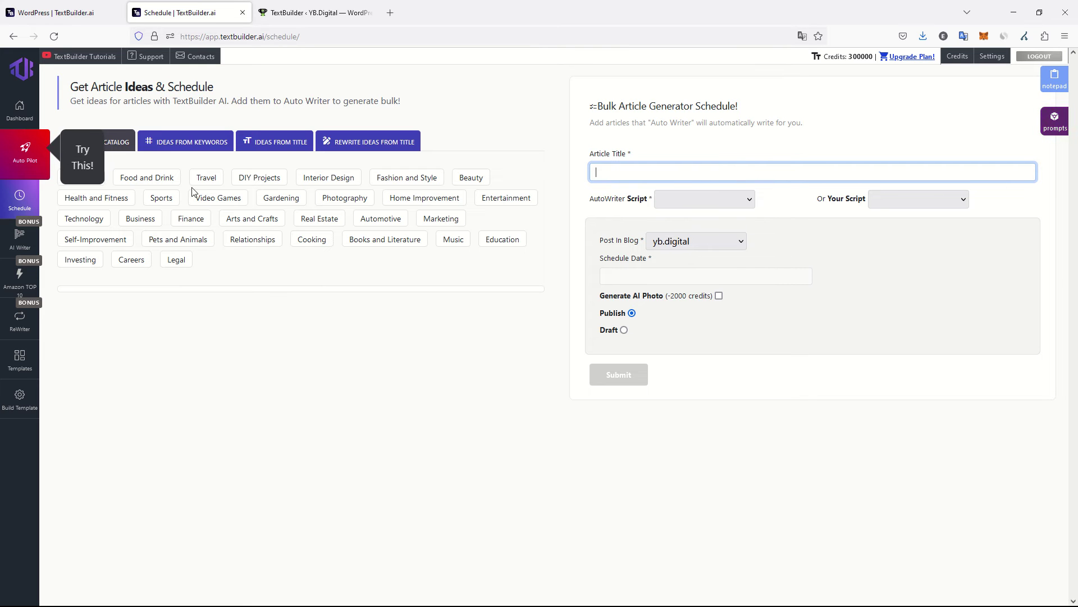
Generate article ideas from the keyword 'digital marketing'.
{"action": "left_click", "coordinate": [175, 147]}
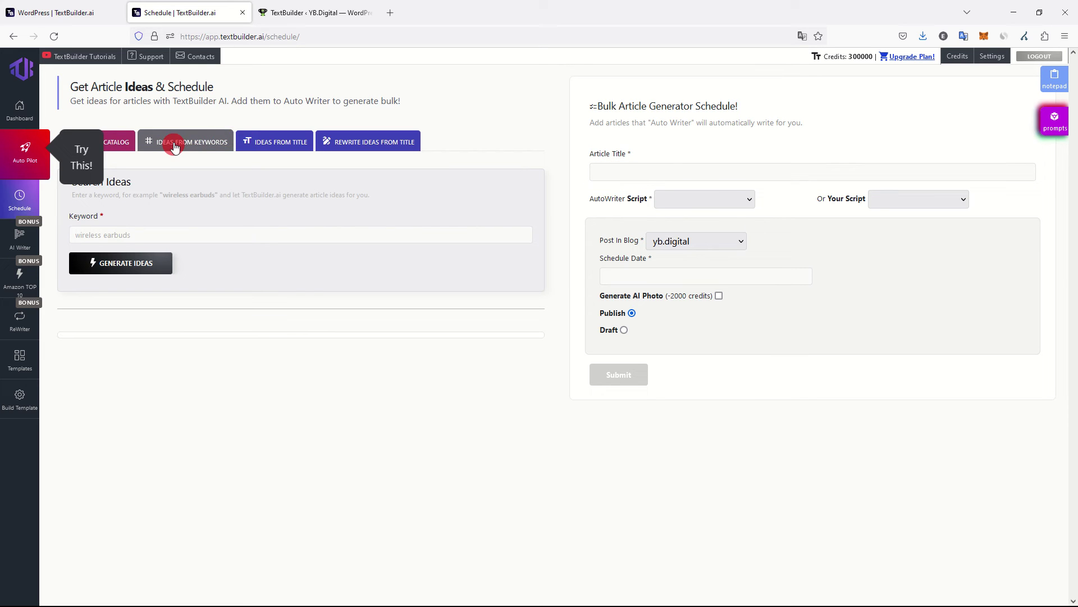
{"action": "left_click", "coordinate": [141, 233]}
{"action": "left_click", "coordinate": [159, 230]}
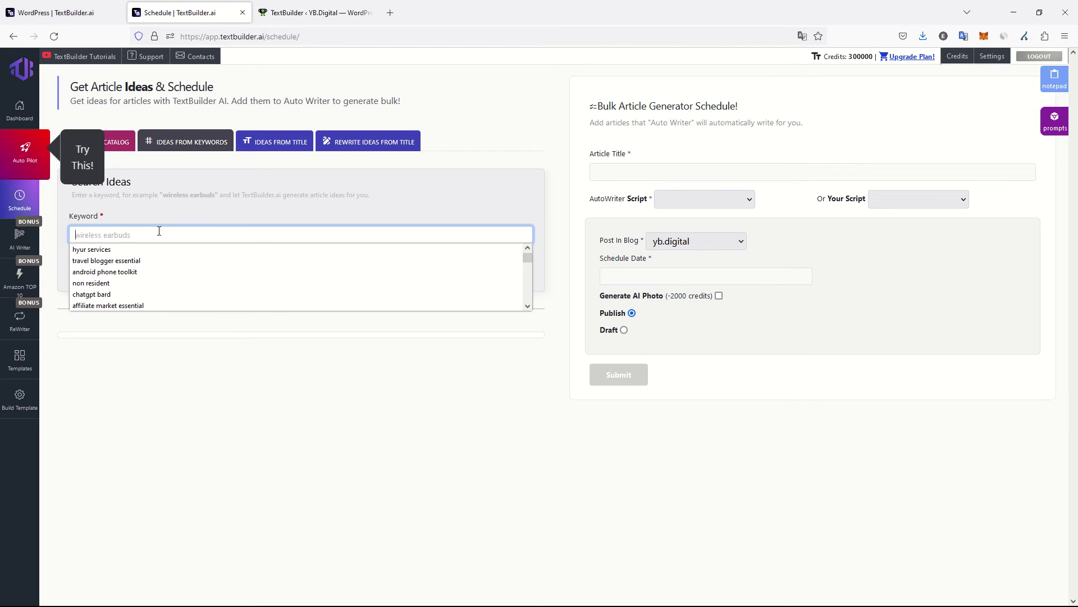
{"action": "type", "text": "digital m"}
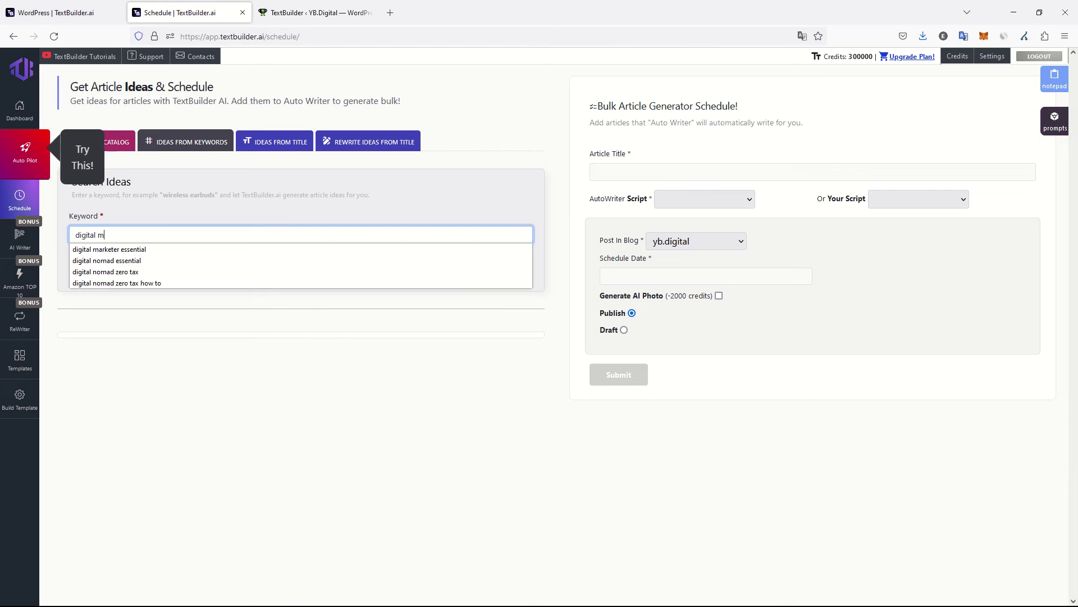
{"action": "type", "text": "arketing"}
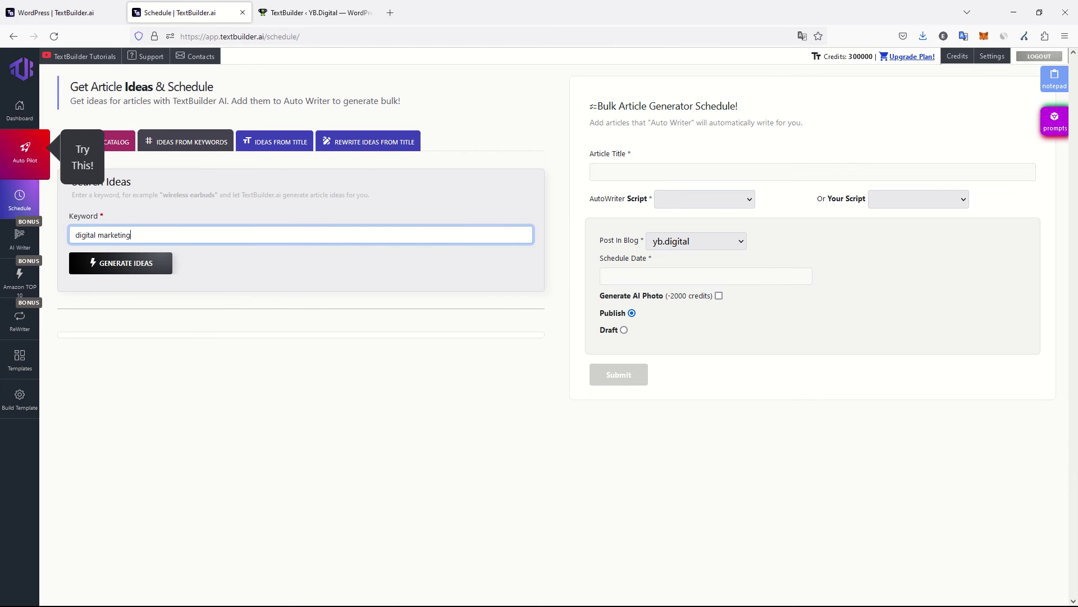
{"action": "left_click", "coordinate": [151, 262]}
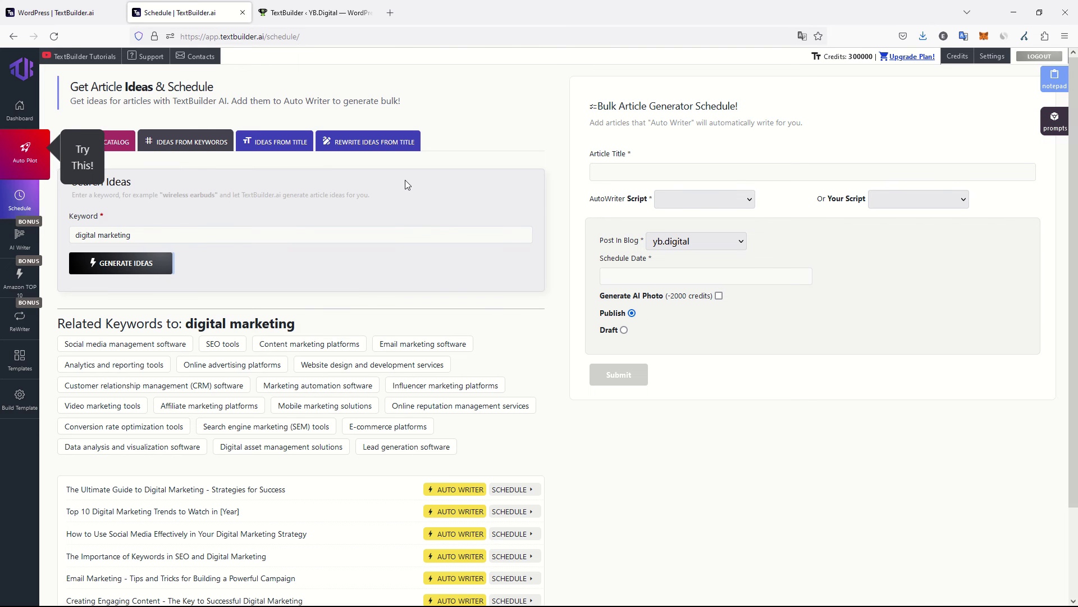
{"action": "scroll", "coordinate": [406, 180], "scroll_direction": "down", "scroll_amount": 2}
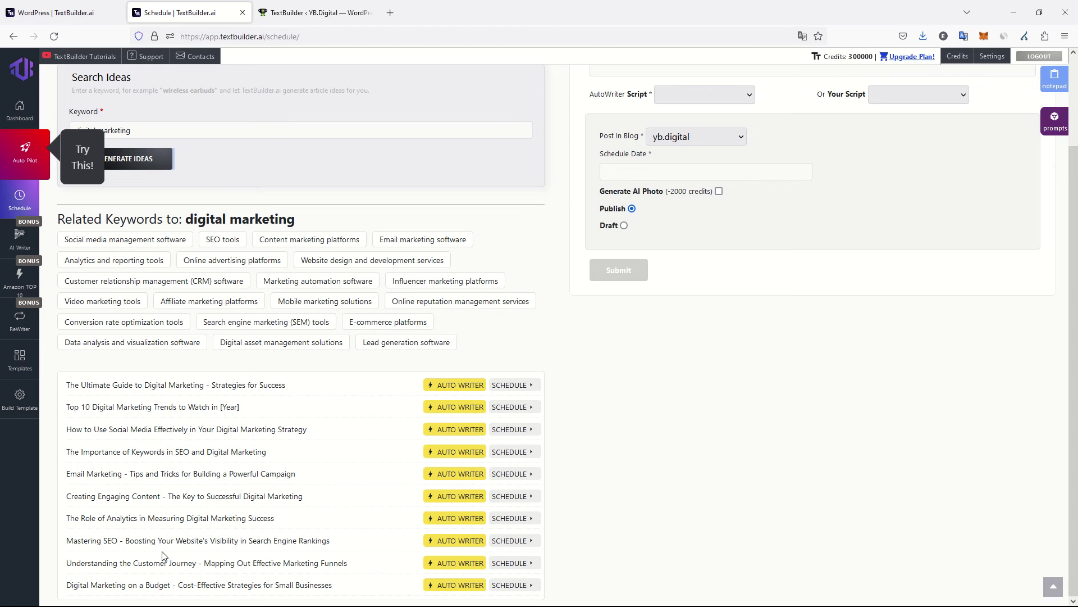
Start an Auto Writer article from 'The Ultimate Guide to Digital Marketing - Strategies for Success' and auto-fetch its keywords.
{"action": "left_click", "coordinate": [438, 387]}
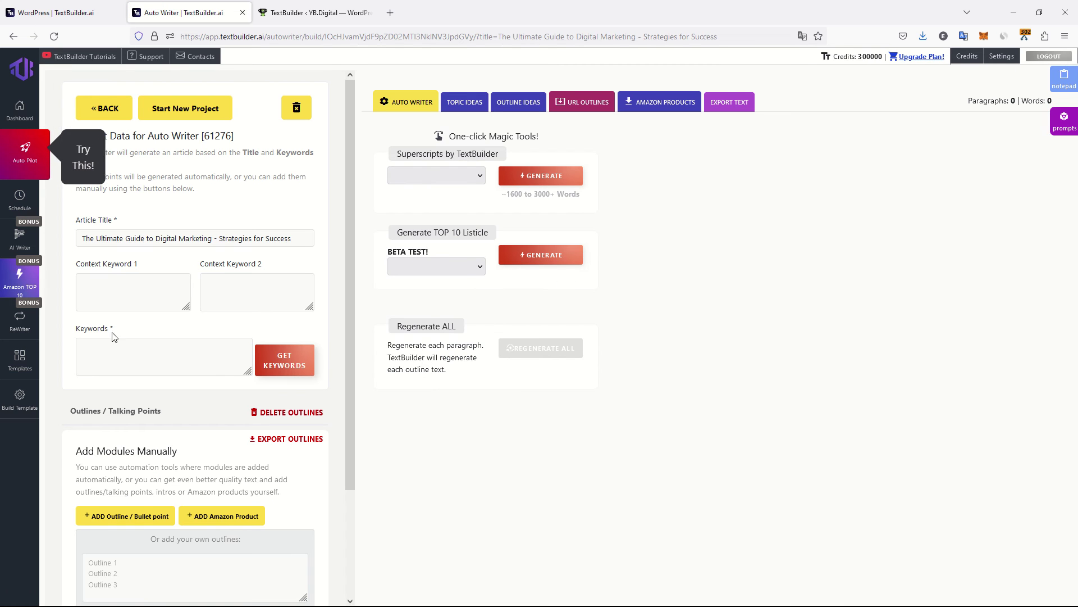
{"action": "left_click", "coordinate": [94, 292]}
{"action": "left_click", "coordinate": [291, 288]}
{"action": "left_click", "coordinate": [186, 352]}
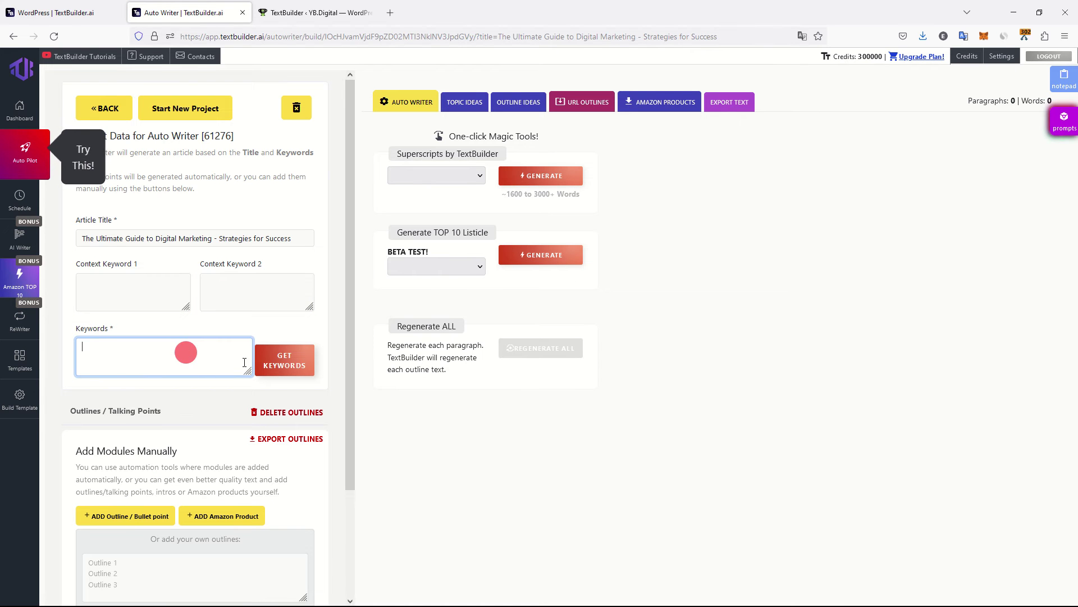
{"action": "left_click", "coordinate": [301, 369]}
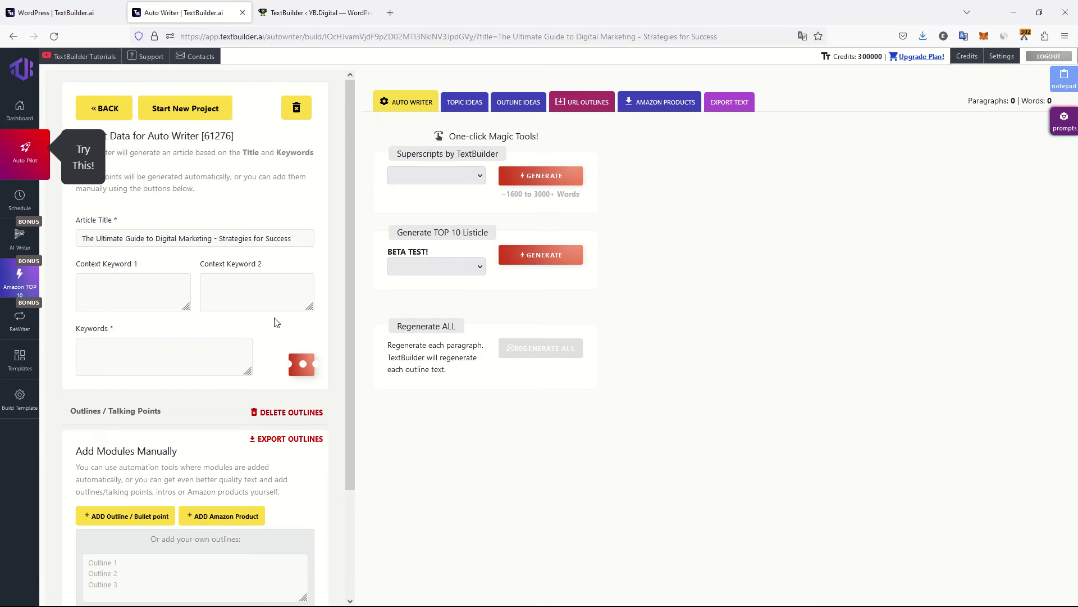
{"action": "scroll", "coordinate": [119, 342], "scroll_direction": "down", "scroll_amount": 1}
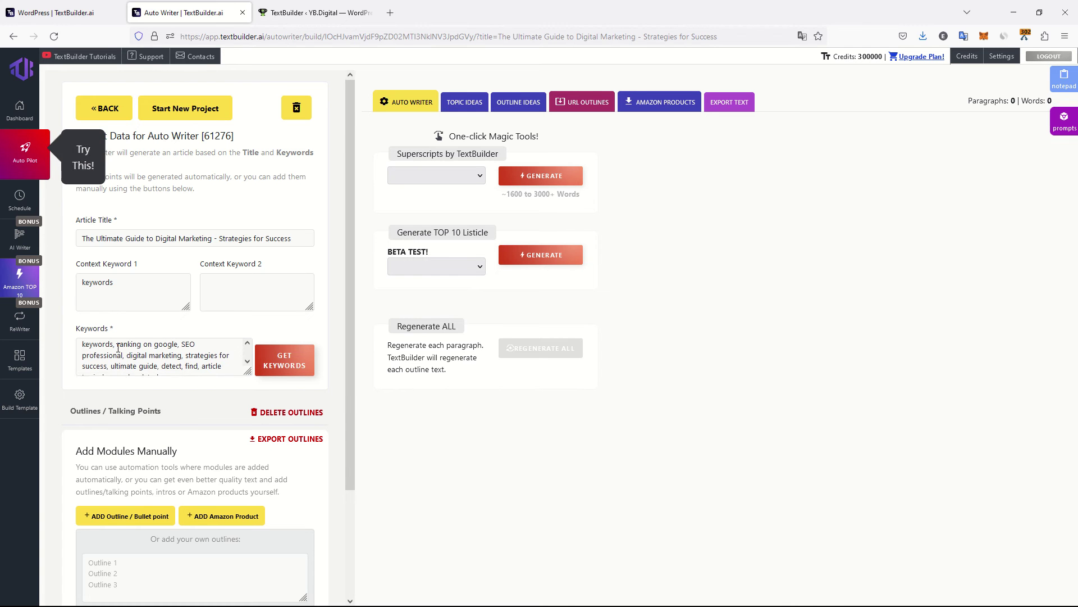
{"action": "scroll", "coordinate": [168, 386], "scroll_direction": "down", "scroll_amount": 2}
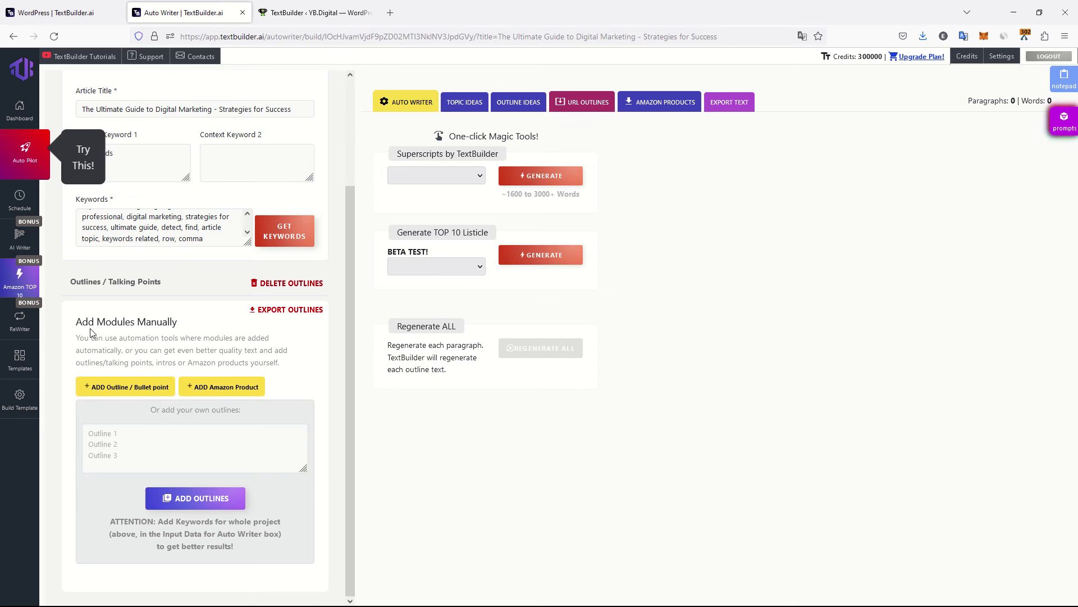
{"action": "scroll", "coordinate": [197, 427], "scroll_direction": "up", "scroll_amount": 2}
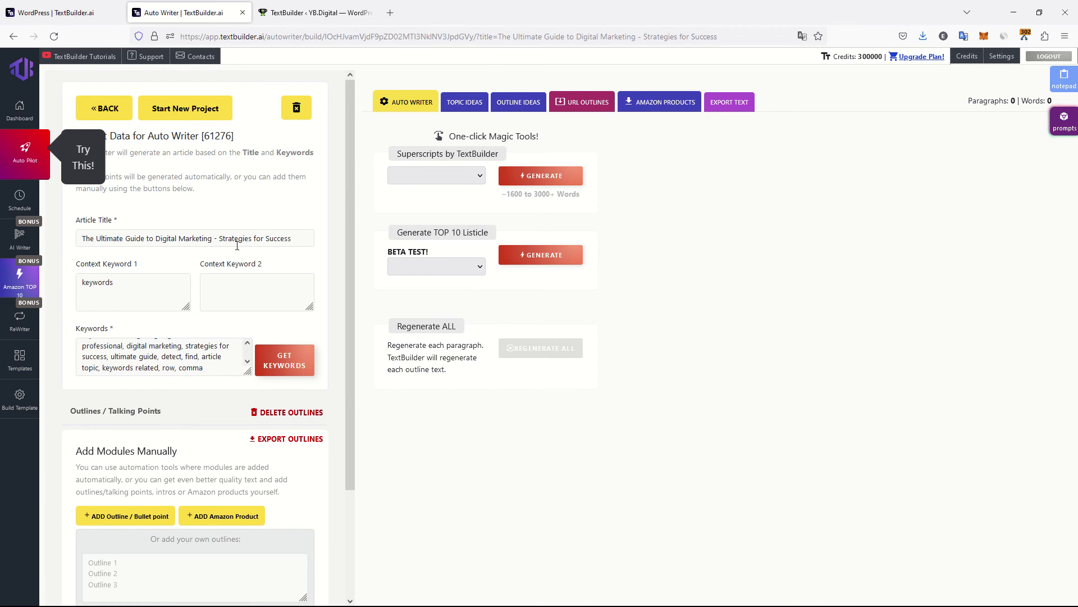
{"action": "scroll", "coordinate": [230, 267], "scroll_direction": "down", "scroll_amount": 2}
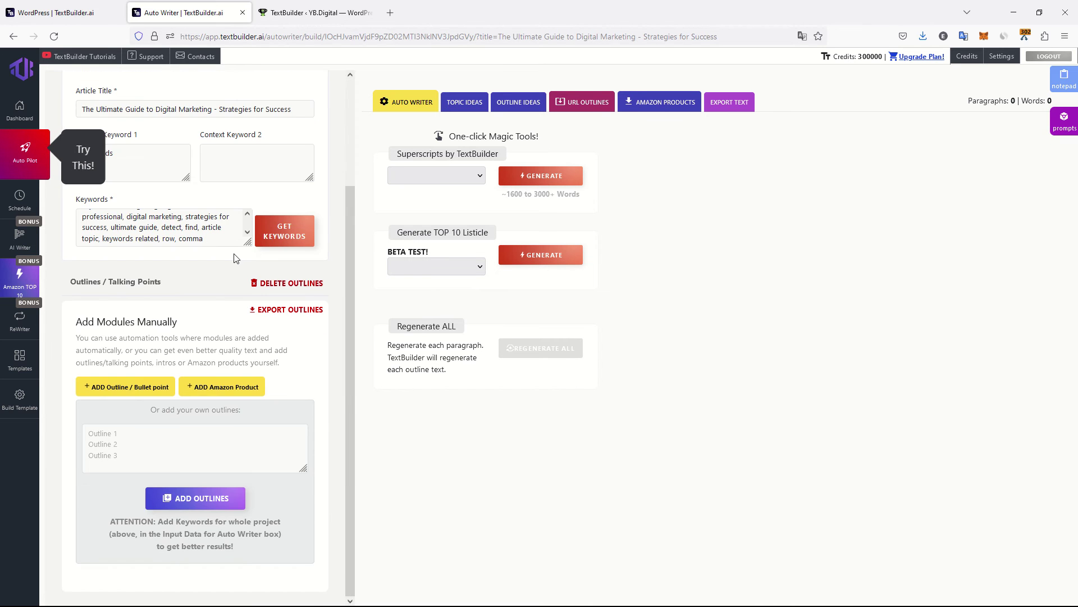
{"action": "scroll", "coordinate": [234, 258], "scroll_direction": "up", "scroll_amount": 2}
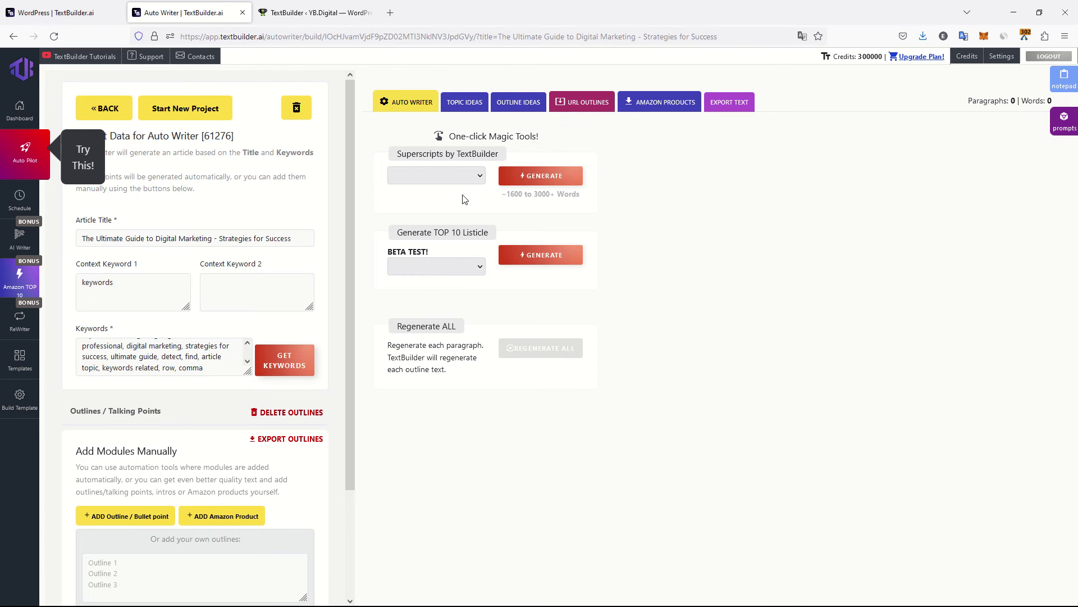
Choose the 'Generate Full Article - General' preset (1600-3000+ words) and start generating the article.
{"action": "left_click", "coordinate": [401, 179]}
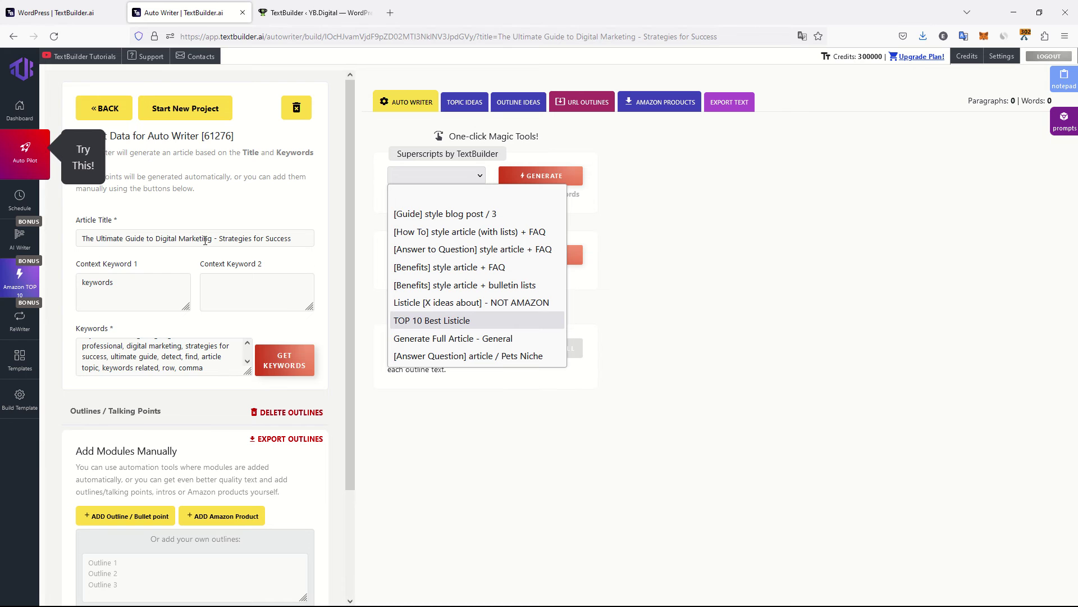
{"action": "left_click", "coordinate": [526, 338]}
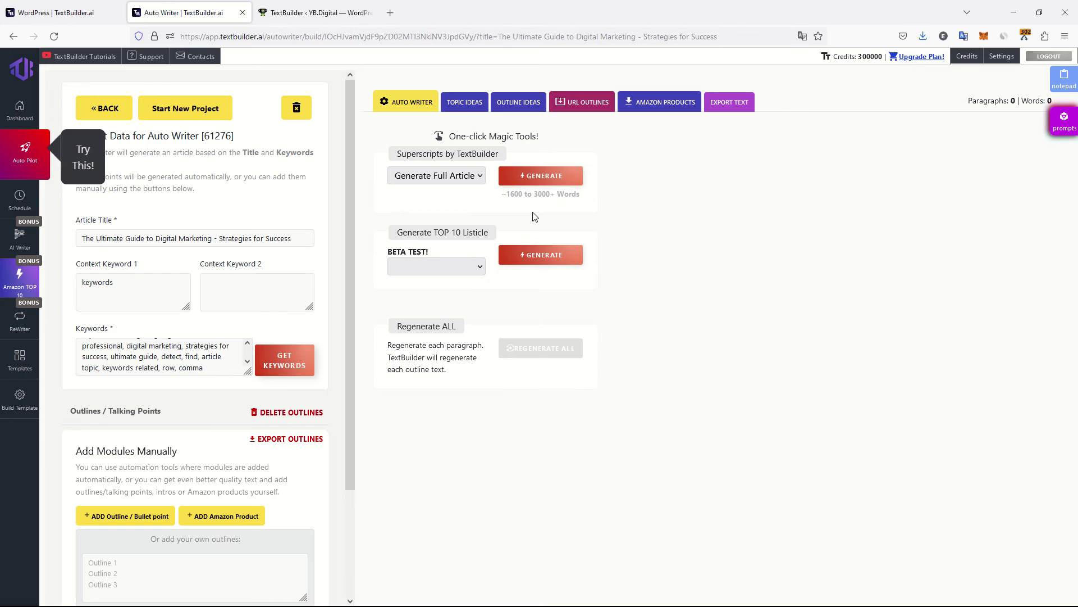
{"action": "left_click_drag", "start_coordinate": [502, 195], "coordinate": [556, 194]}
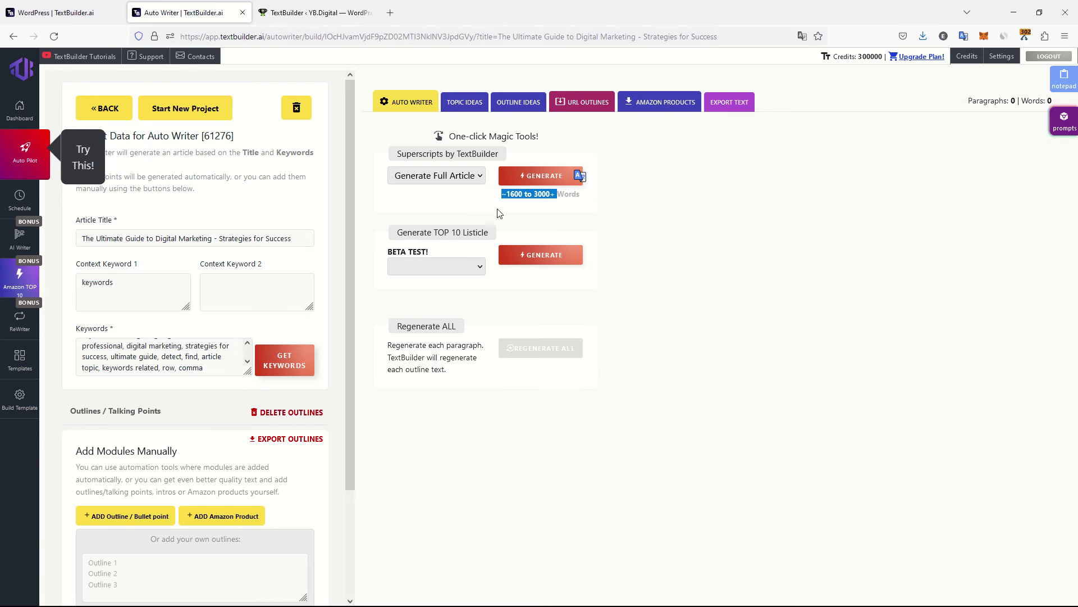
{"action": "left_click", "coordinate": [458, 266]}
{"action": "left_click", "coordinate": [458, 265]}
{"action": "left_click", "coordinate": [442, 214]}
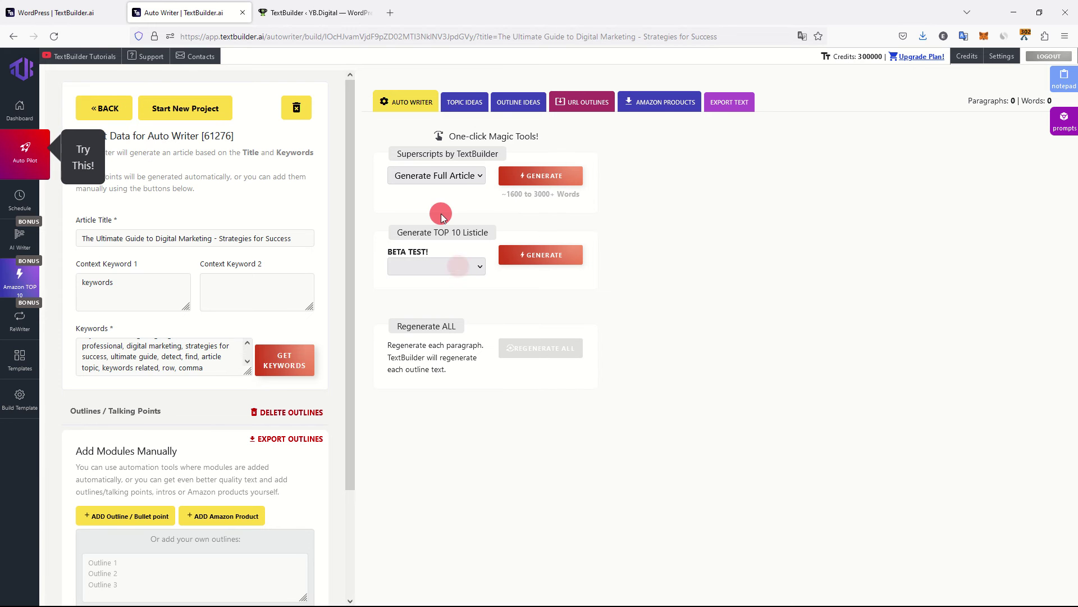
{"action": "left_click", "coordinate": [540, 177]}
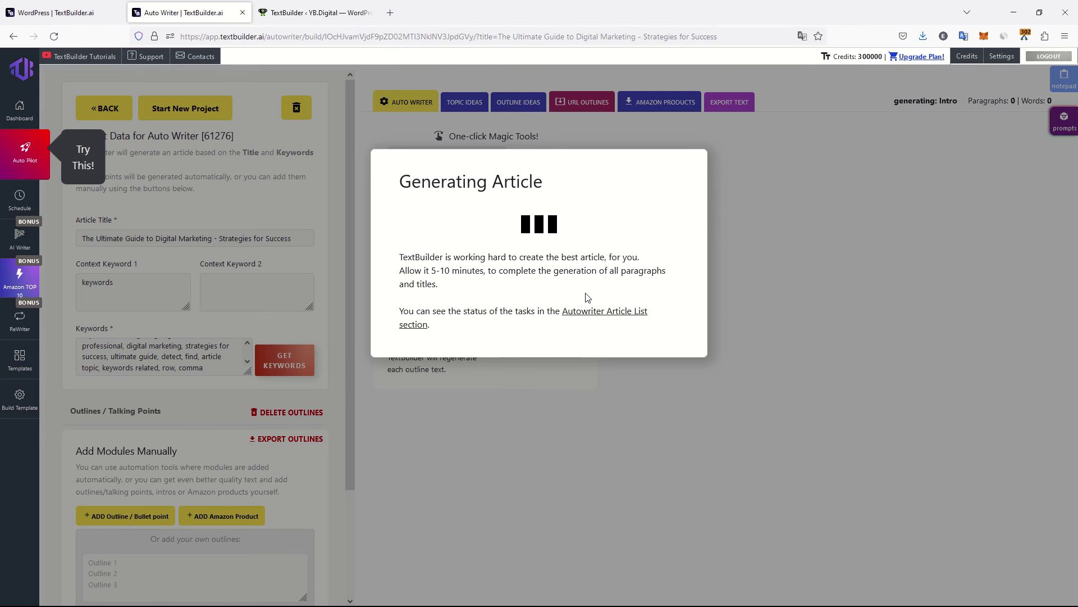
Open the Autowriter Article List to see the guide's generation progress.
{"action": "left_click", "coordinate": [605, 319]}
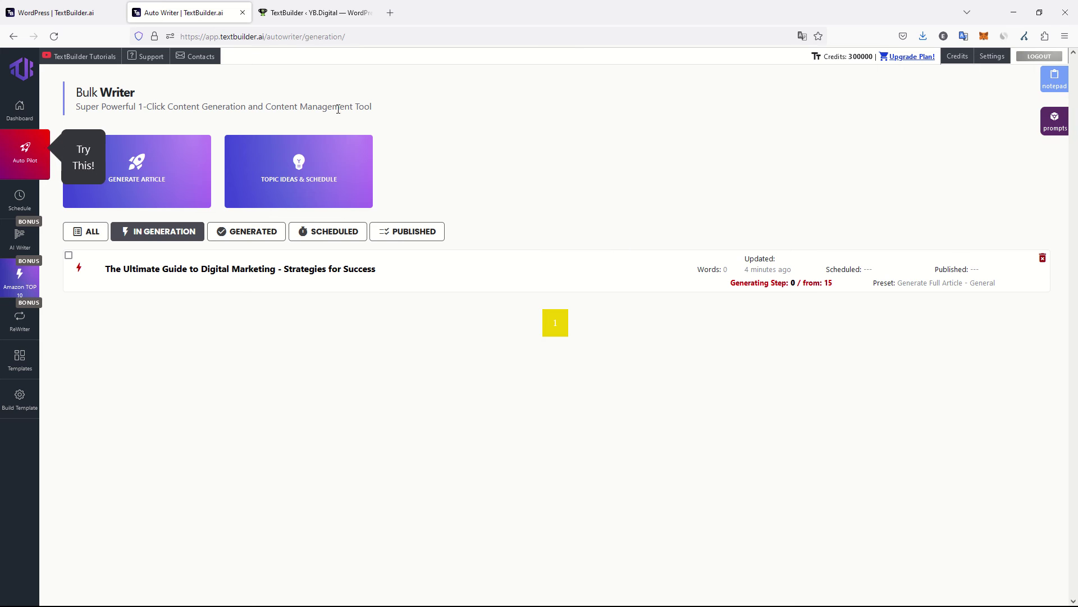
{"action": "left_click", "coordinate": [305, 13]}
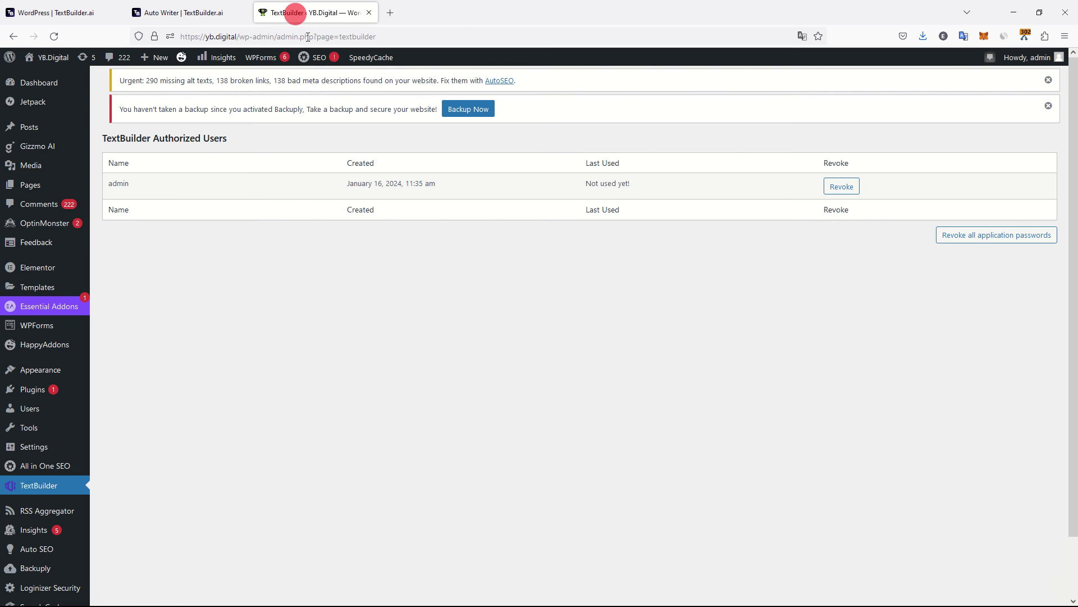
{"action": "left_click", "coordinate": [30, 128]}
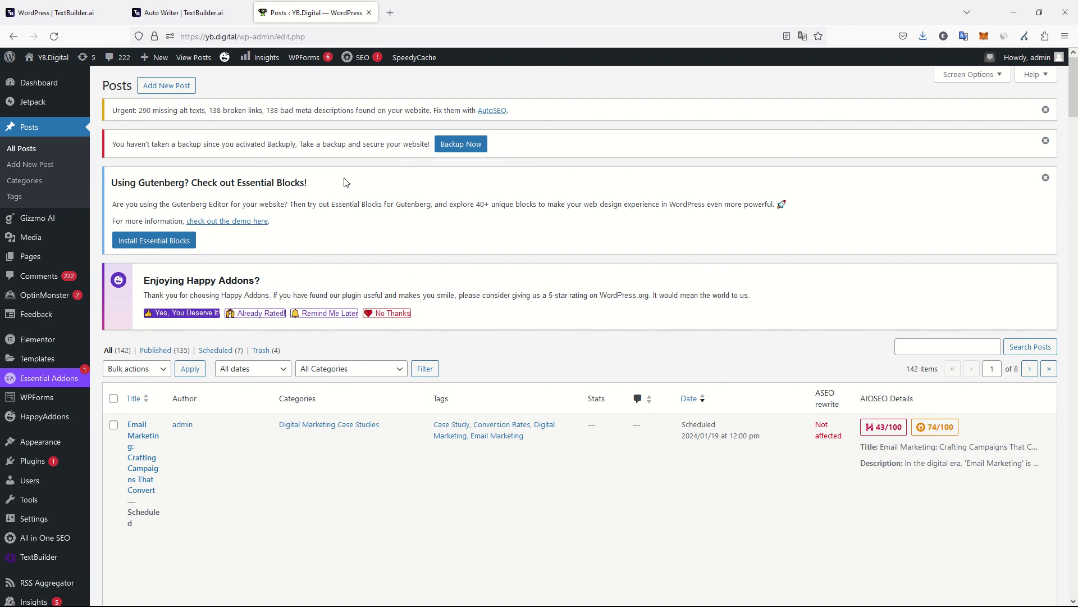
{"action": "scroll", "coordinate": [348, 191], "scroll_direction": "down", "scroll_amount": 5}
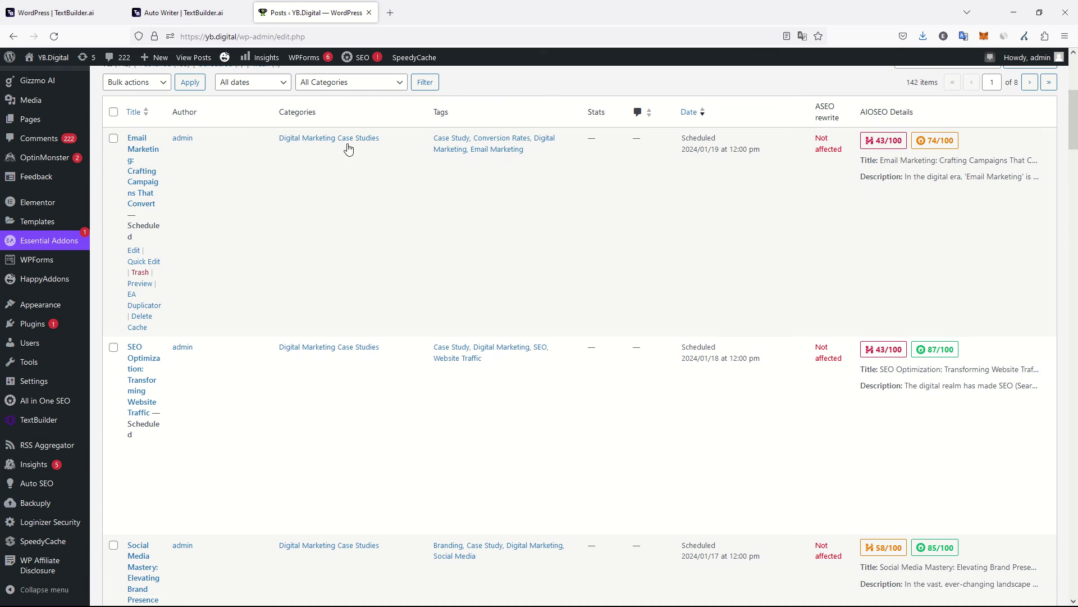
{"action": "scroll", "coordinate": [359, 185], "scroll_direction": "down", "scroll_amount": 7}
{"action": "scroll", "coordinate": [331, 214], "scroll_direction": "down", "scroll_amount": 4}
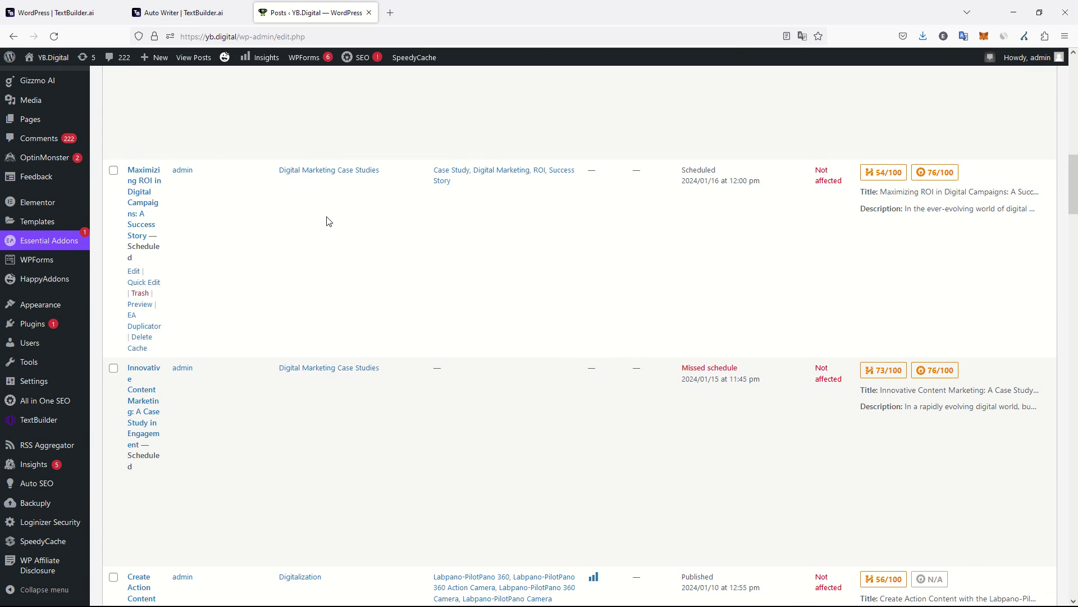
{"action": "scroll", "coordinate": [330, 220], "scroll_direction": "down", "scroll_amount": 3}
{"action": "scroll", "coordinate": [329, 220], "scroll_direction": "up", "scroll_amount": 15}
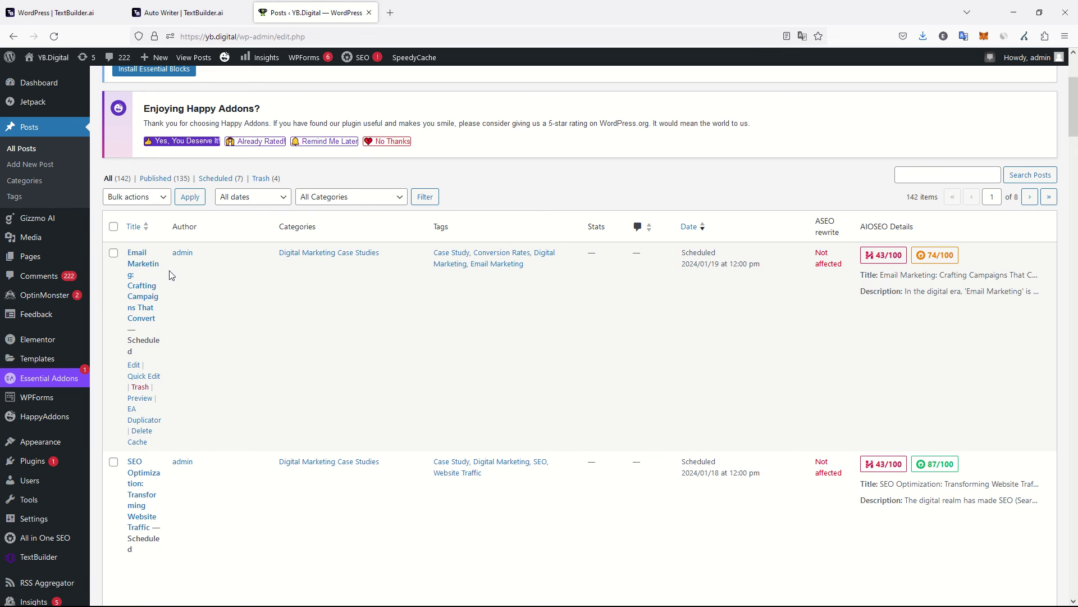
{"action": "scroll", "coordinate": [206, 280], "scroll_direction": "up", "scroll_amount": 3}
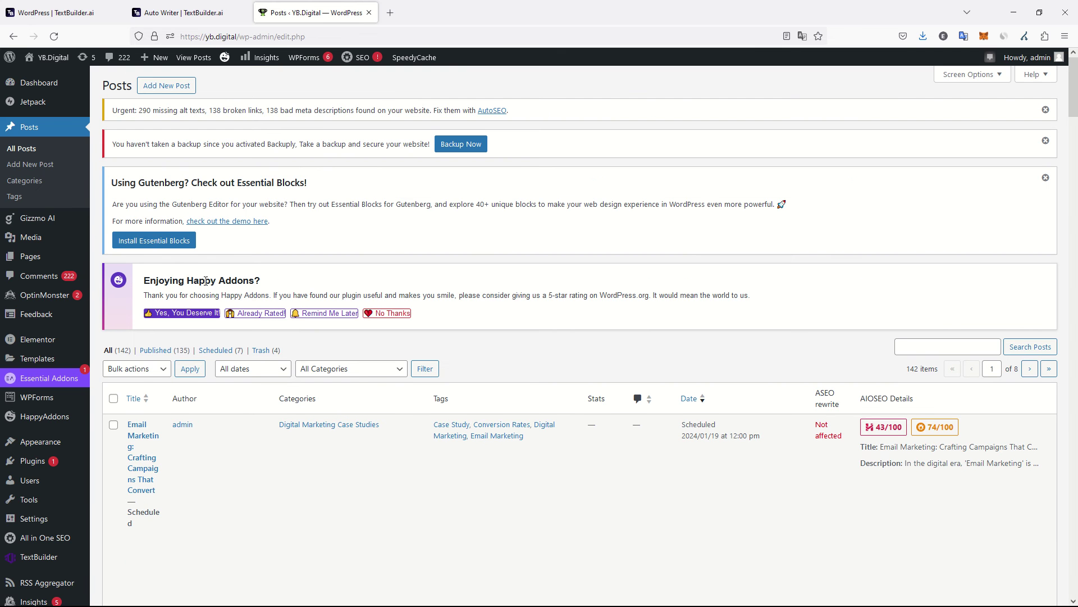
Reload the Auto Writer tab and confirm the guide is still at generating step 0 of 15.
{"action": "left_click", "coordinate": [174, 13]}
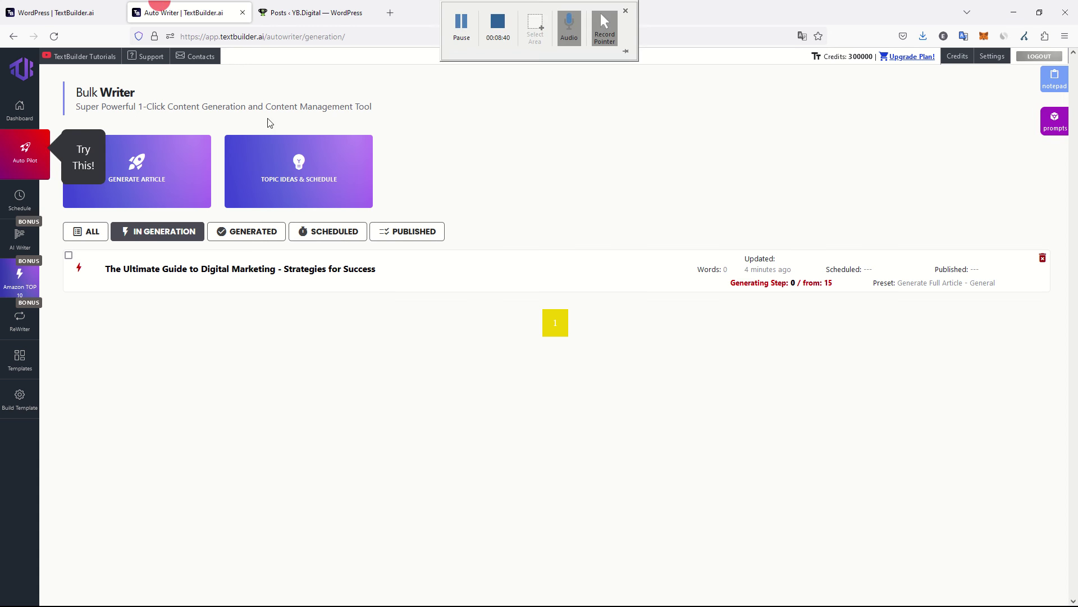
{"action": "left_click", "coordinate": [660, 197]}
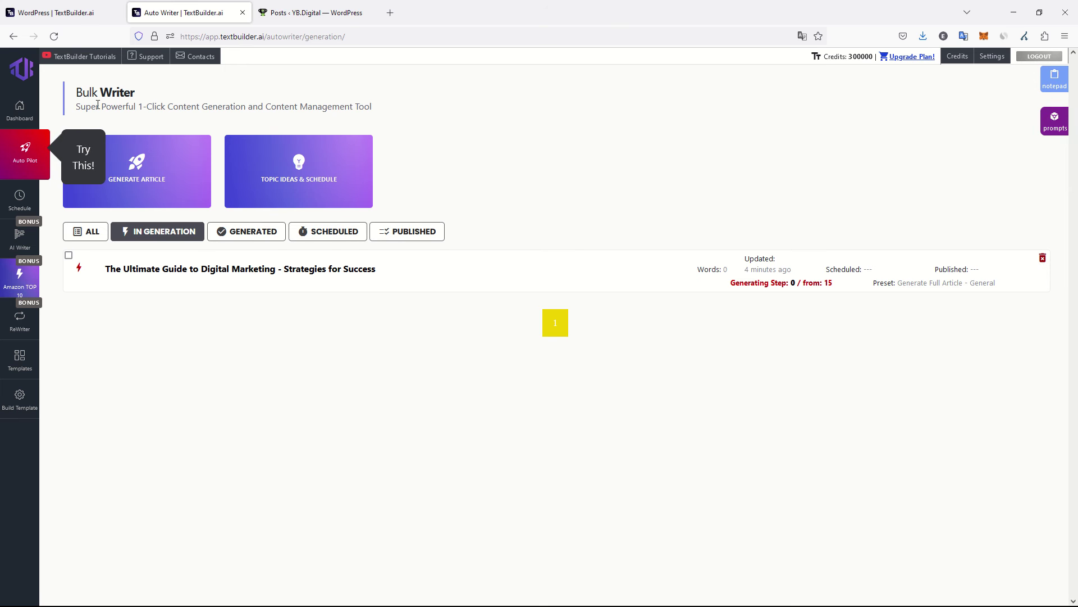
{"action": "left_click", "coordinate": [54, 36]}
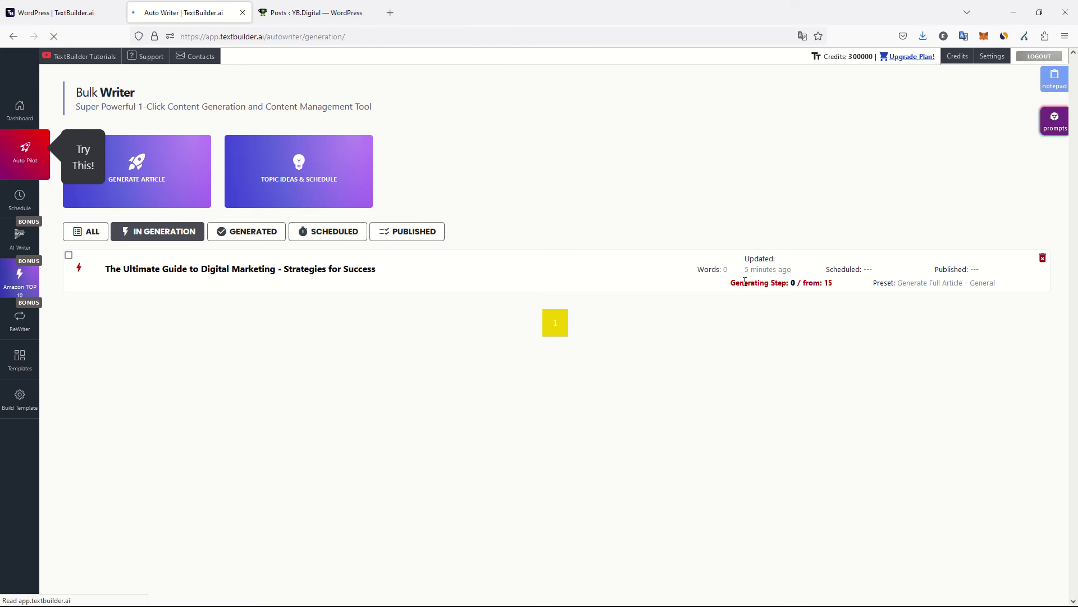
{"action": "left_click_drag", "start_coordinate": [710, 282], "coordinate": [835, 284]}
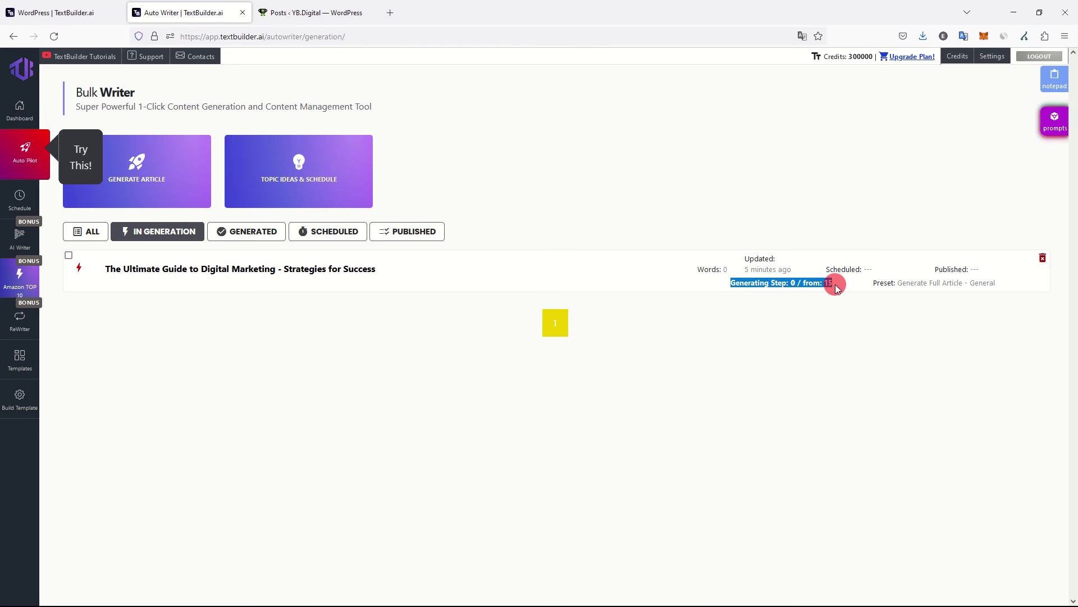
{"action": "left_click", "coordinate": [757, 266]}
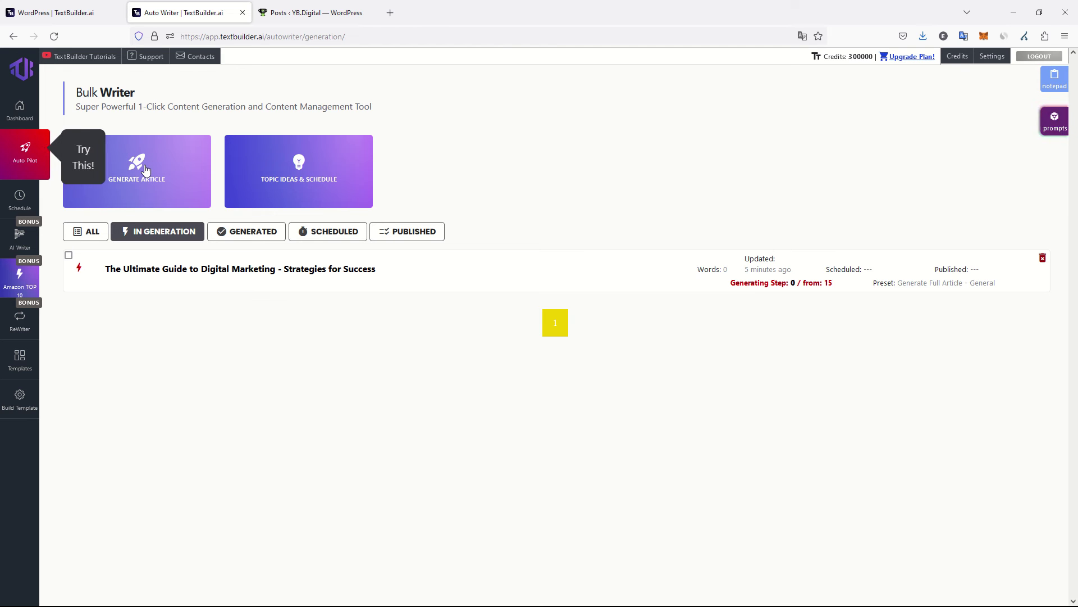
Start a new single article and look through its presets, Topic Ideas, Outline Ideas and URL Outlines tools.
{"action": "left_click", "coordinate": [149, 168]}
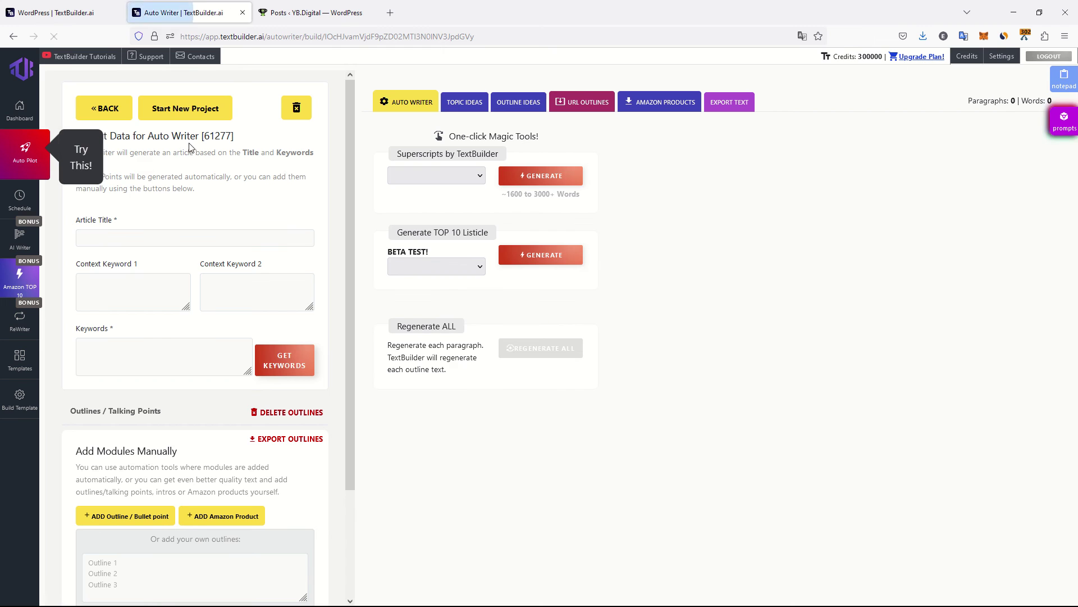
{"action": "left_click", "coordinate": [467, 172]}
{"action": "left_click", "coordinate": [468, 171]}
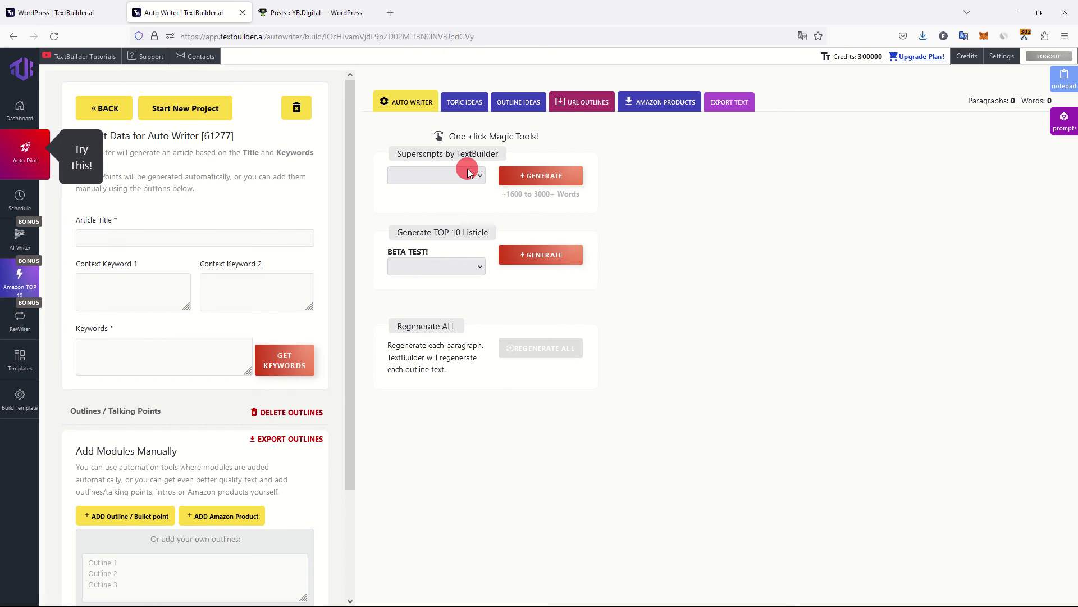
{"action": "left_click", "coordinate": [464, 102]}
{"action": "left_click", "coordinate": [528, 107]}
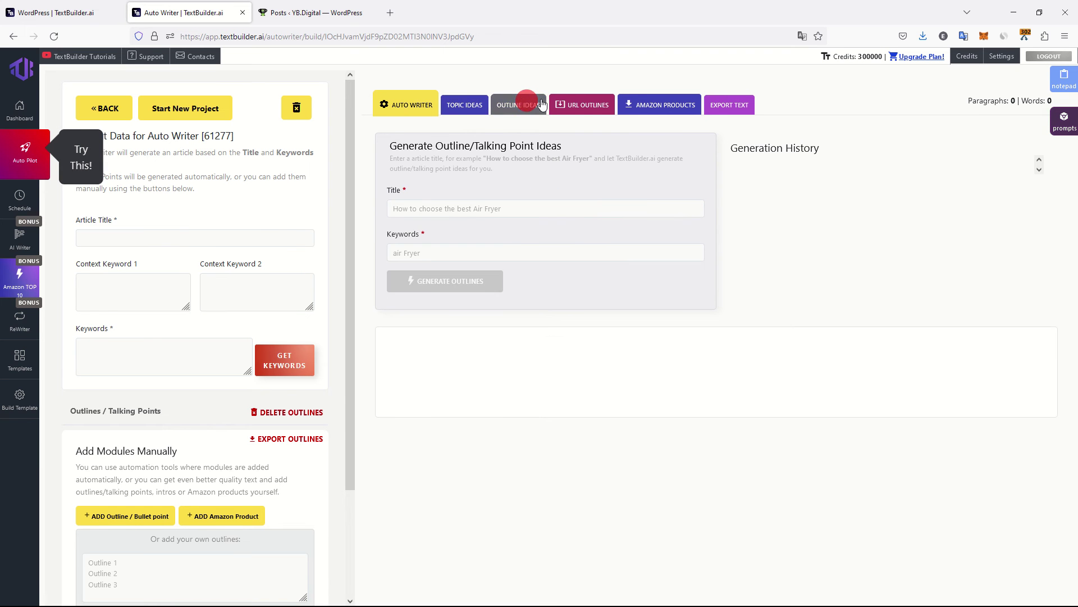
{"action": "left_click", "coordinate": [584, 105]}
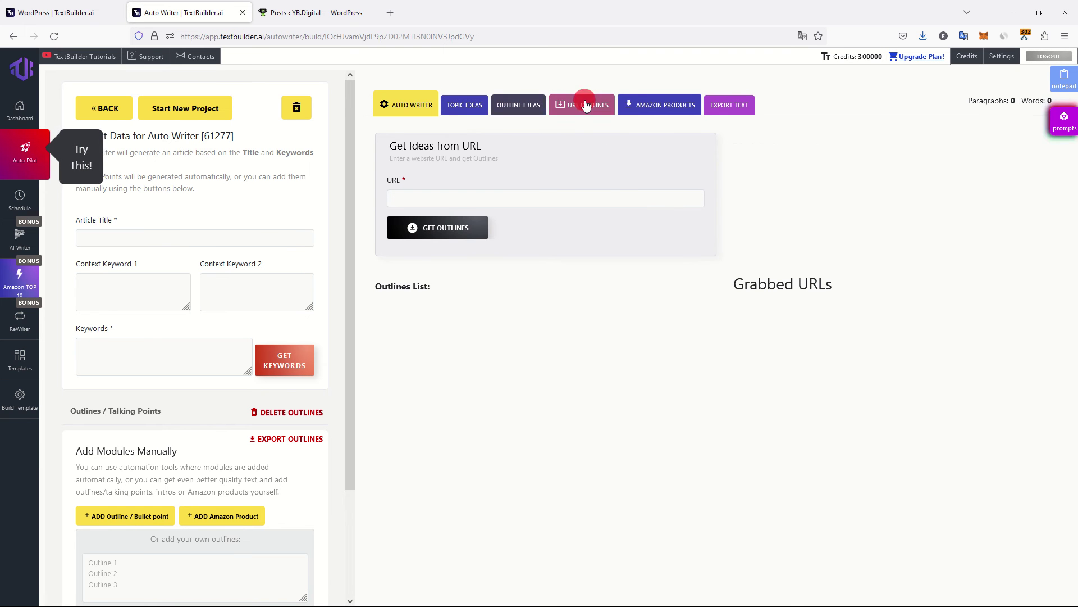
{"action": "left_click", "coordinate": [535, 113]}
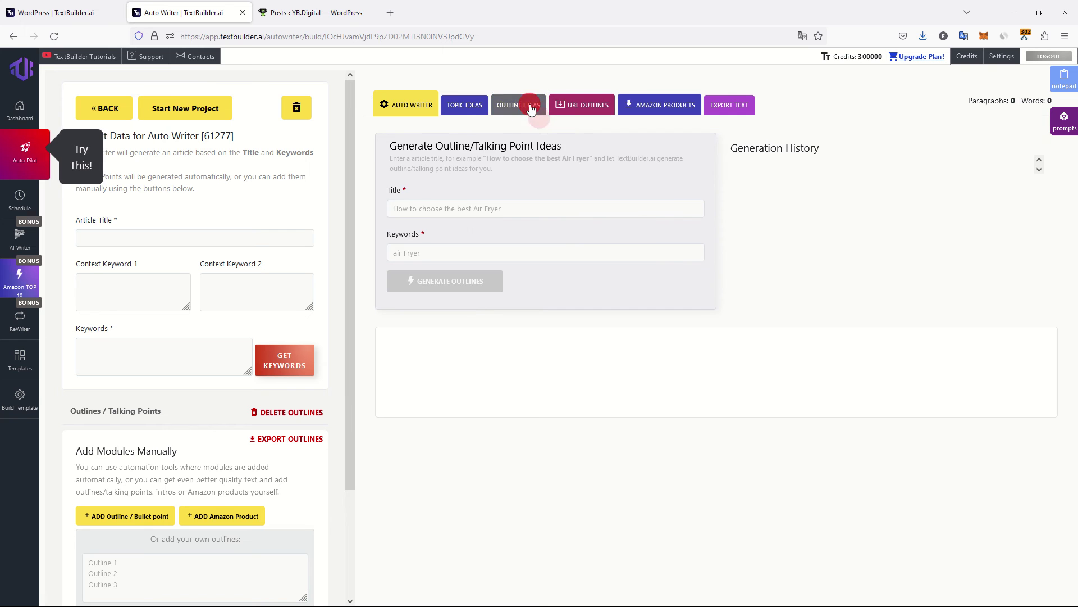
Check the Amazon Products search and Export Text options, then return to the Auto Pilot page.
{"action": "left_click", "coordinate": [466, 102]}
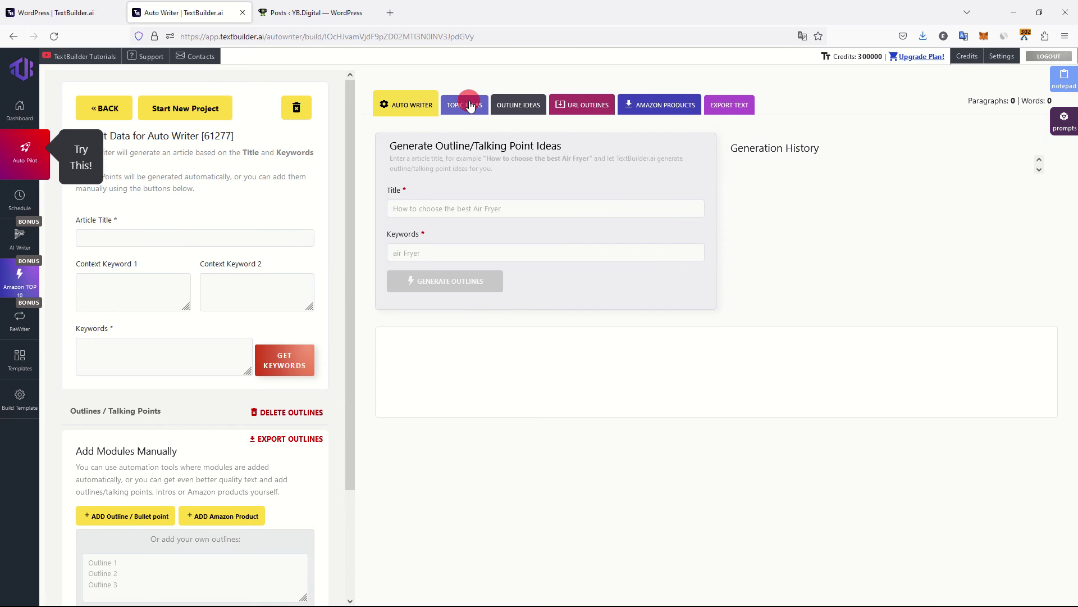
{"action": "left_click", "coordinate": [674, 105]}
{"action": "left_click", "coordinate": [531, 175]}
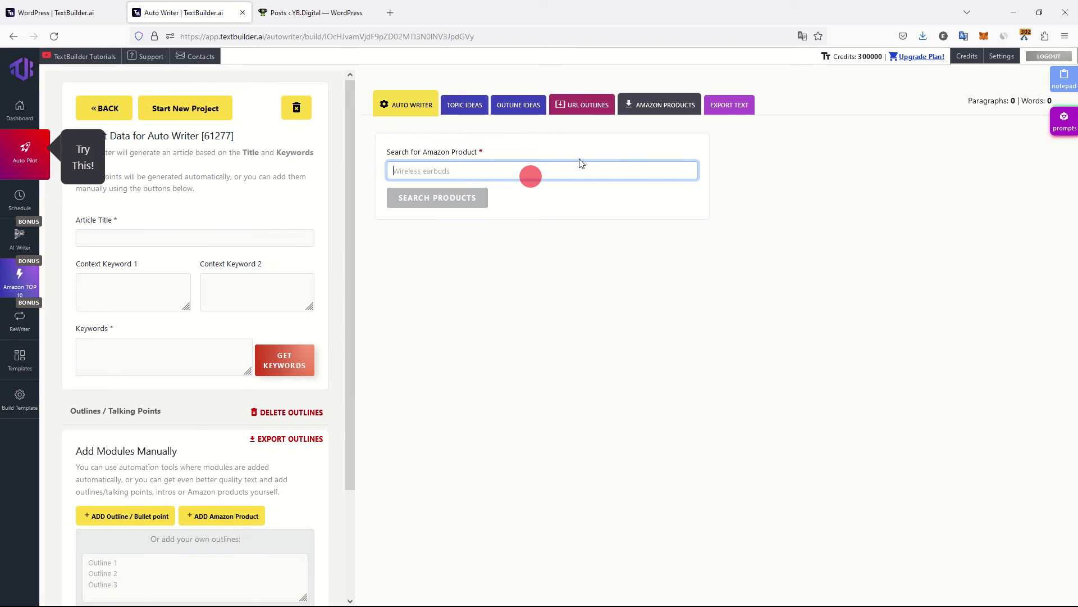
{"action": "left_click", "coordinate": [734, 112]}
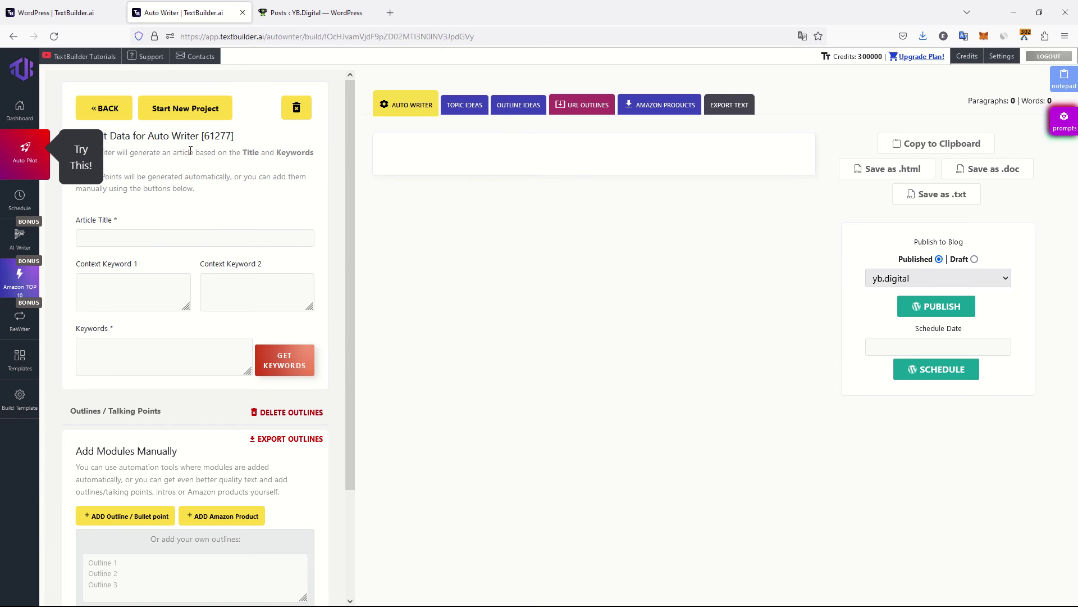
{"action": "left_click", "coordinate": [73, 149]}
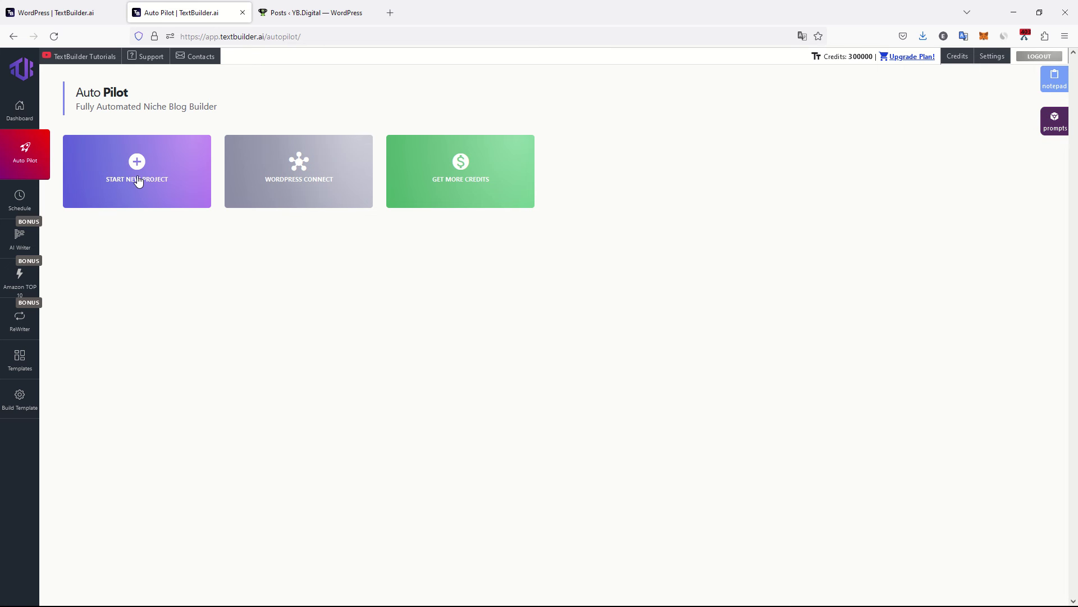
Check the connected yb.digital WordPress settings, then begin a new Auto Pilot project.
{"action": "left_click", "coordinate": [334, 172]}
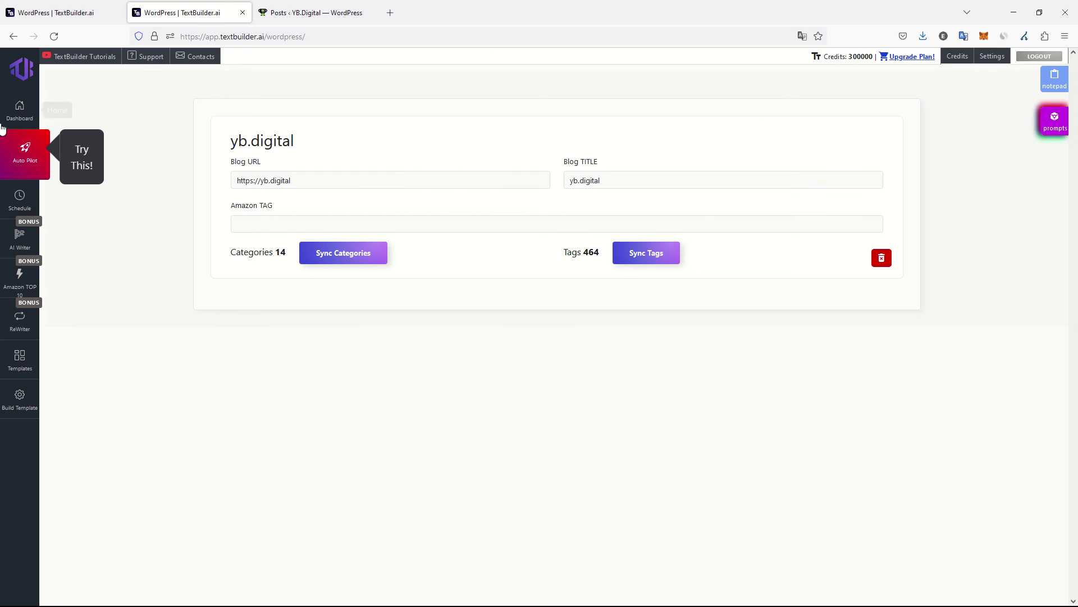
{"action": "left_click", "coordinate": [4, 160]}
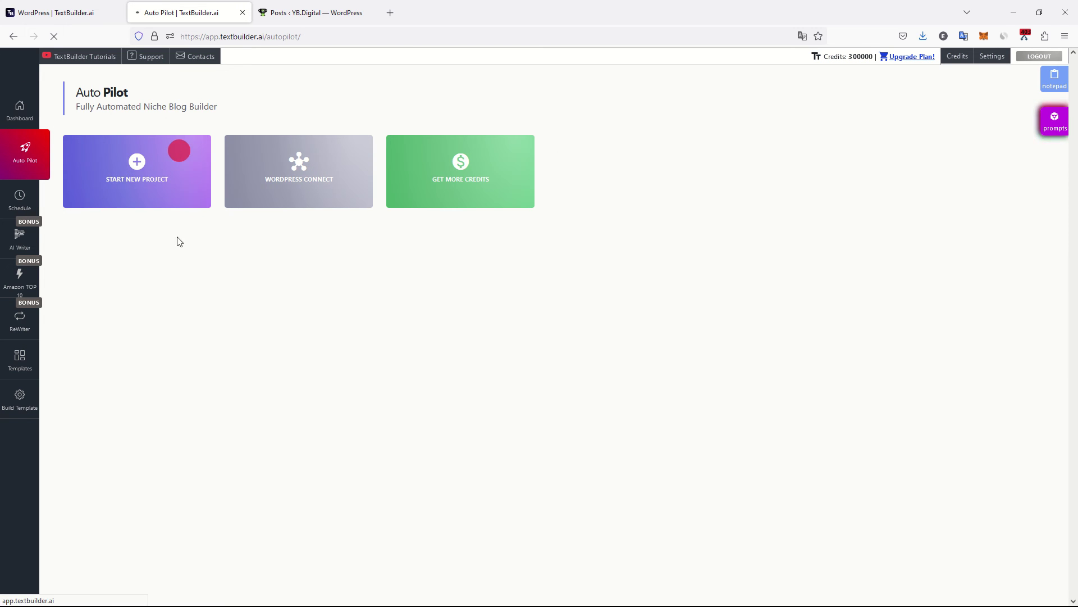
{"action": "left_click", "coordinate": [199, 178]}
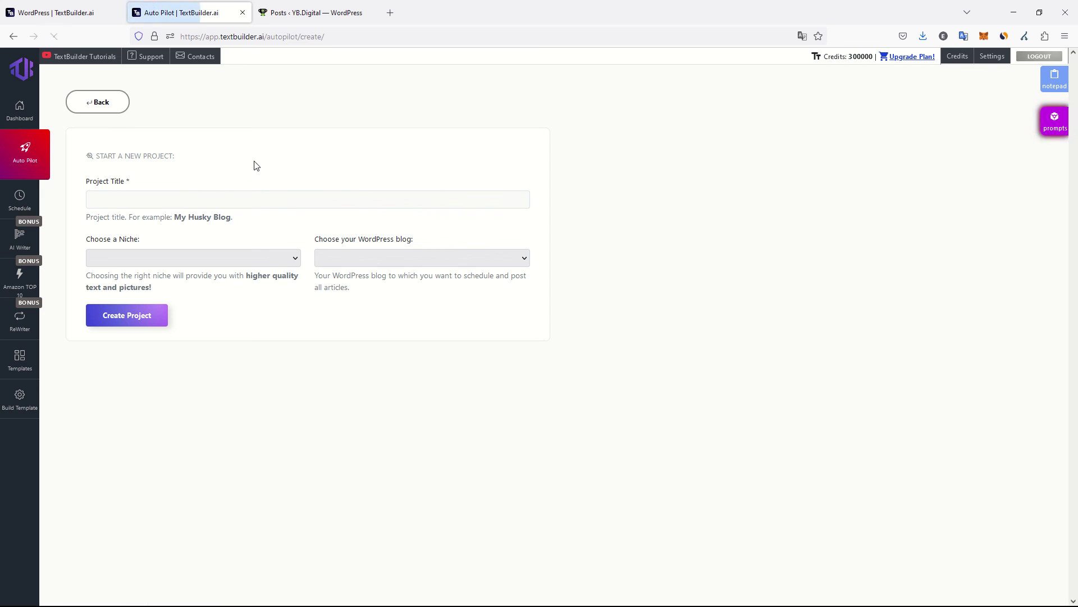
Enter 'Digital Marketing Staff Recruitement' as the project title.
{"action": "left_click", "coordinate": [170, 199]}
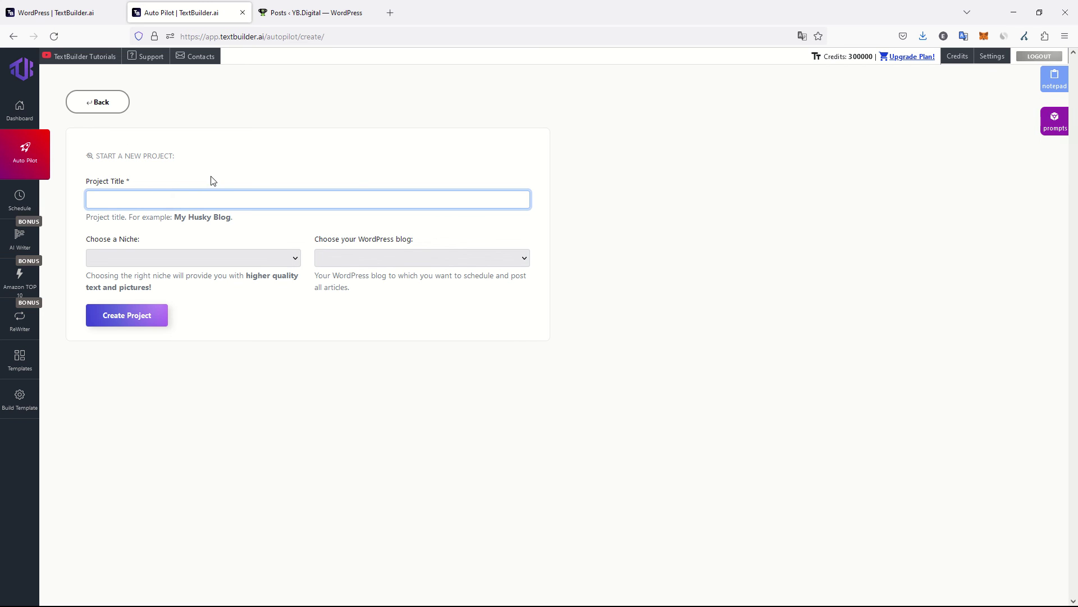
{"action": "left_click", "coordinate": [205, 197]}
{"action": "type", "text": "Digital Marketing"}
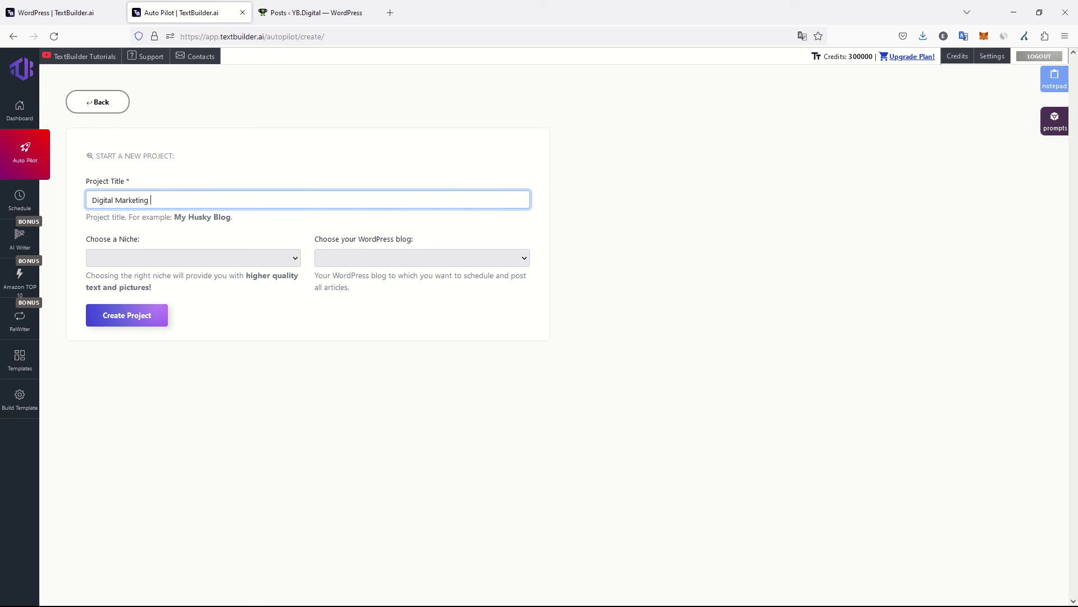
{"action": "type", "text": "Staff Recruitement"}
Choose the Entrepreneurship and business niche and the yb.digital blog, then create the project.
{"action": "left_click", "coordinate": [180, 253]}
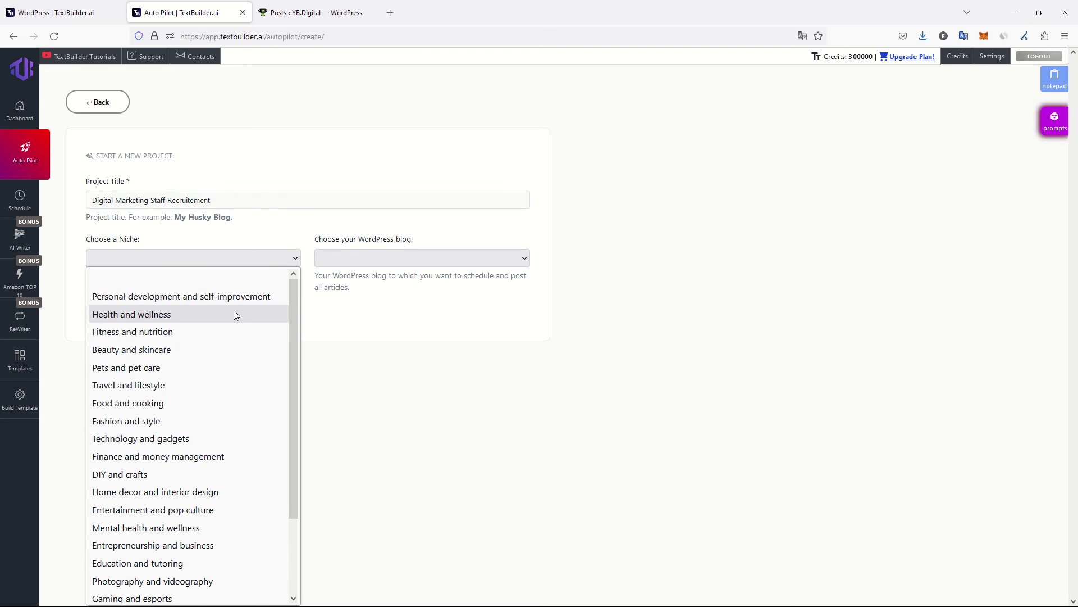
{"action": "scroll", "coordinate": [234, 312], "scroll_direction": "down", "scroll_amount": 3}
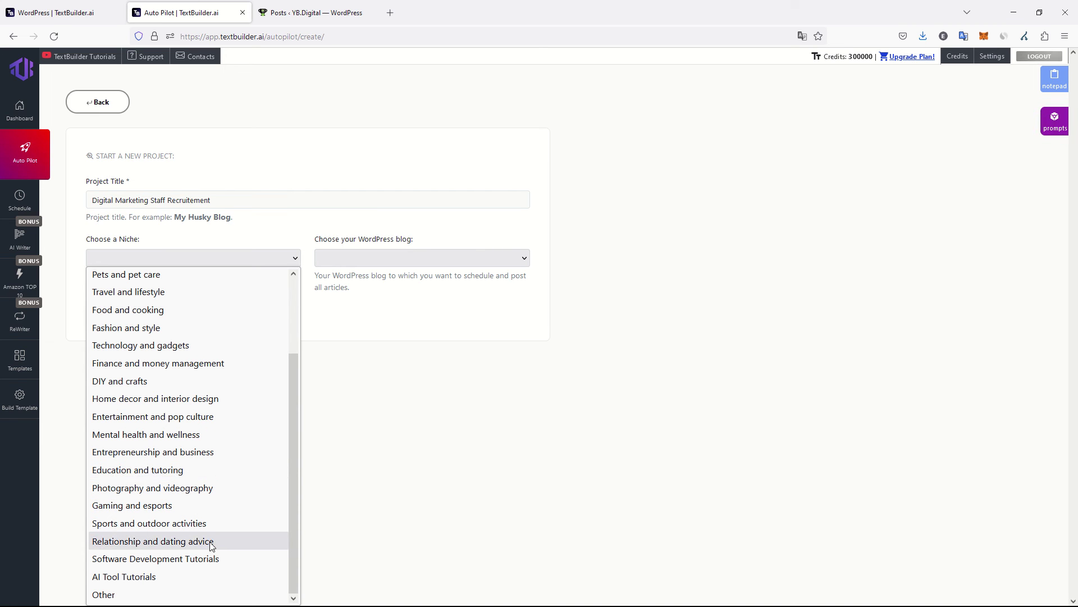
{"action": "scroll", "coordinate": [206, 539], "scroll_direction": "up", "scroll_amount": 2}
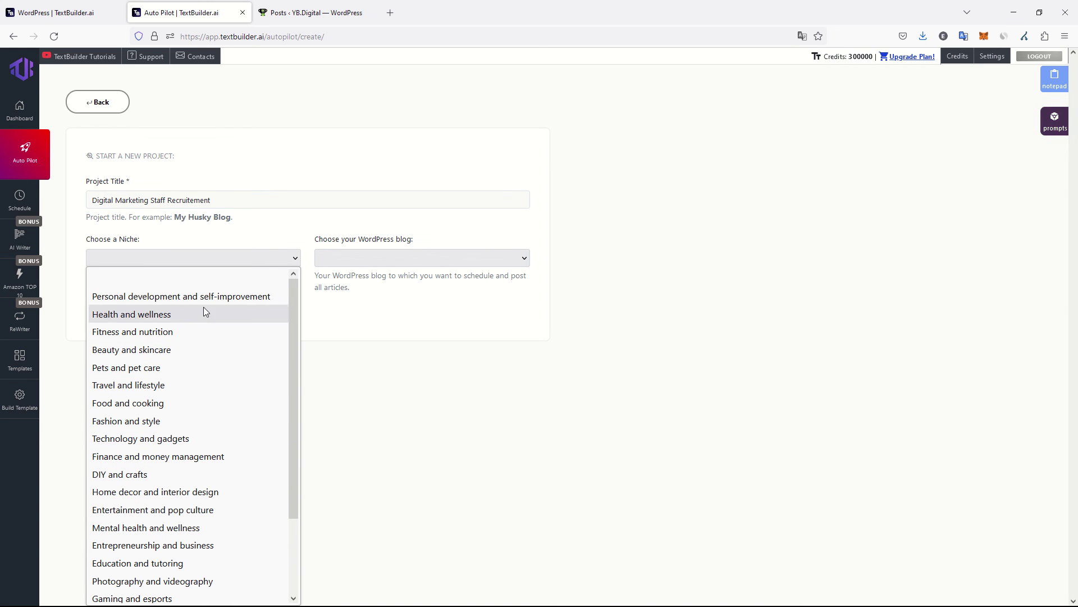
{"action": "scroll", "coordinate": [197, 360], "scroll_direction": "down", "scroll_amount": 2}
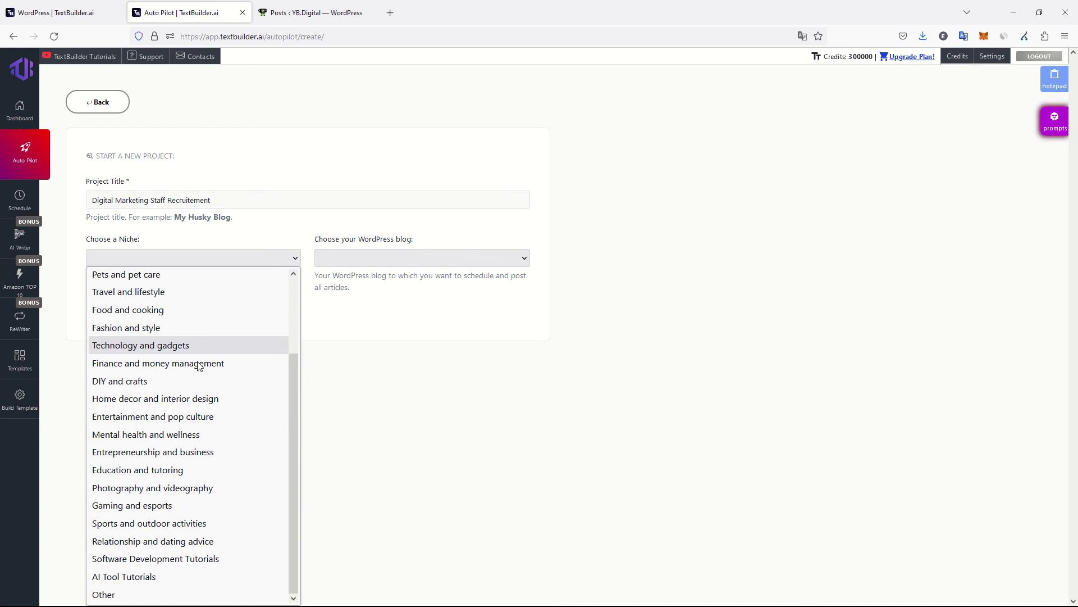
{"action": "left_click", "coordinate": [213, 453]}
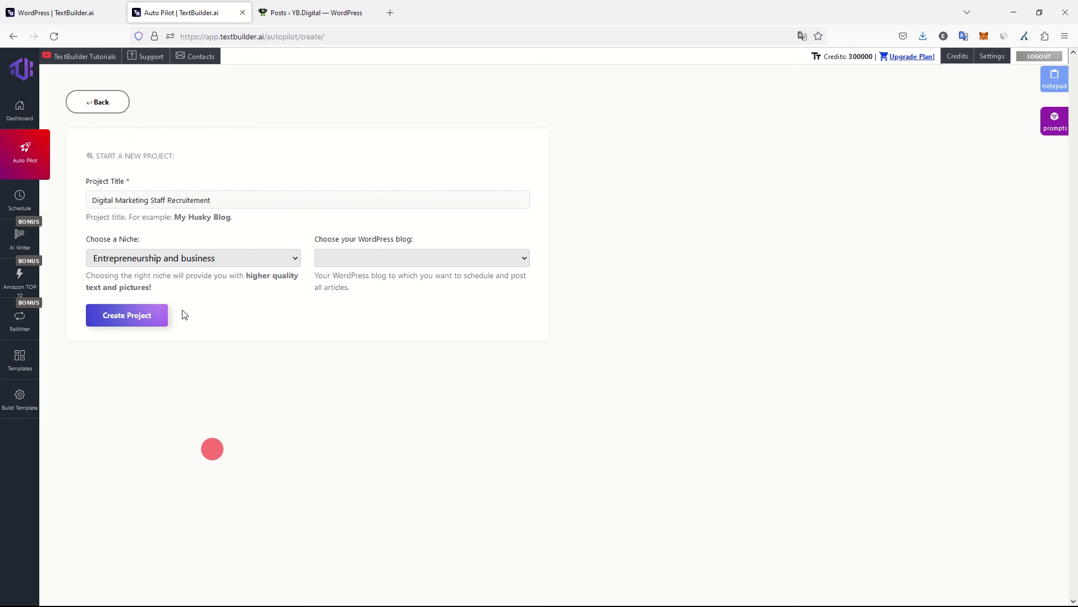
{"action": "left_click", "coordinate": [408, 256]}
{"action": "left_click", "coordinate": [370, 293]}
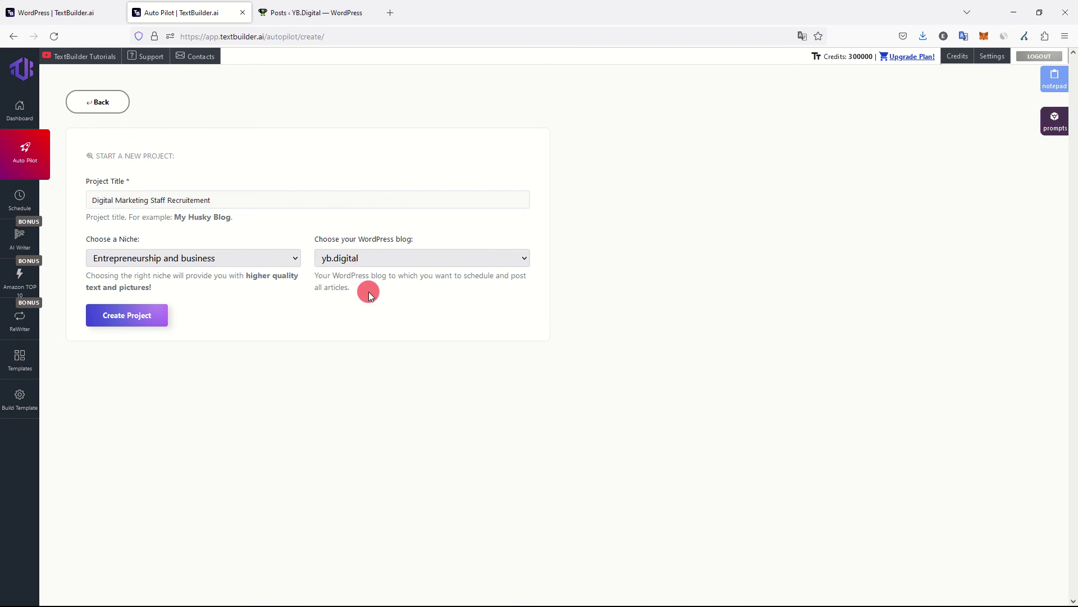
{"action": "left_click", "coordinate": [125, 316]}
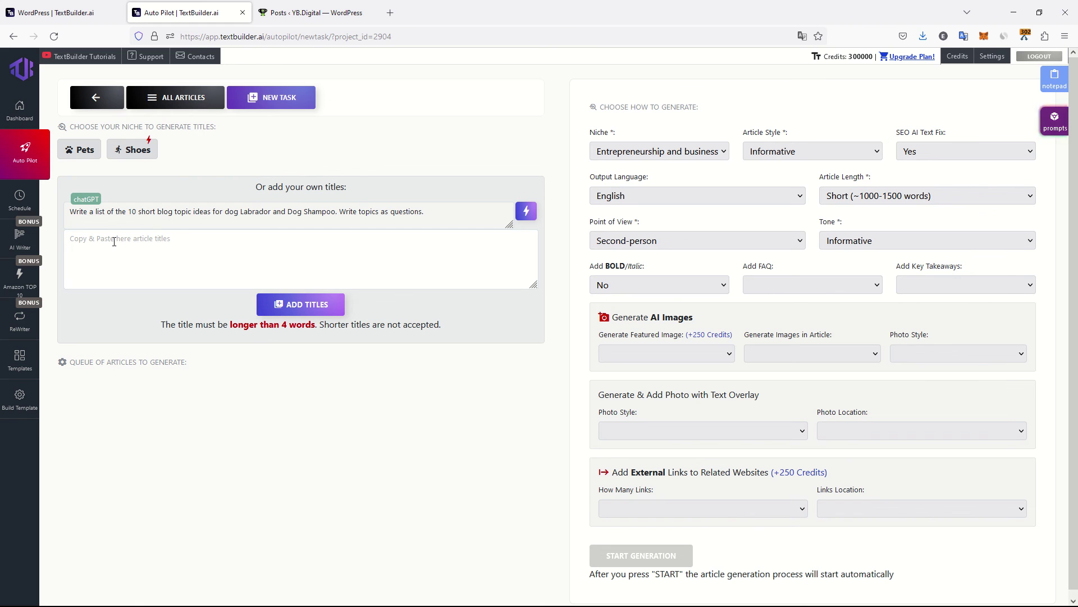
Replace the prompt's dog shampoo topic with 'about available welders in French speaking area'.
{"action": "left_click", "coordinate": [280, 259]}
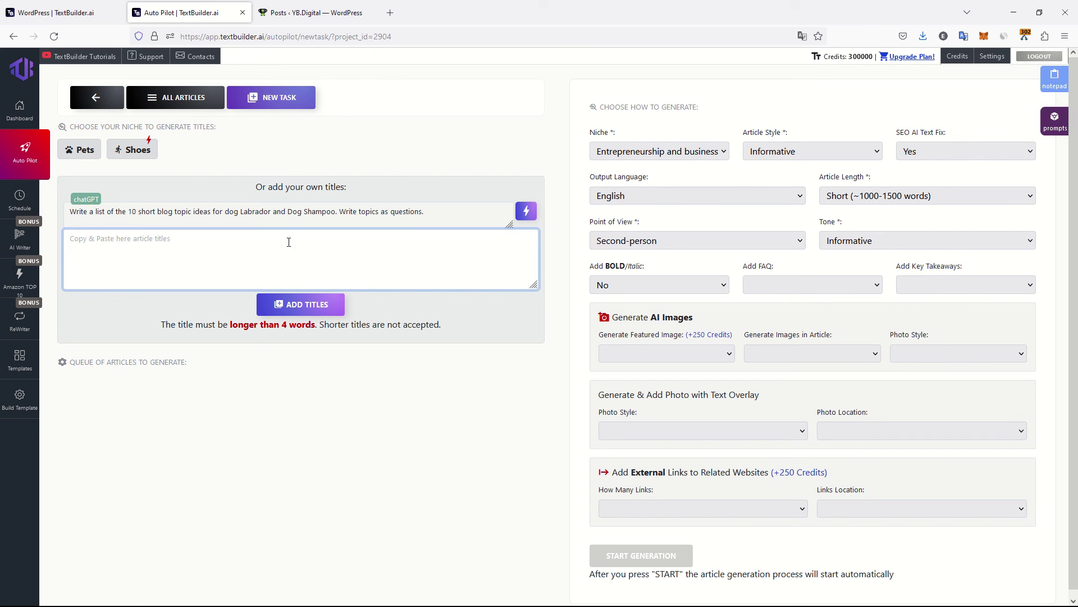
{"action": "left_click", "coordinate": [289, 242]}
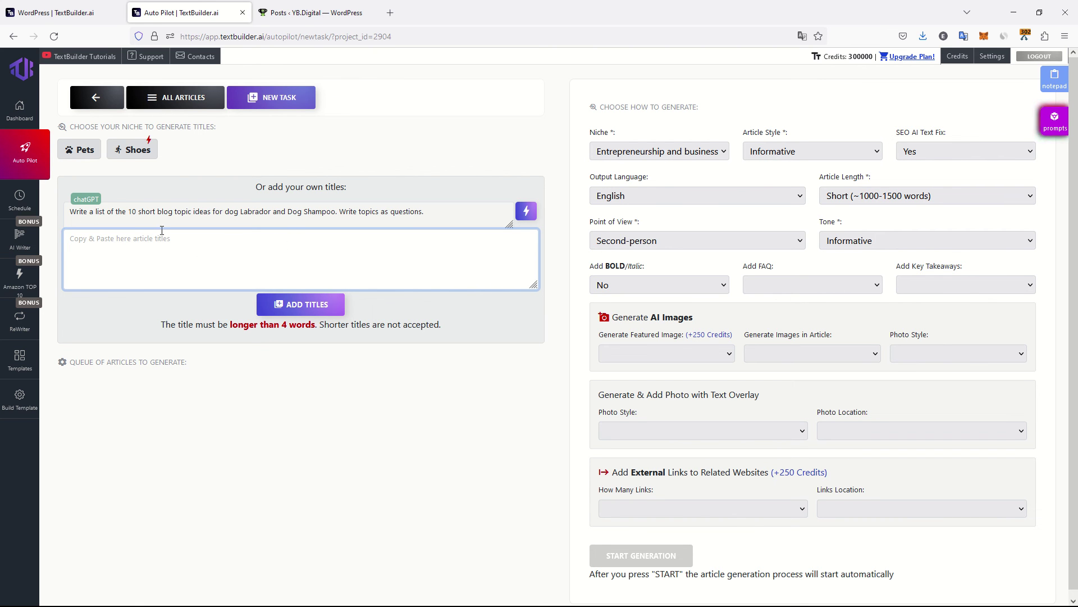
{"action": "left_click_drag", "start_coordinate": [302, 211], "coordinate": [127, 211]}
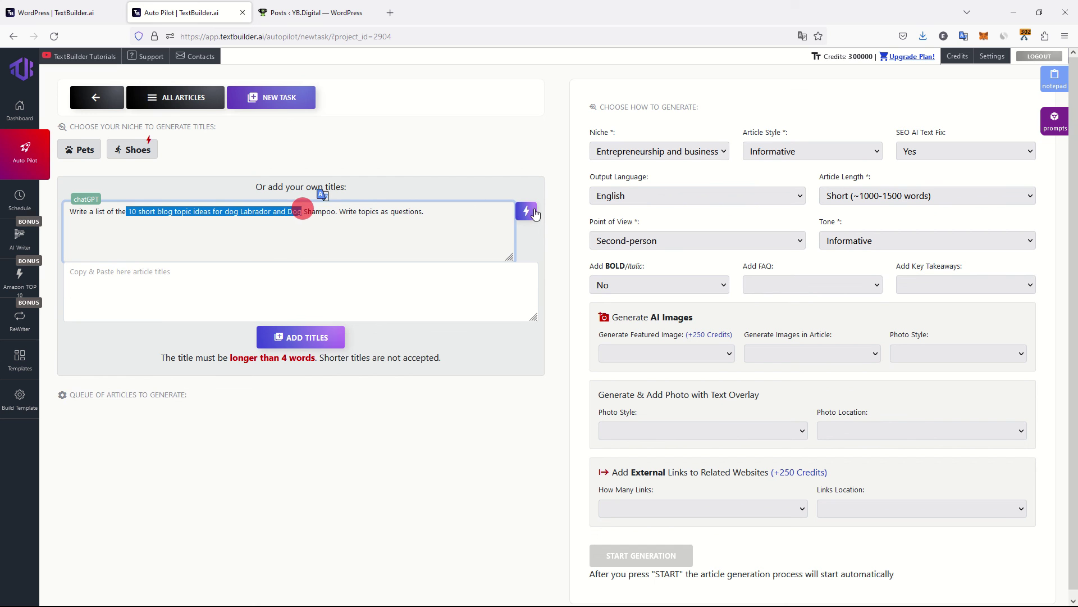
{"action": "left_click", "coordinate": [464, 211]}
{"action": "double_click", "coordinate": [214, 211]}
{"action": "type", "text": "s"}
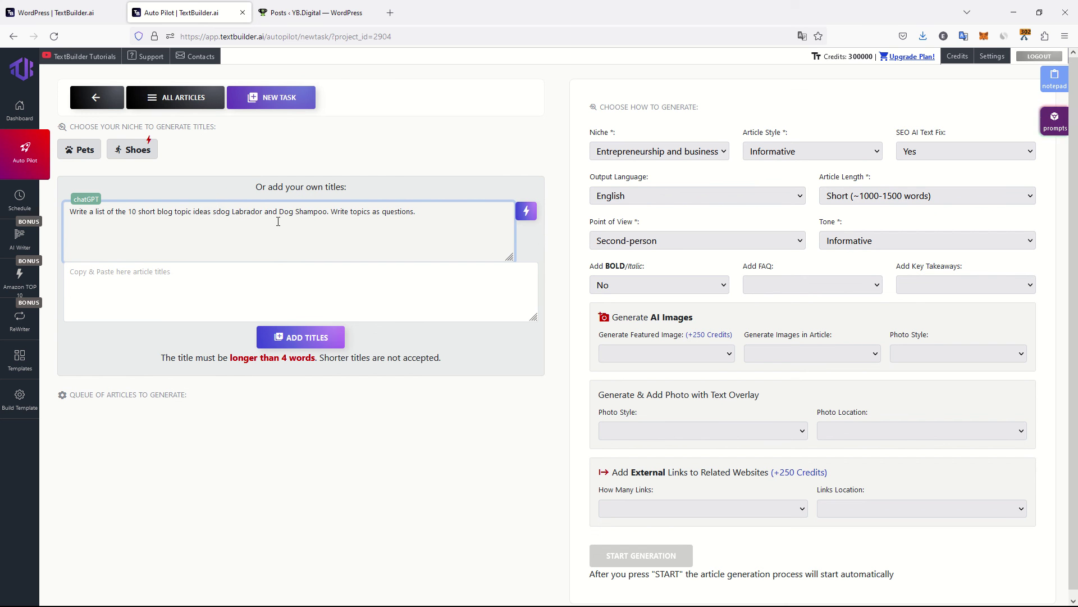
{"action": "key", "text": "BackSpace"}
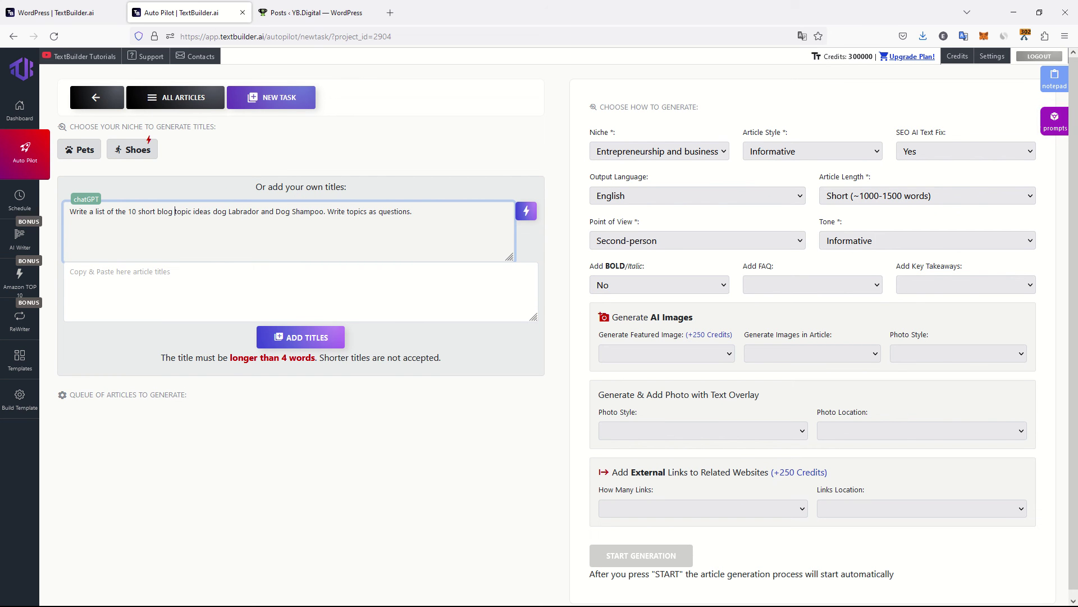
{"action": "key", "text": "ctrl+shift+Right"}
{"action": "key", "text": "ctrl+shift+Right"}
{"action": "key", "text": "ctrl+shift+Right"}
{"action": "key", "text": "ctrl+shift+Right"}
{"action": "key", "text": "ctrl+shift+Right"}
{"action": "key", "text": "ctrl+shift+Right"}
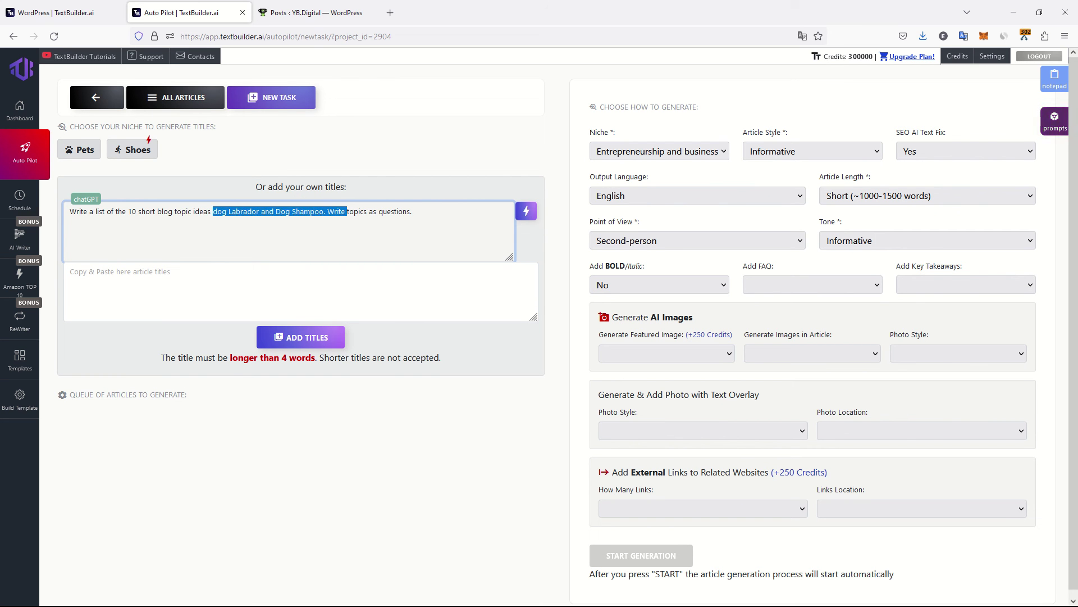
{"action": "key", "text": "ctrl+shift+Left"}
{"action": "key", "text": "ctrl+shift+Left"}
{"action": "key", "text": "ctrl+shift+Left"}
{"action": "key", "text": "ctrl+shift+Right"}
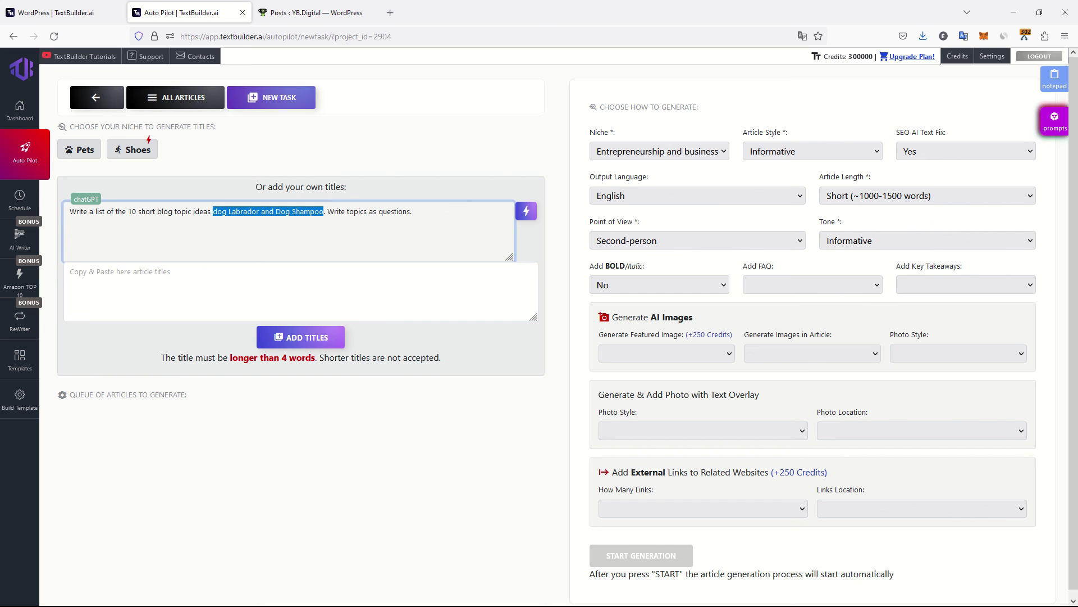
{"action": "type", "text": "about "}
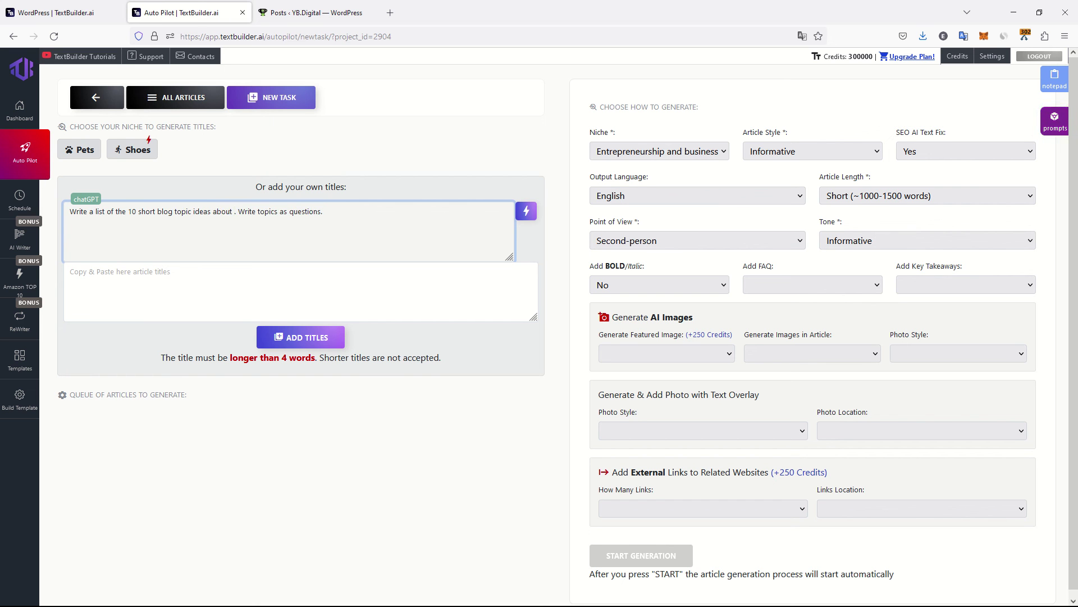
{"action": "type", "text": "availab"}
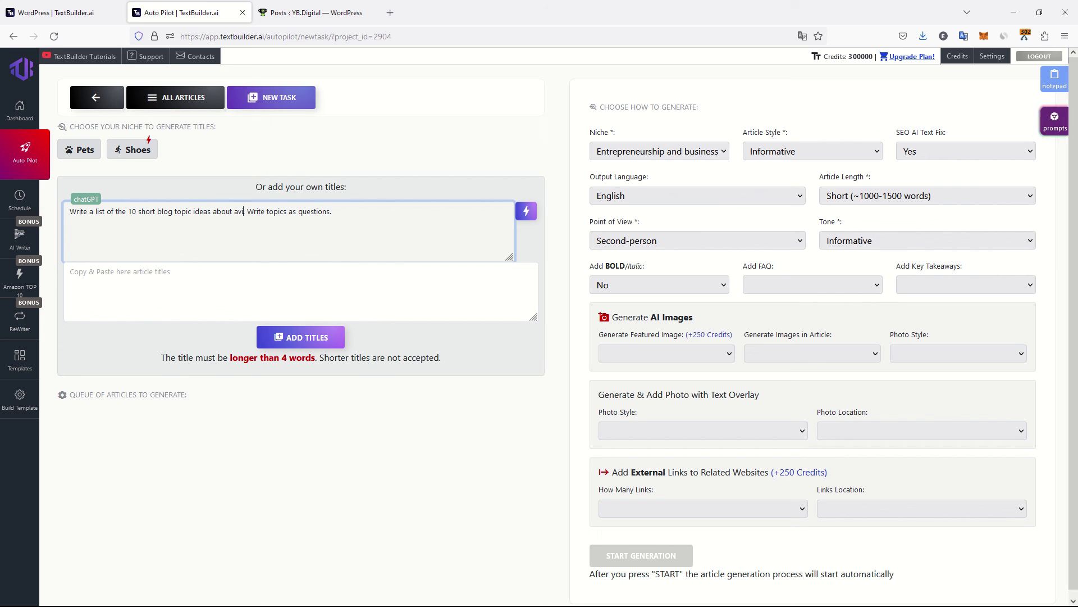
{"action": "type", "text": "le "}
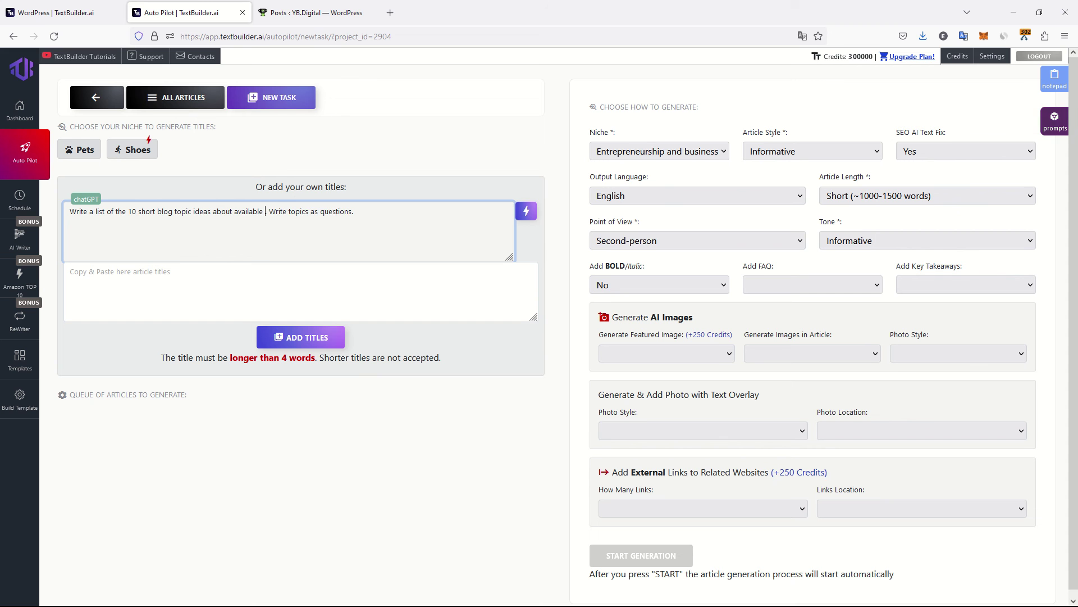
{"action": "type", "text": "welders "}
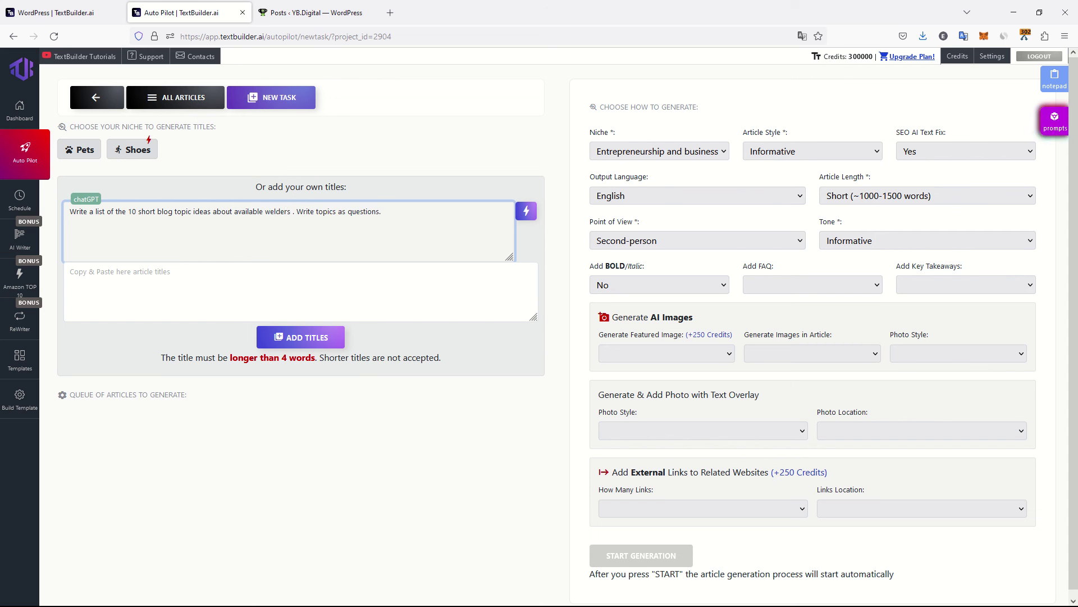
{"action": "type", "text": "in "}
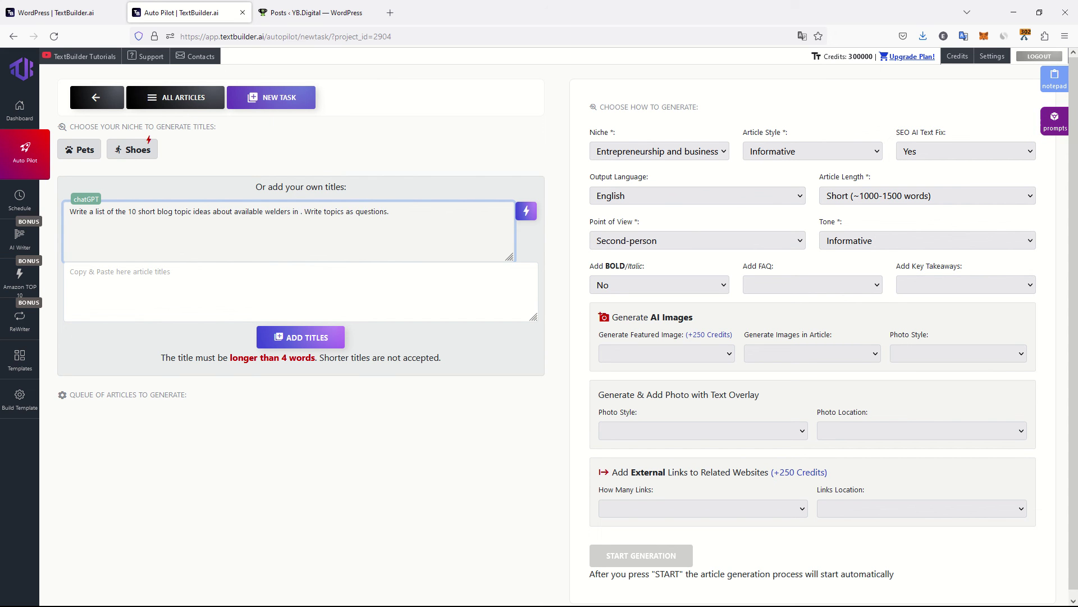
{"action": "type", "text": "French s"}
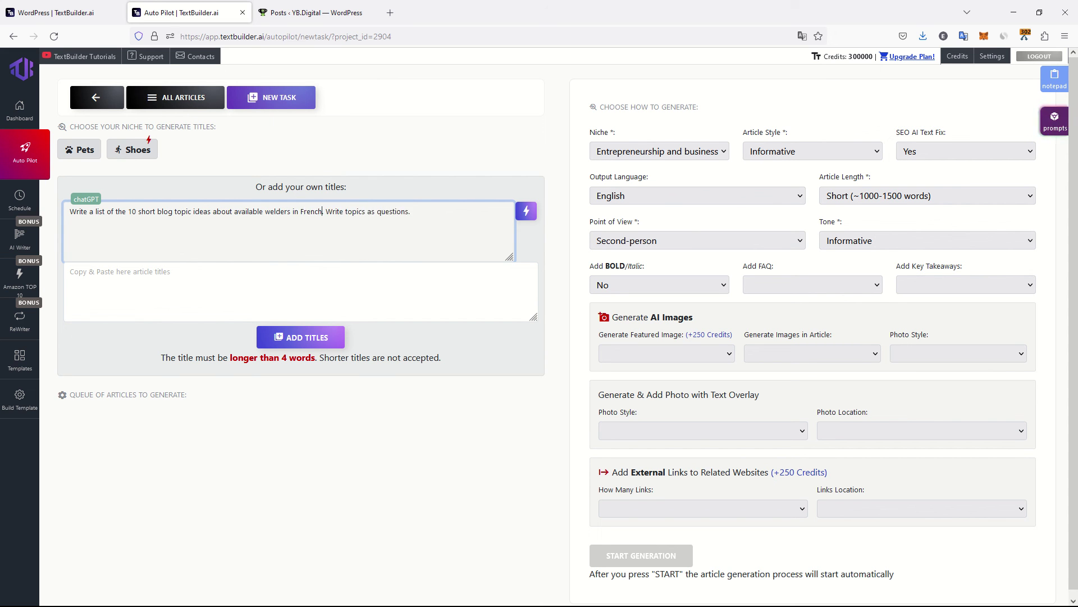
{"action": "type", "text": "peaking"}
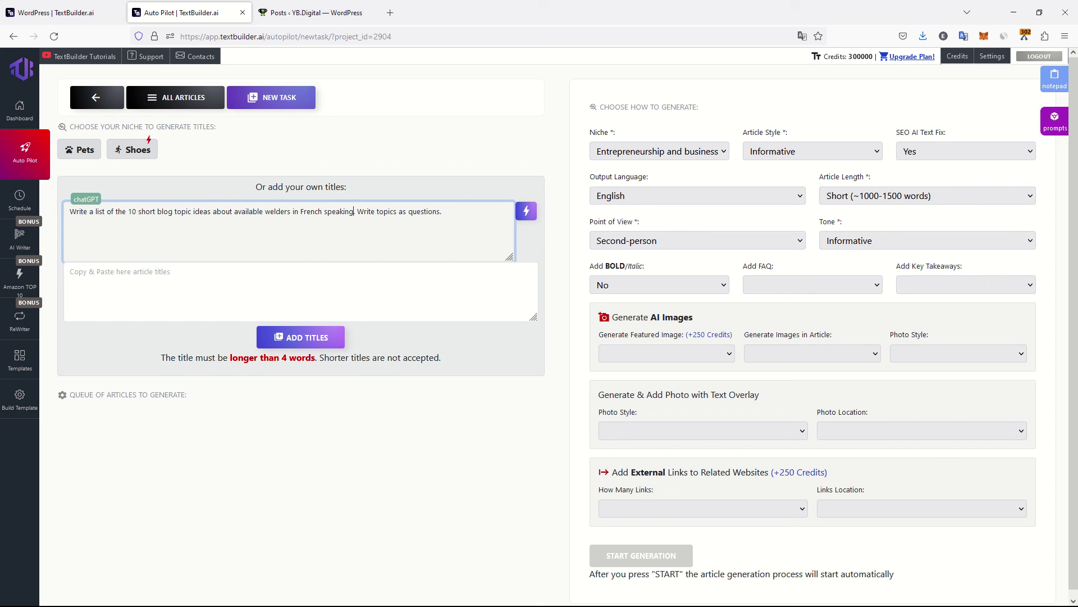
{"action": "type", "text": " area"}
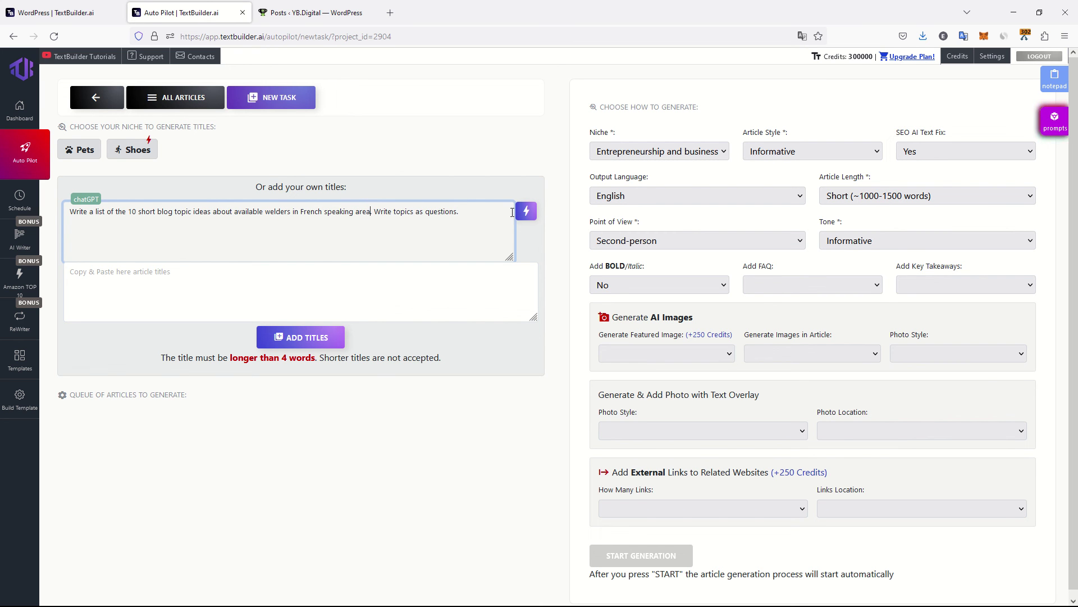
Set the output language to French and generate titles from the ChatGPT prompt.
{"action": "left_click", "coordinate": [628, 201]}
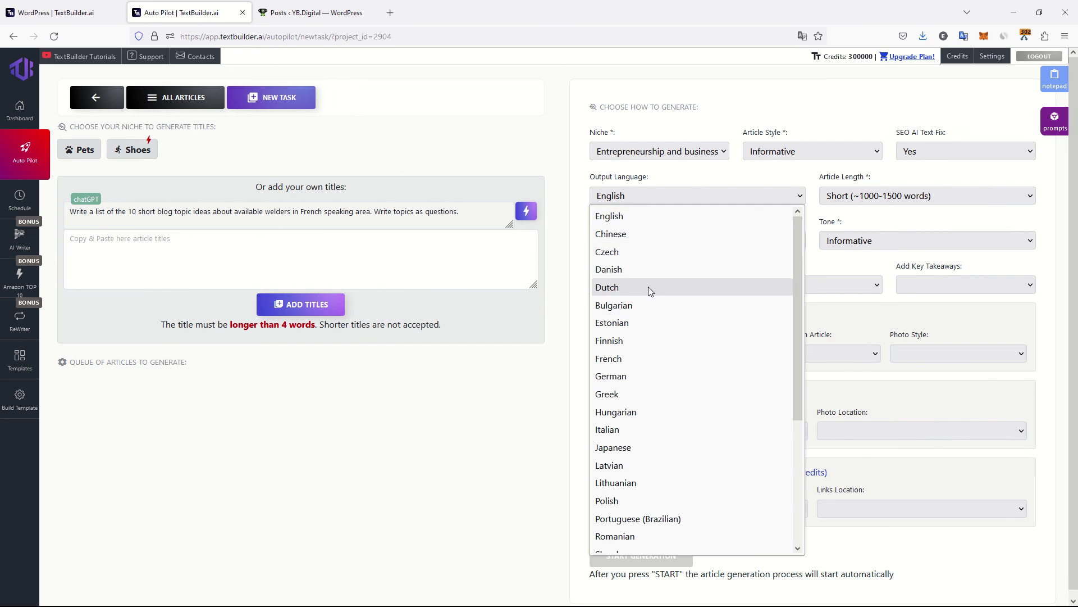
{"action": "left_click", "coordinate": [627, 360]}
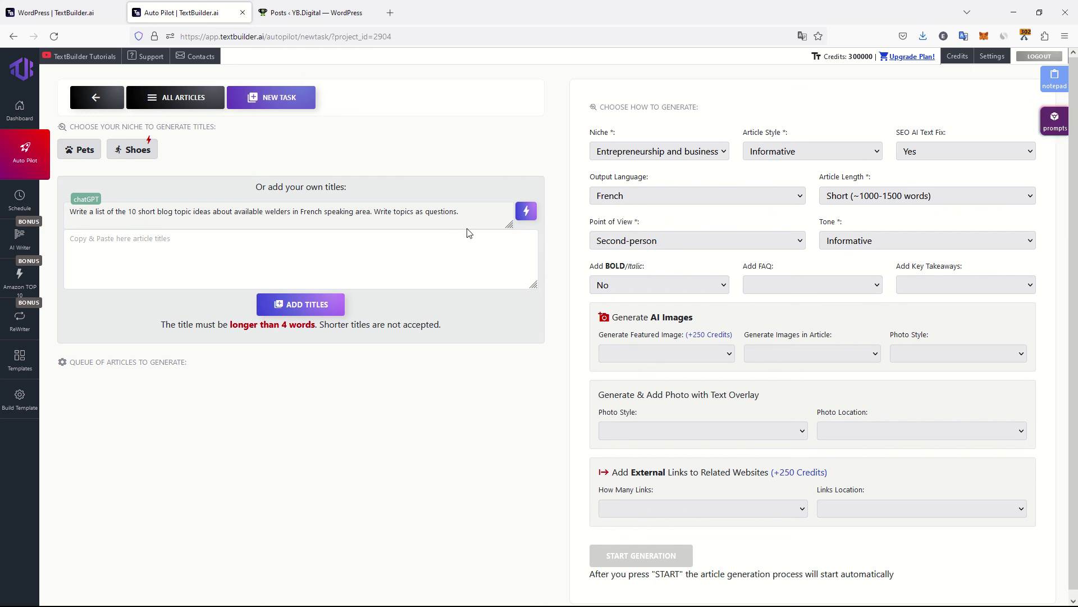
{"action": "left_click", "coordinate": [152, 254]}
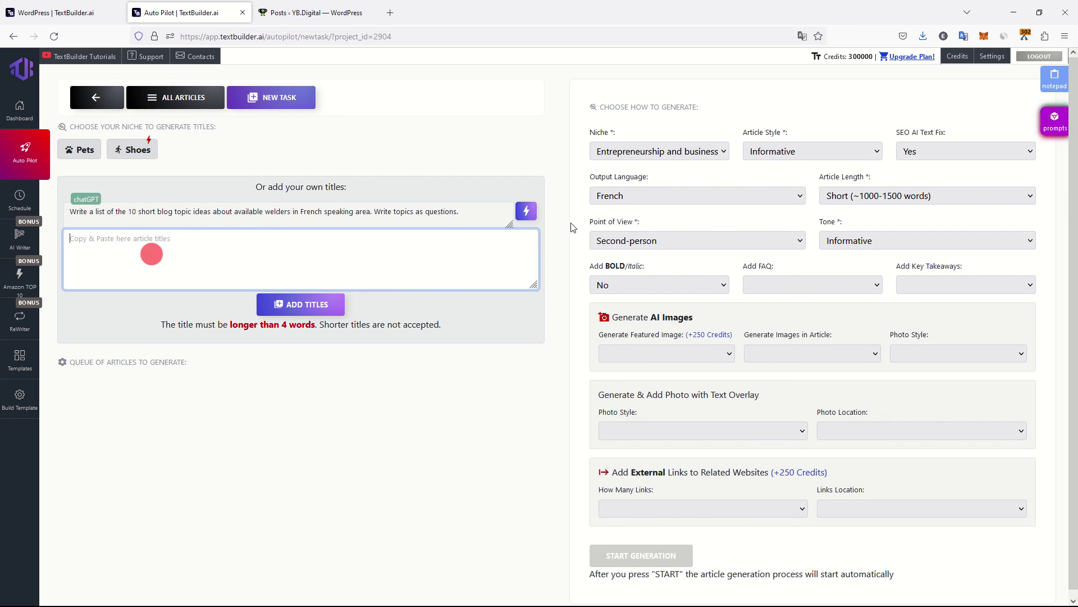
{"action": "left_click", "coordinate": [526, 210]}
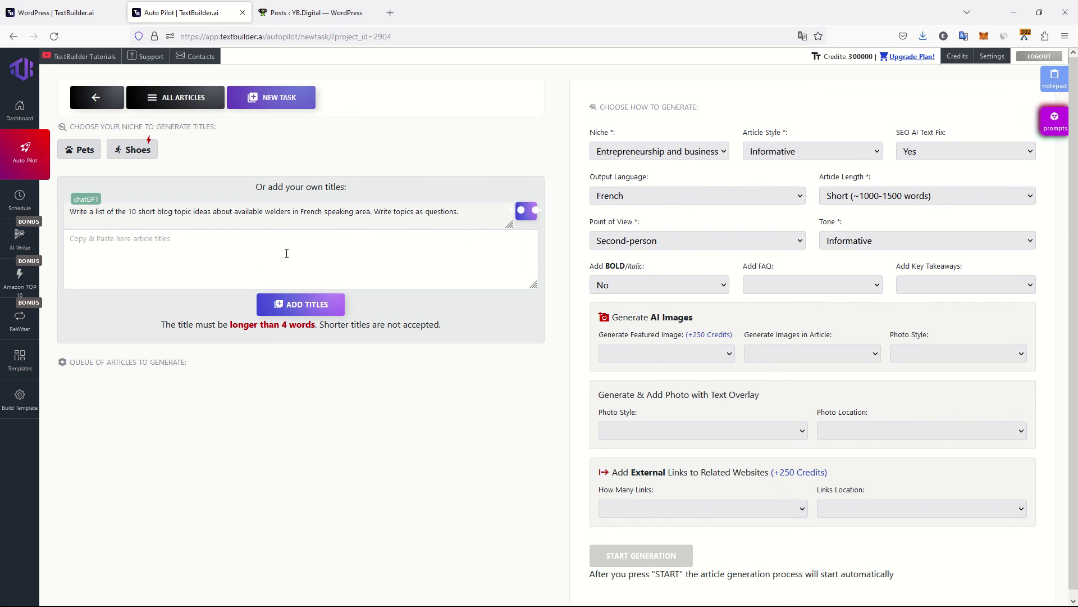
Review the ten generated French welder titles, leaving the AI image photo style unchanged.
{"action": "left_click", "coordinate": [234, 263]}
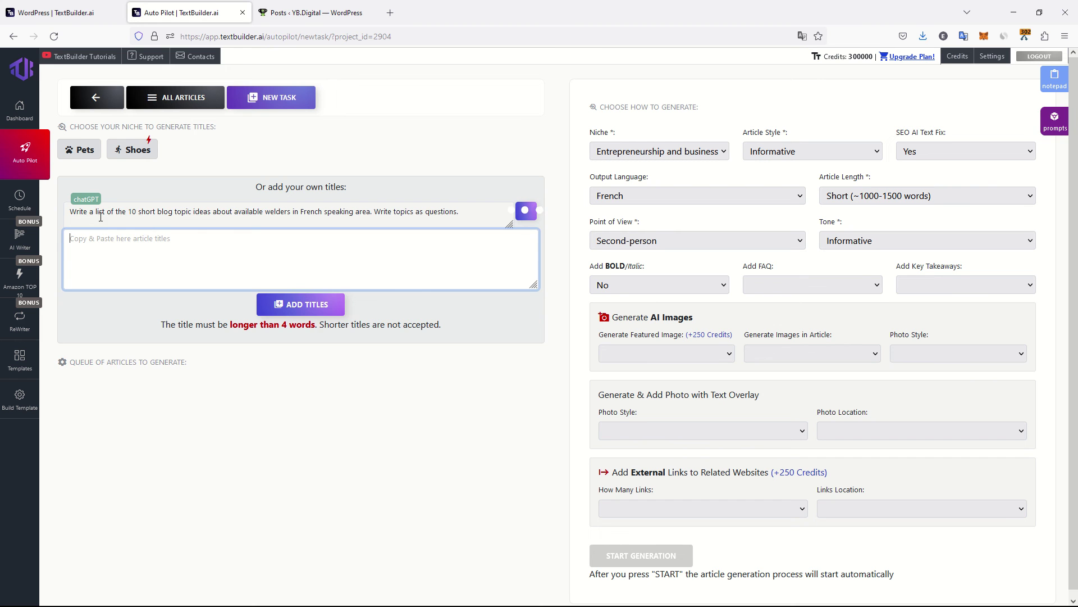
{"action": "left_click_drag", "start_coordinate": [70, 211], "coordinate": [265, 212]}
{"action": "left_click", "coordinate": [456, 170]}
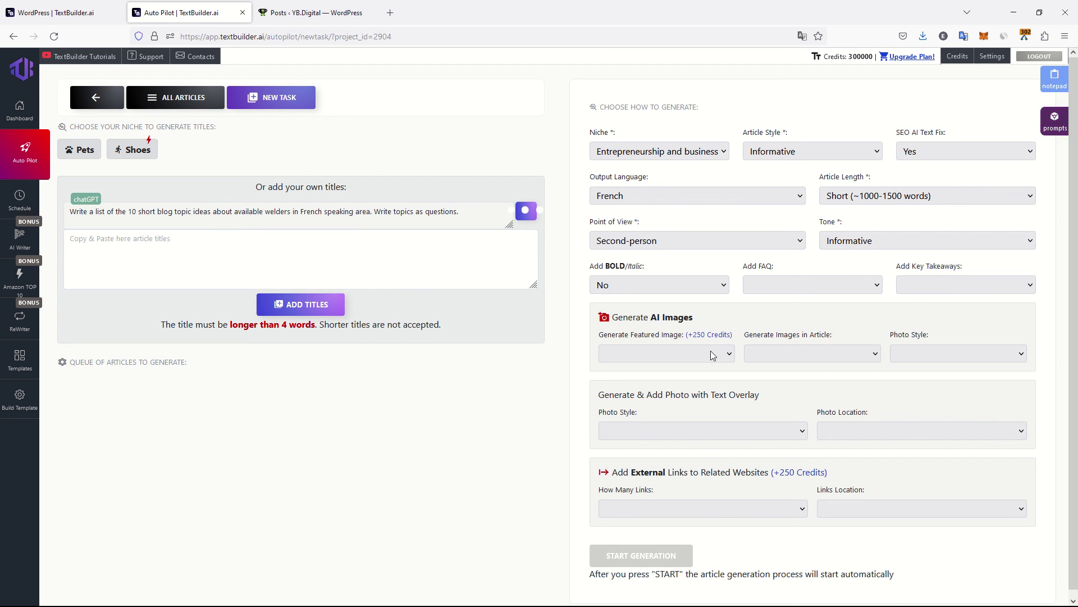
{"action": "left_click", "coordinate": [959, 352]}
{"action": "left_click", "coordinate": [959, 352]}
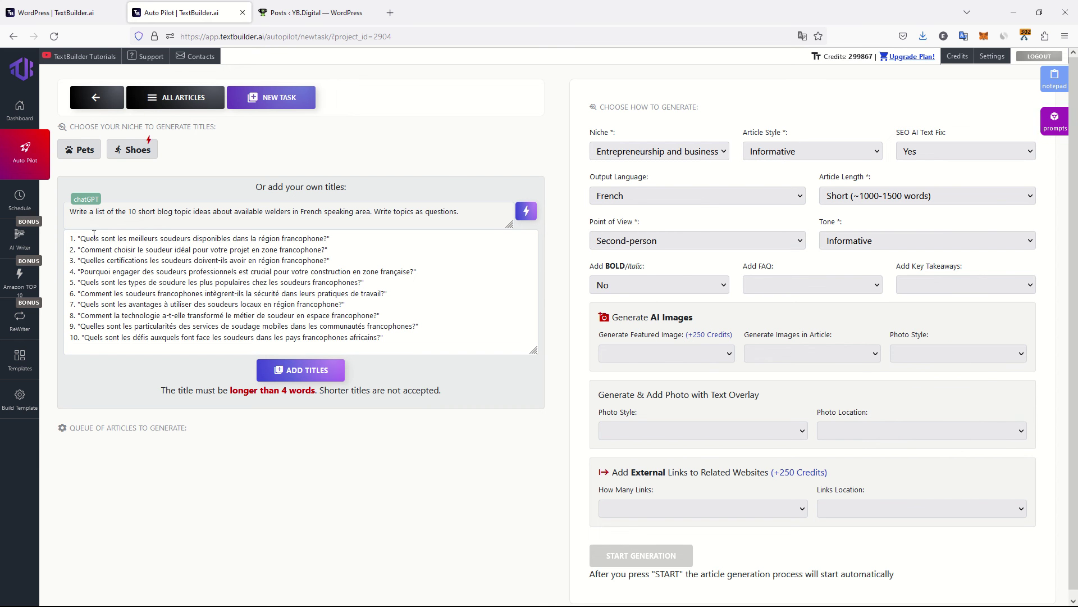
{"action": "left_click_drag", "start_coordinate": [95, 238], "coordinate": [377, 325]}
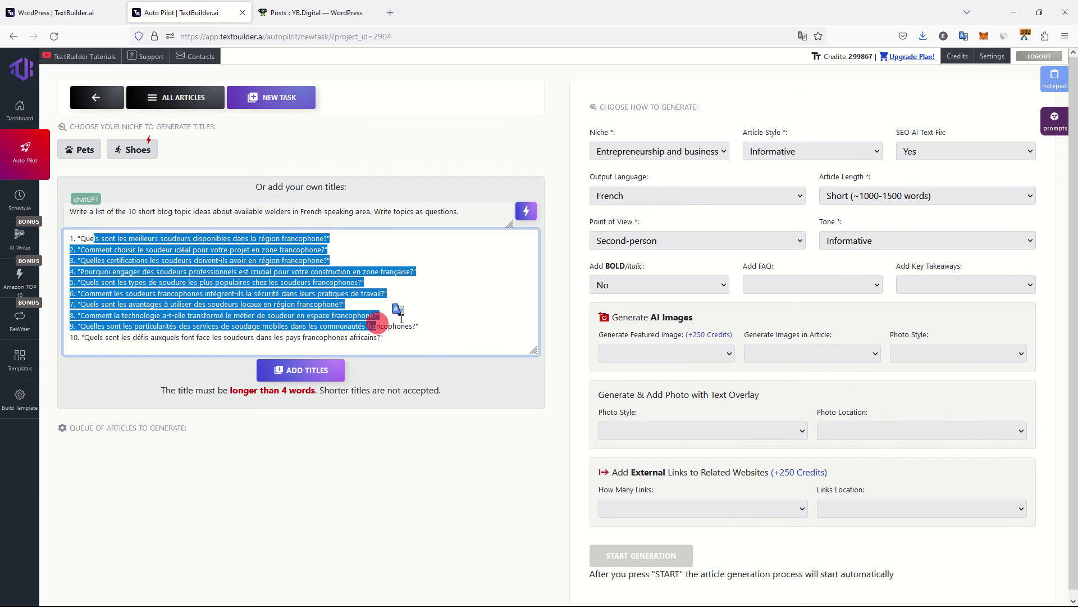
{"action": "left_click", "coordinate": [402, 318]}
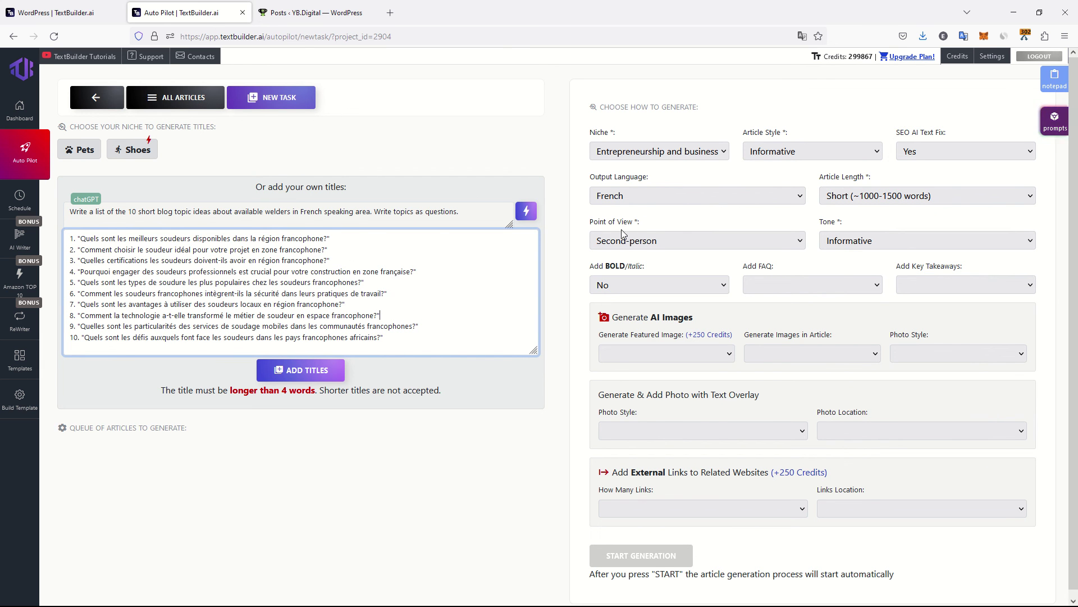
{"action": "left_click", "coordinate": [848, 196]}
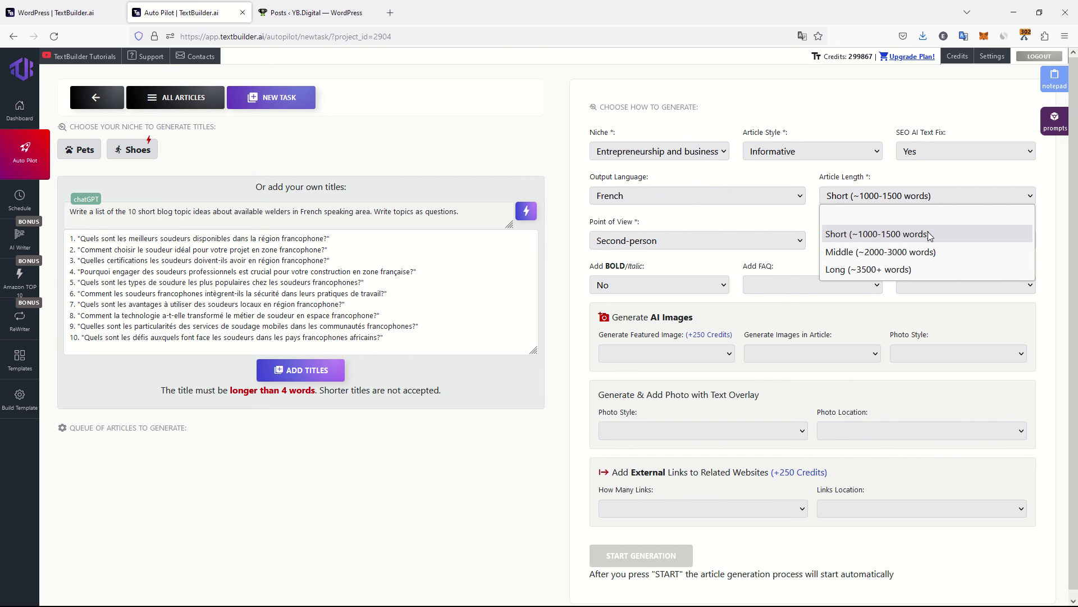
{"action": "left_click", "coordinate": [646, 237]}
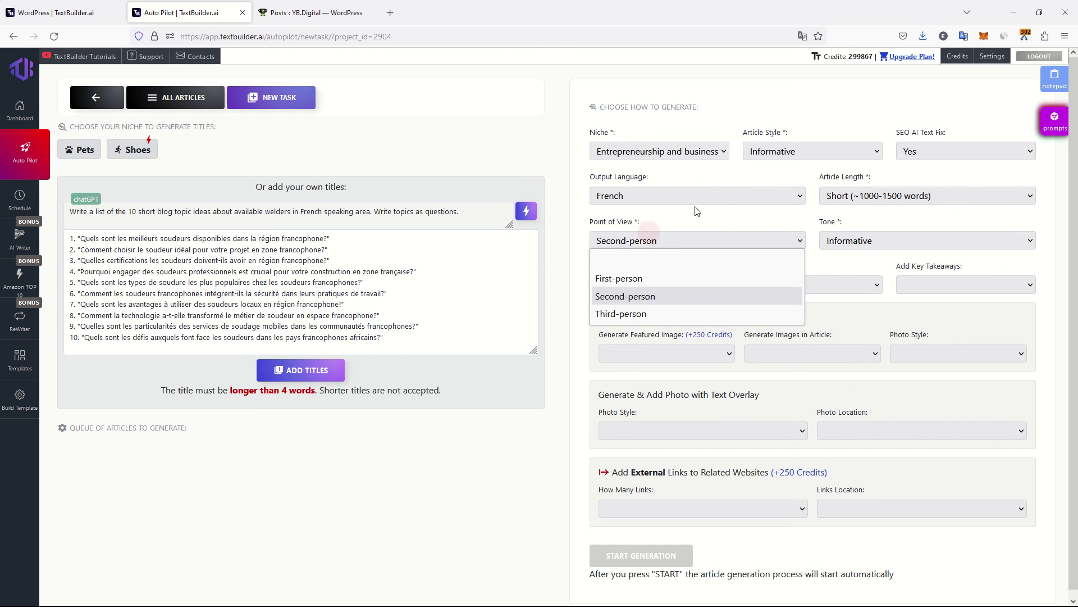
{"action": "left_click", "coordinate": [832, 241]}
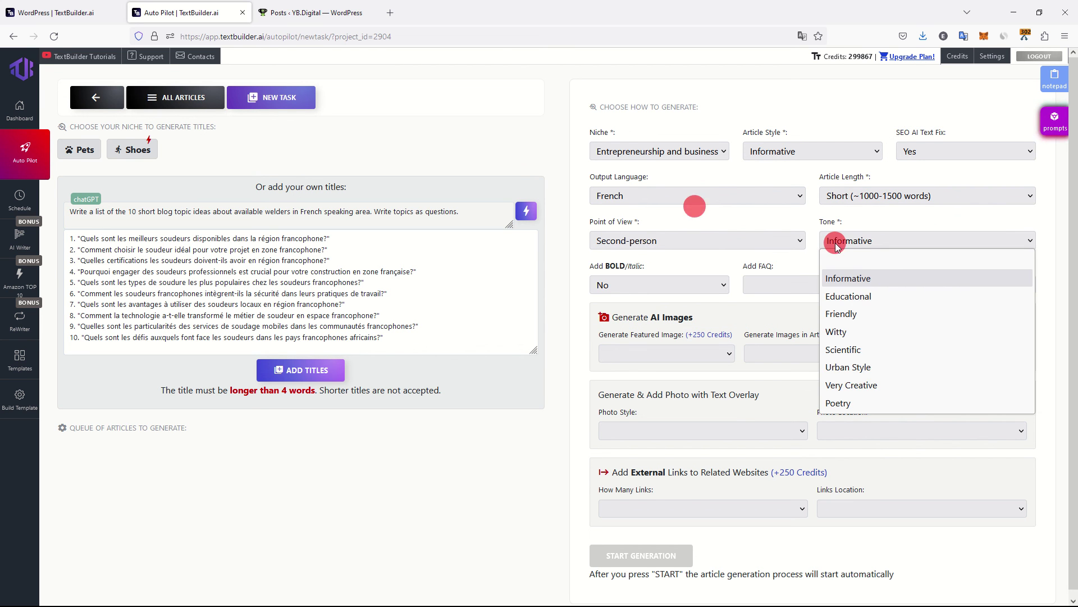
{"action": "left_click", "coordinate": [710, 268]}
{"action": "left_click", "coordinate": [689, 285]}
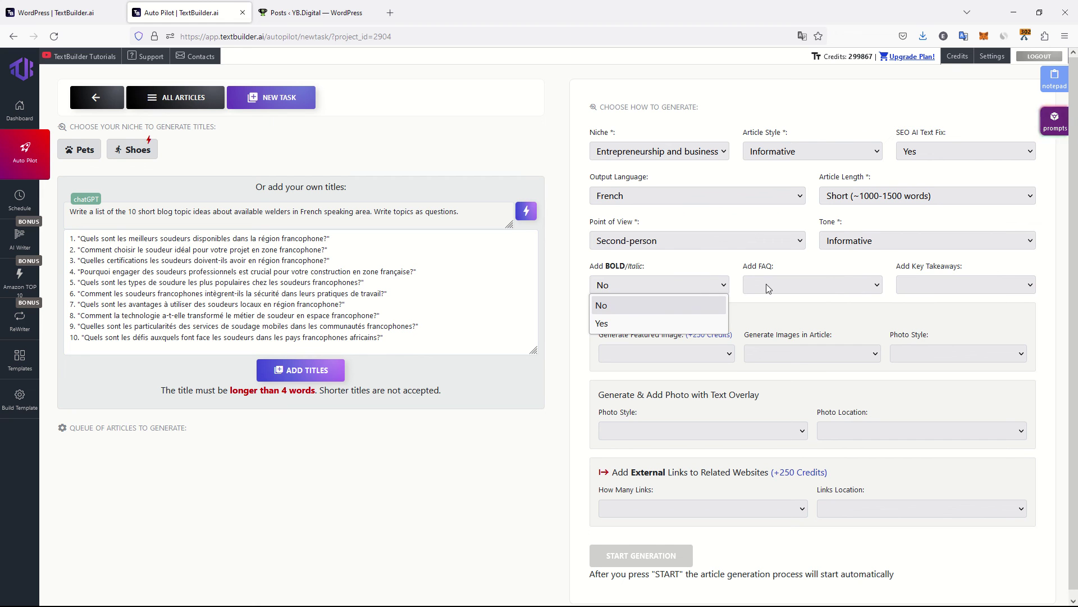
{"action": "left_click", "coordinate": [832, 280]}
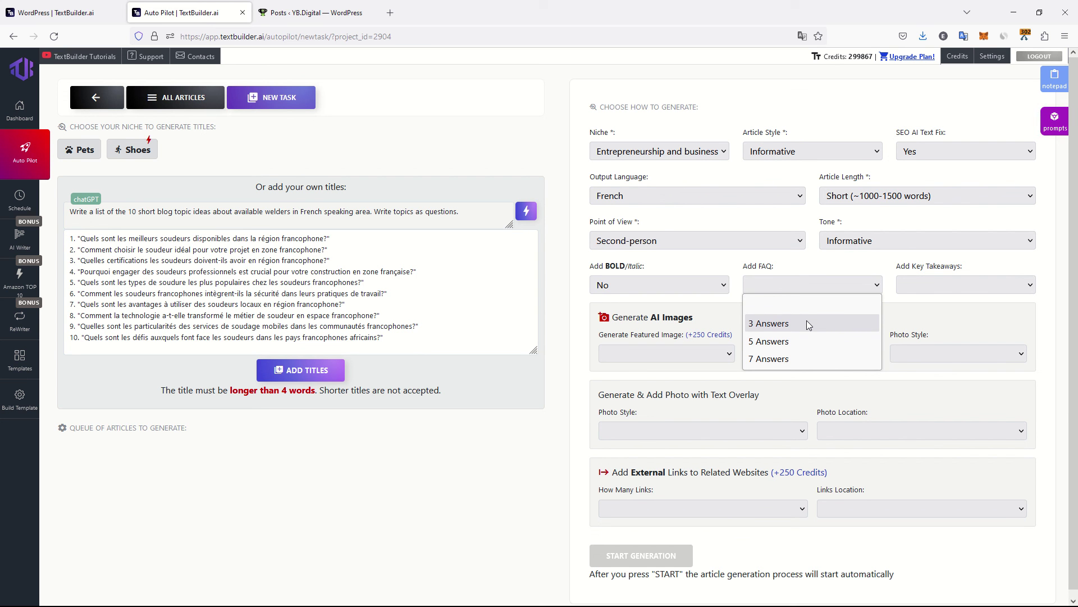
{"action": "left_click", "coordinate": [943, 283]}
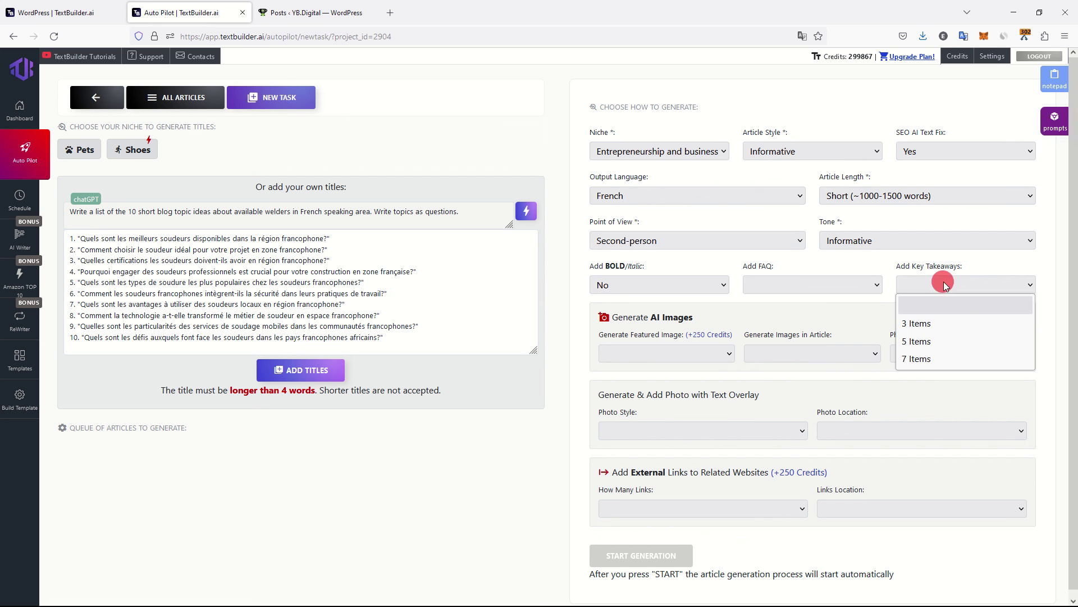
{"action": "left_click", "coordinate": [793, 318]}
{"action": "left_click", "coordinate": [673, 353]}
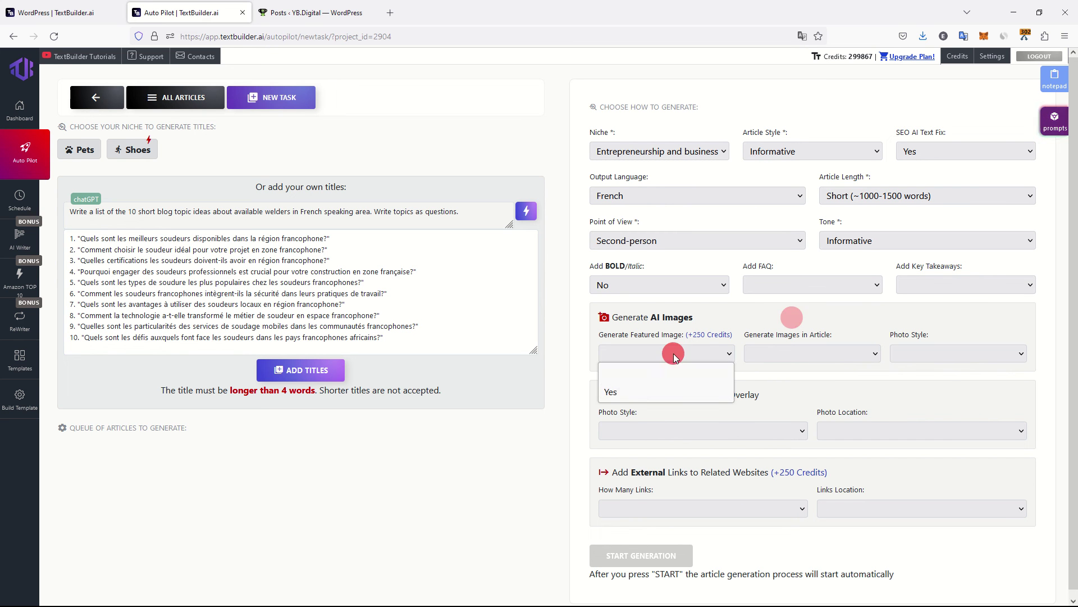
{"action": "left_click", "coordinate": [662, 390]}
{"action": "left_click", "coordinate": [821, 349]}
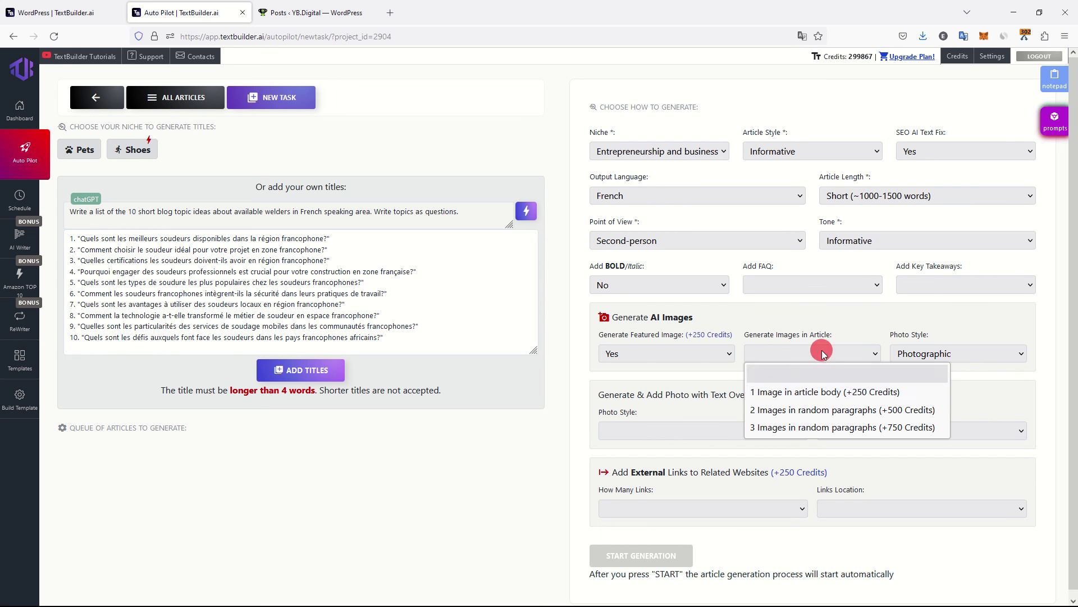
{"action": "left_click", "coordinate": [837, 396]}
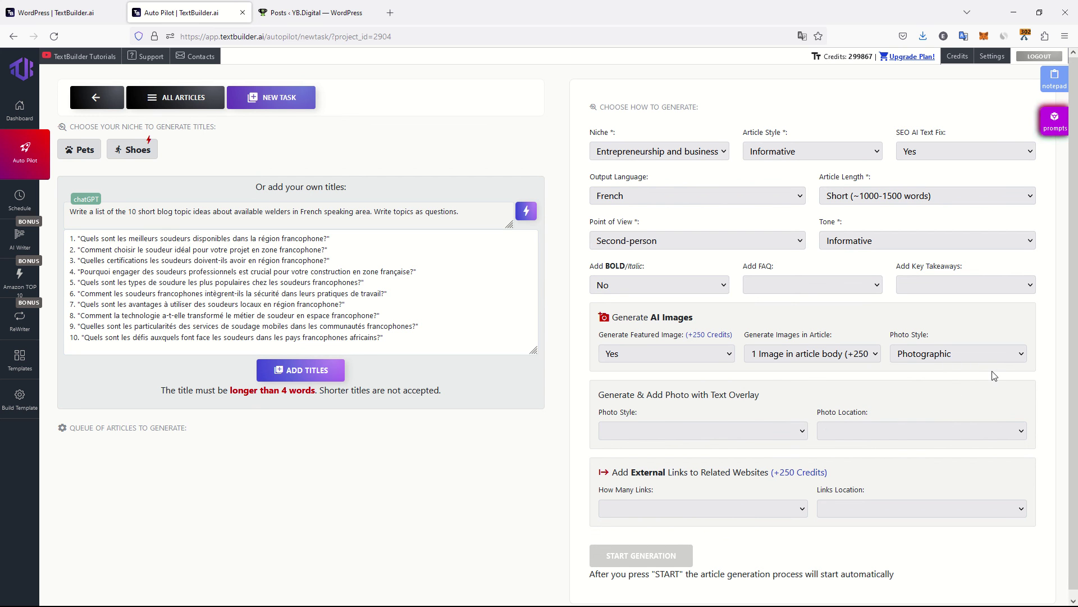
{"action": "left_click", "coordinate": [686, 430]}
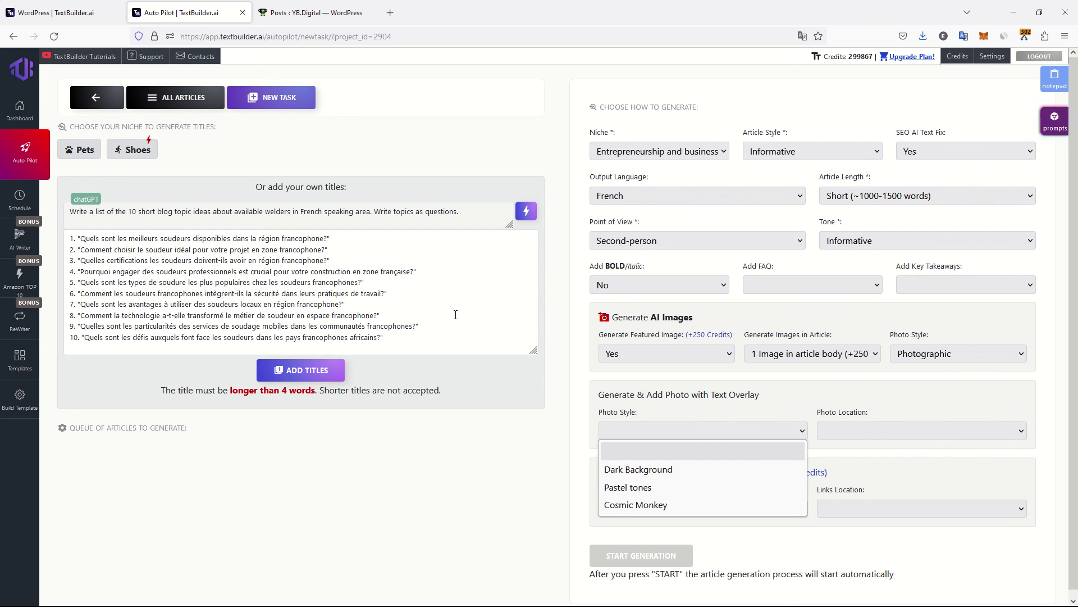
{"action": "left_click_drag", "start_coordinate": [266, 212], "coordinate": [80, 211]}
{"action": "left_click_drag", "start_coordinate": [144, 212], "coordinate": [276, 213]}
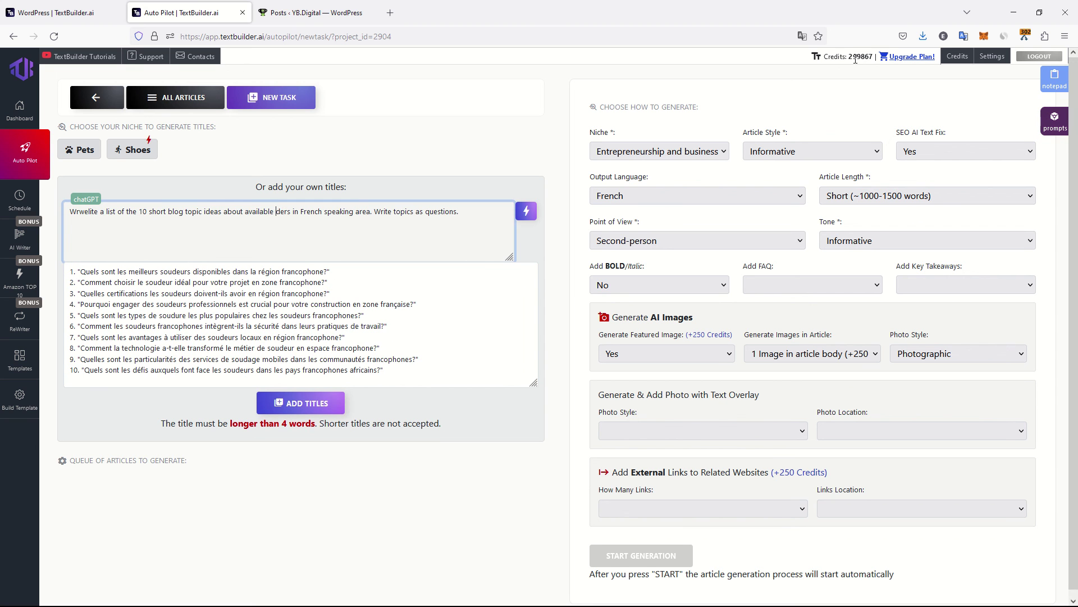
{"action": "left_click_drag", "start_coordinate": [849, 57], "coordinate": [871, 56]}
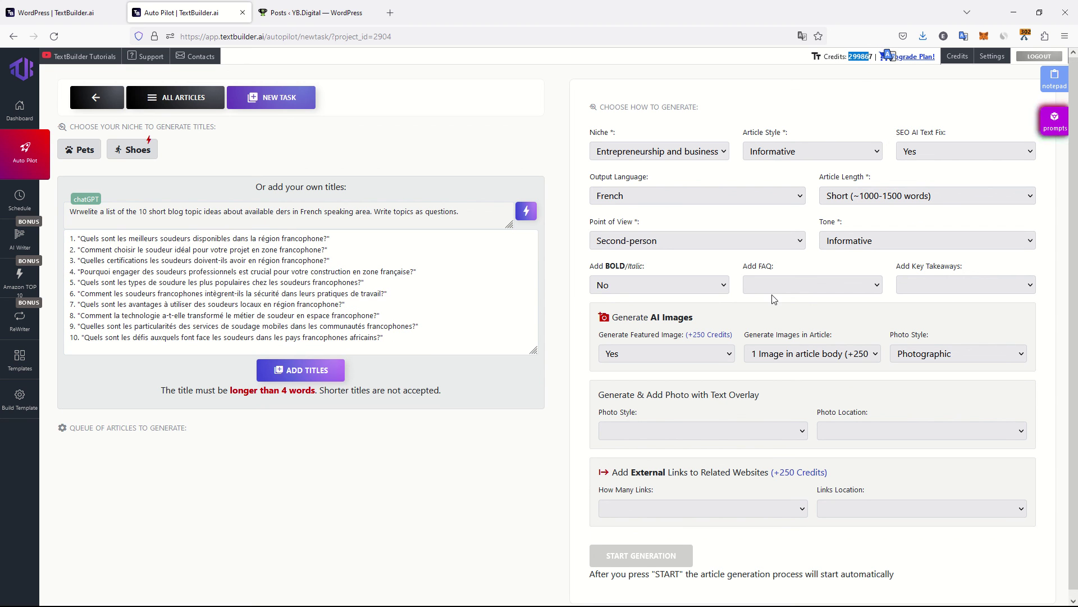
{"action": "left_click", "coordinate": [765, 437]}
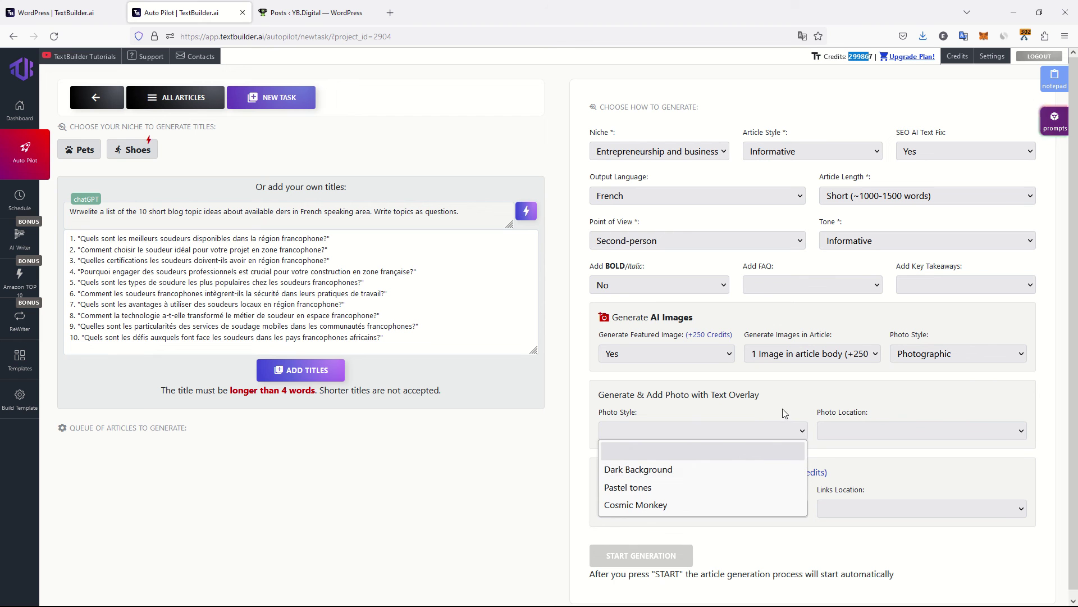
{"action": "left_click", "coordinate": [888, 422]}
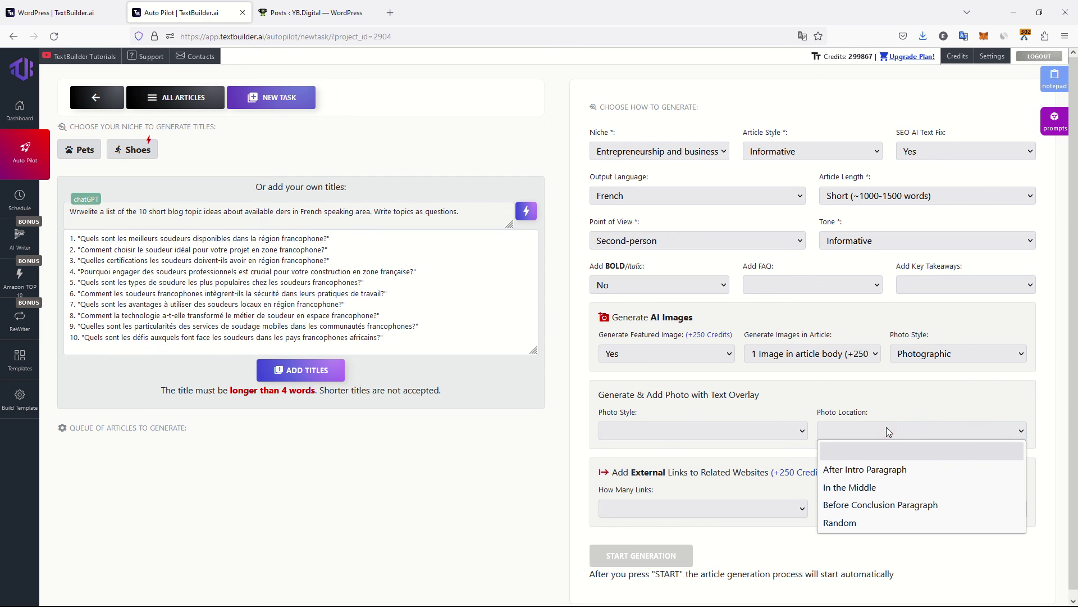
{"action": "left_click", "coordinate": [815, 382]}
{"action": "left_click", "coordinate": [742, 509]}
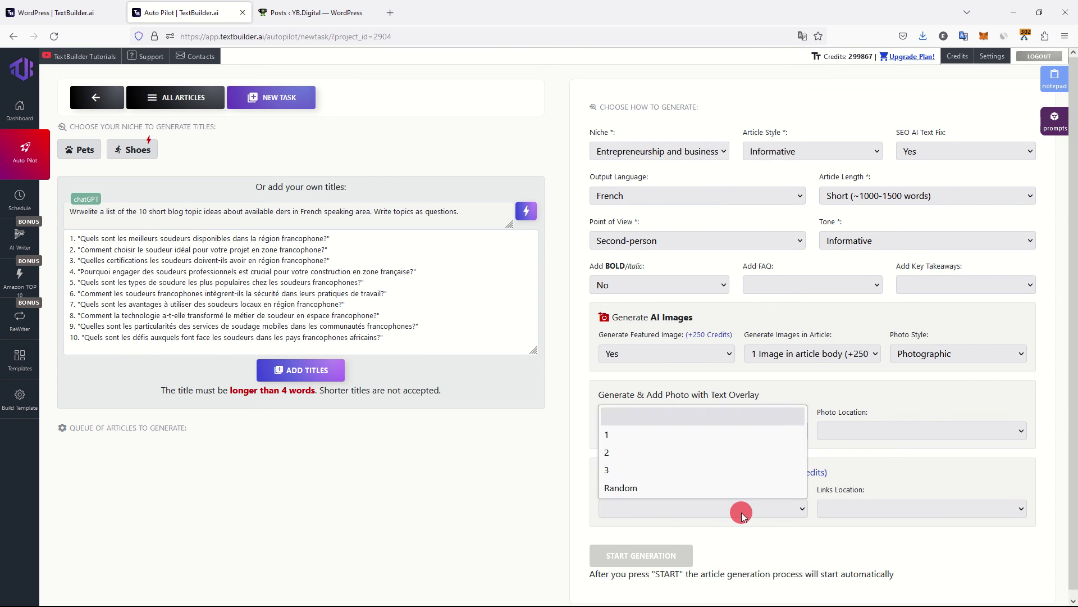
{"action": "left_click", "coordinate": [891, 457]}
{"action": "left_click", "coordinate": [701, 508]}
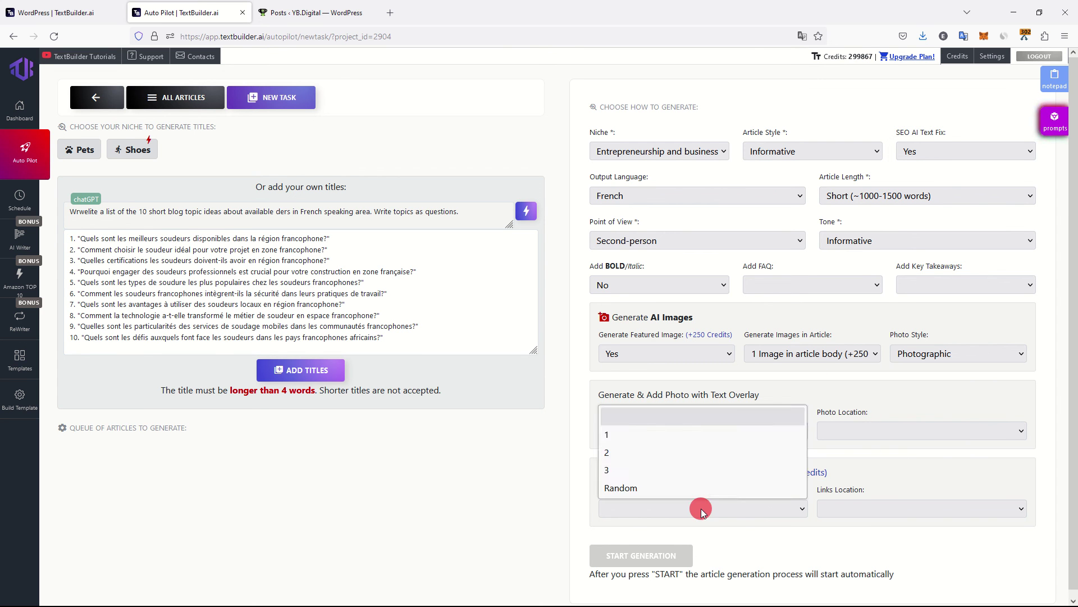
{"action": "left_click", "coordinate": [930, 472]}
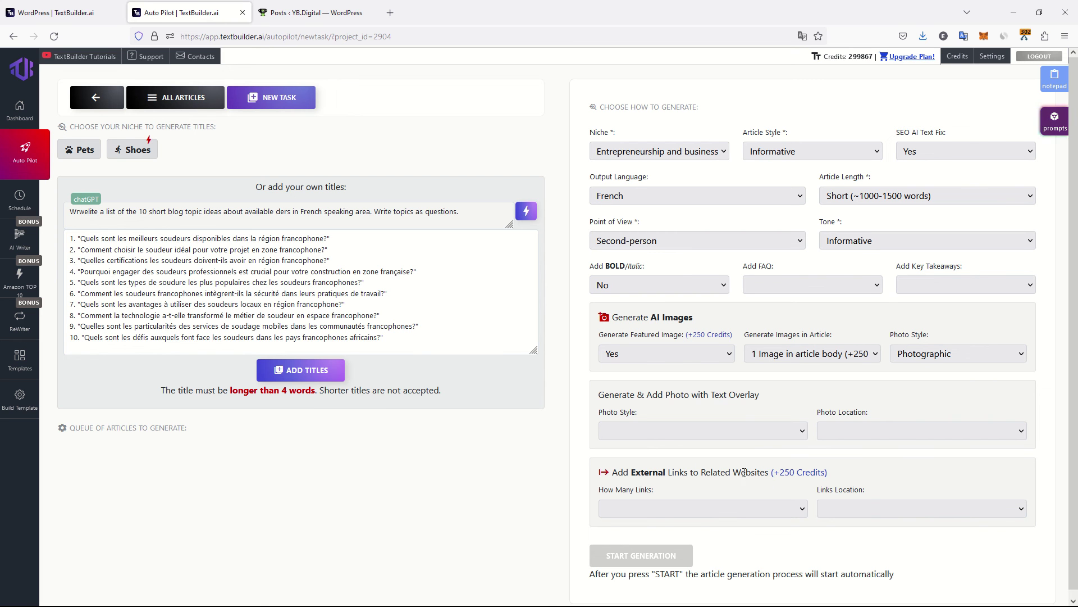
Leave the welder-title Auto Pilot task and go to the TextBuilder dashboard home page.
{"action": "scroll", "coordinate": [653, 498], "scroll_direction": "down", "scroll_amount": 1}
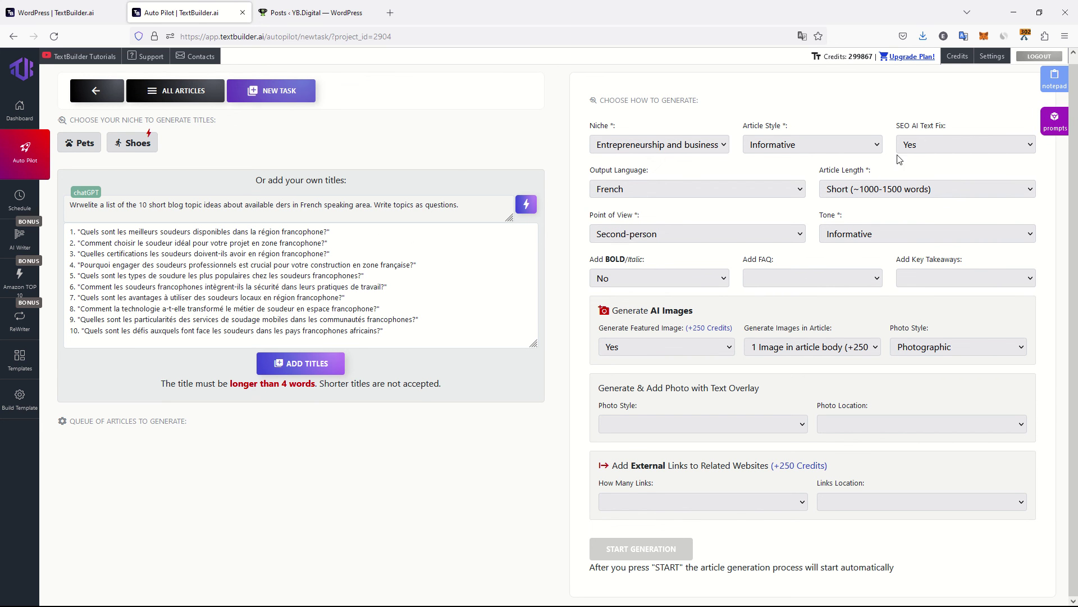
{"action": "left_click", "coordinate": [356, 228]}
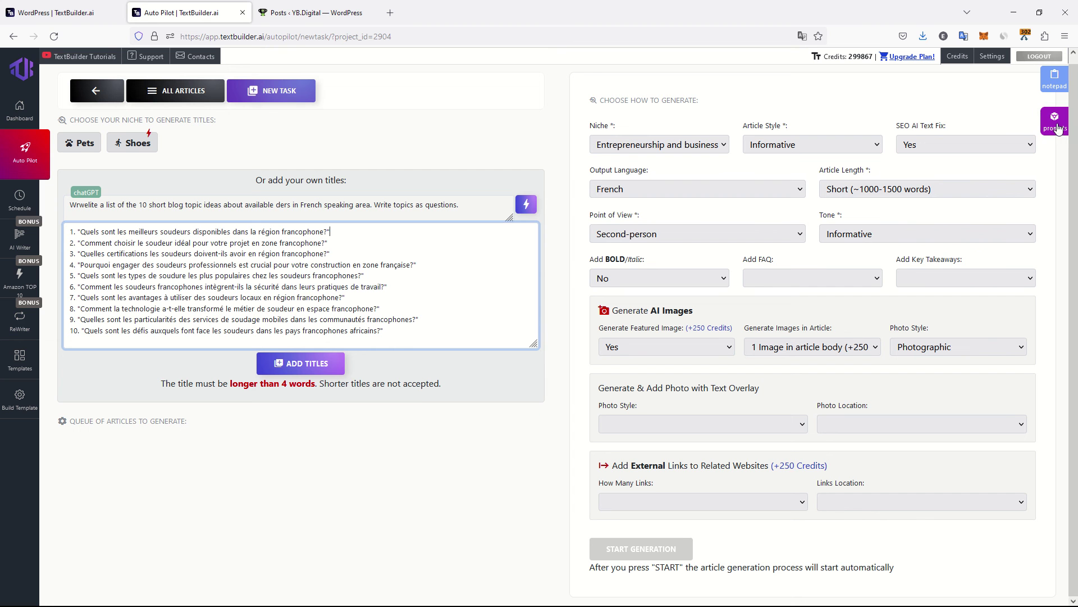
{"action": "left_click", "coordinate": [19, 108]}
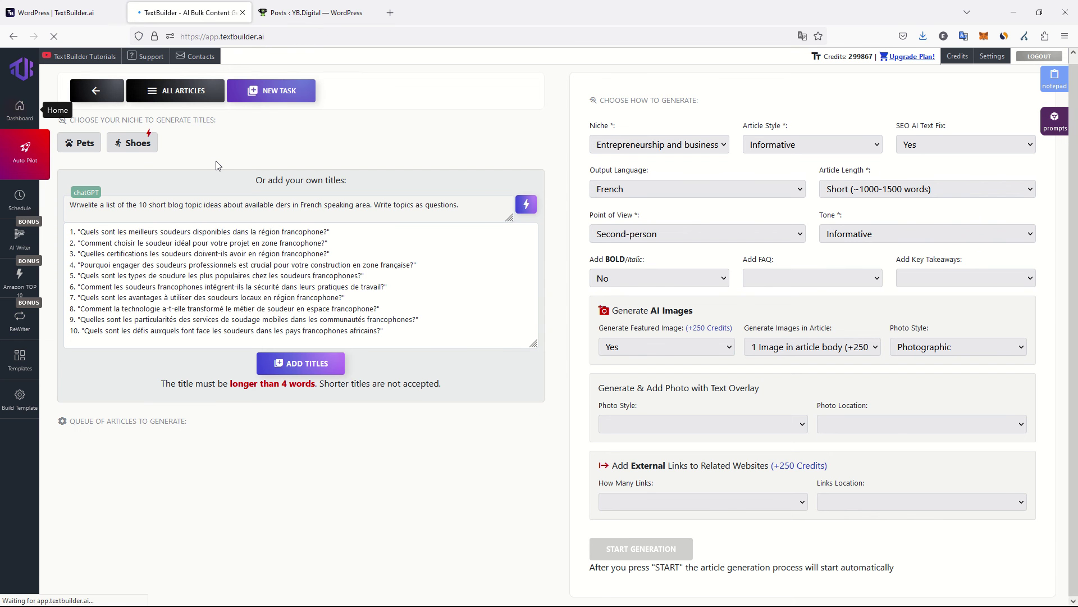
Visit the Schedule page and glance at the tab's recent page history without navigating.
{"action": "scroll", "coordinate": [226, 151], "scroll_direction": "down", "scroll_amount": 15}
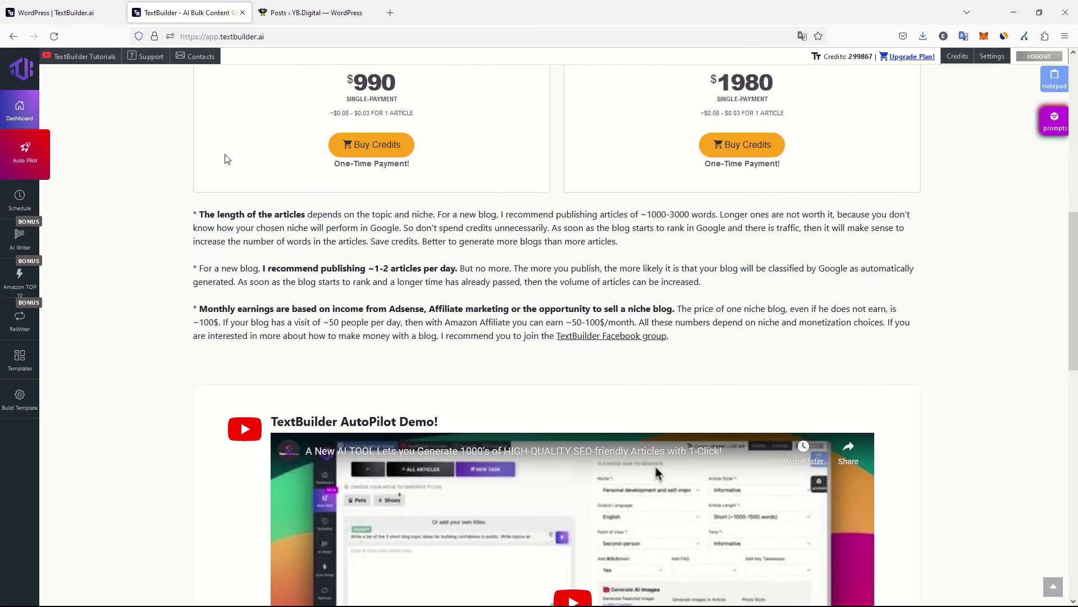
{"action": "scroll", "coordinate": [163, 186], "scroll_direction": "up", "scroll_amount": 15}
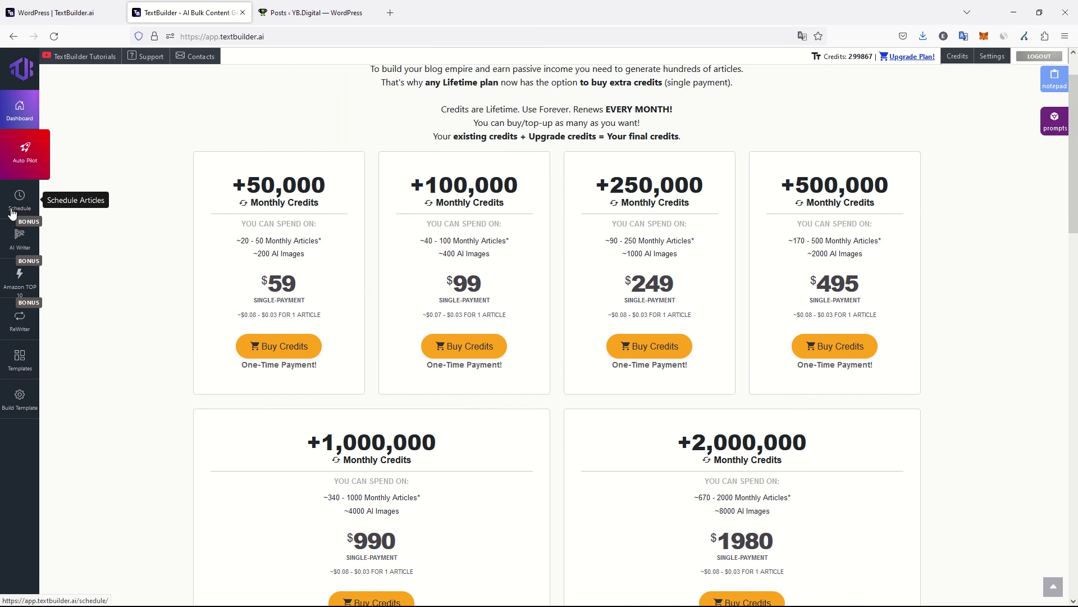
{"action": "left_click", "coordinate": [19, 202]}
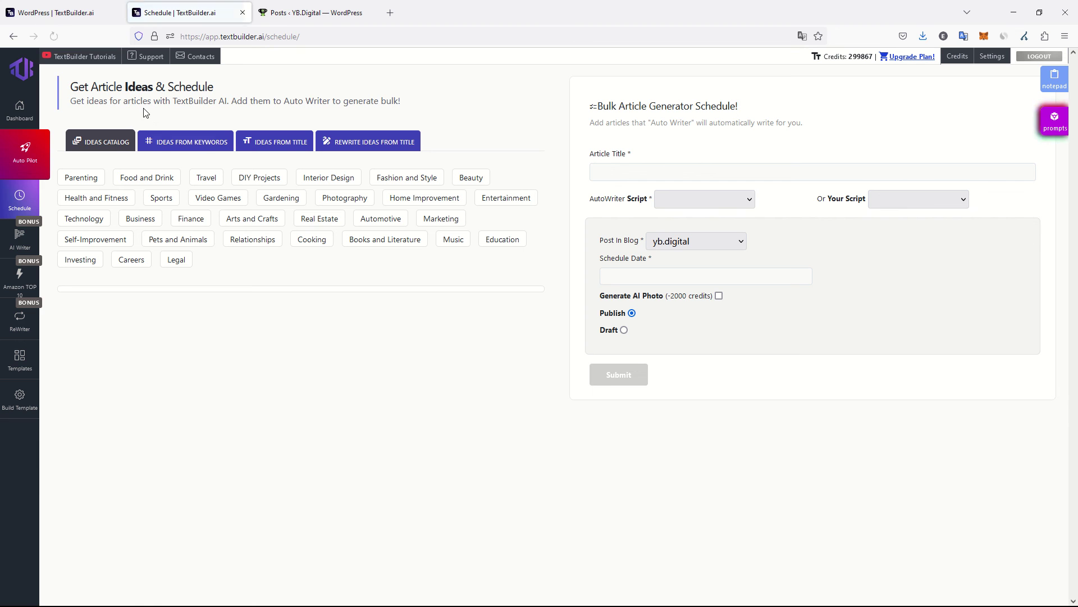
{"action": "right_click", "coordinate": [9, 37]}
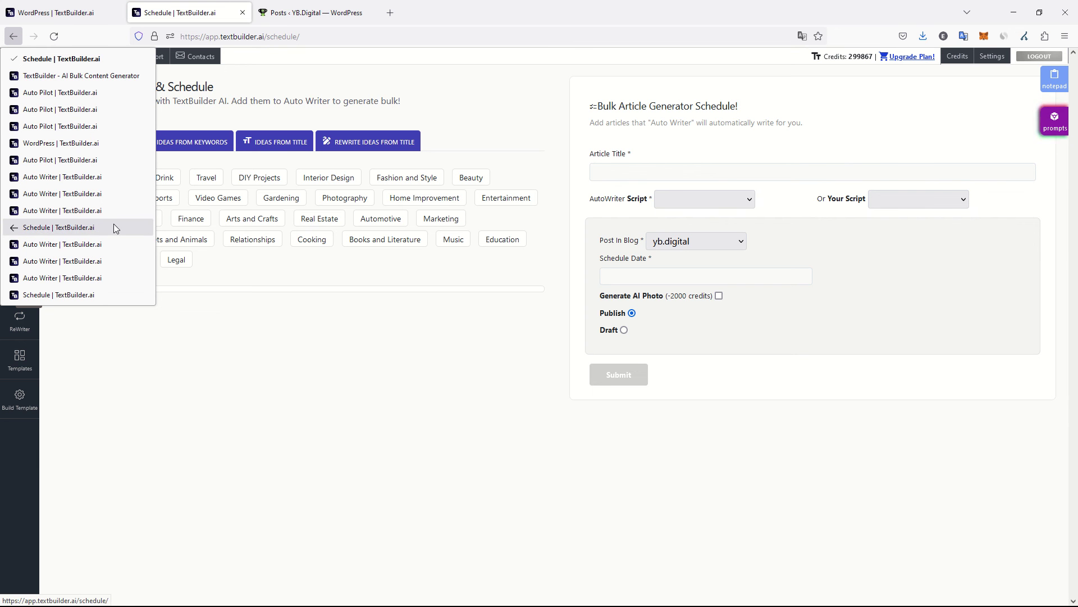
{"action": "left_click", "coordinate": [437, 75]}
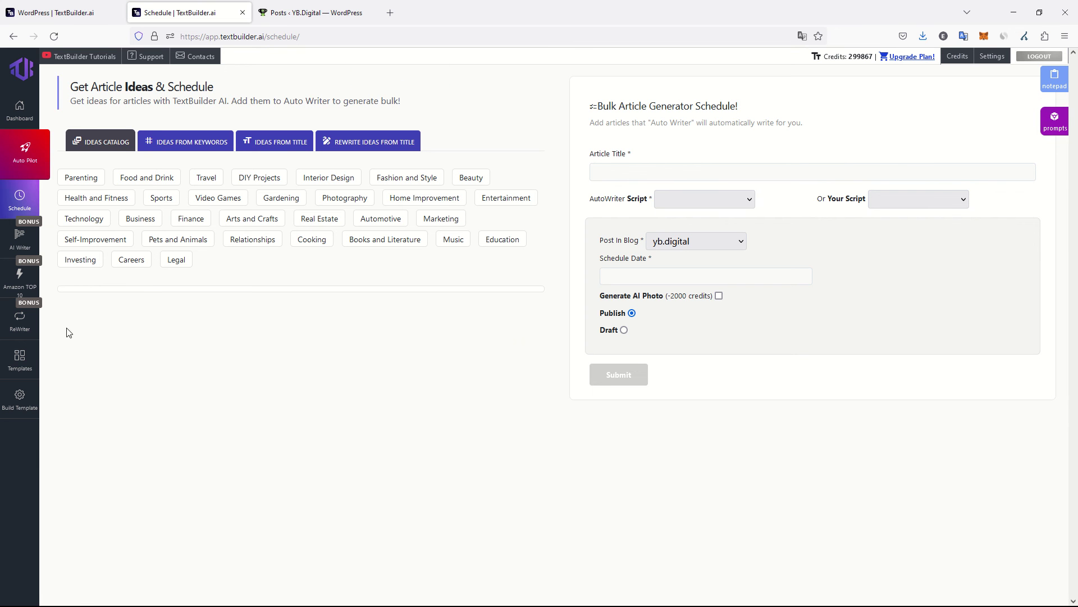
Step back through the browser history, past credits pricing and WordPress pages, to the Auto Pilot overview.
{"action": "left_click", "coordinate": [14, 37]}
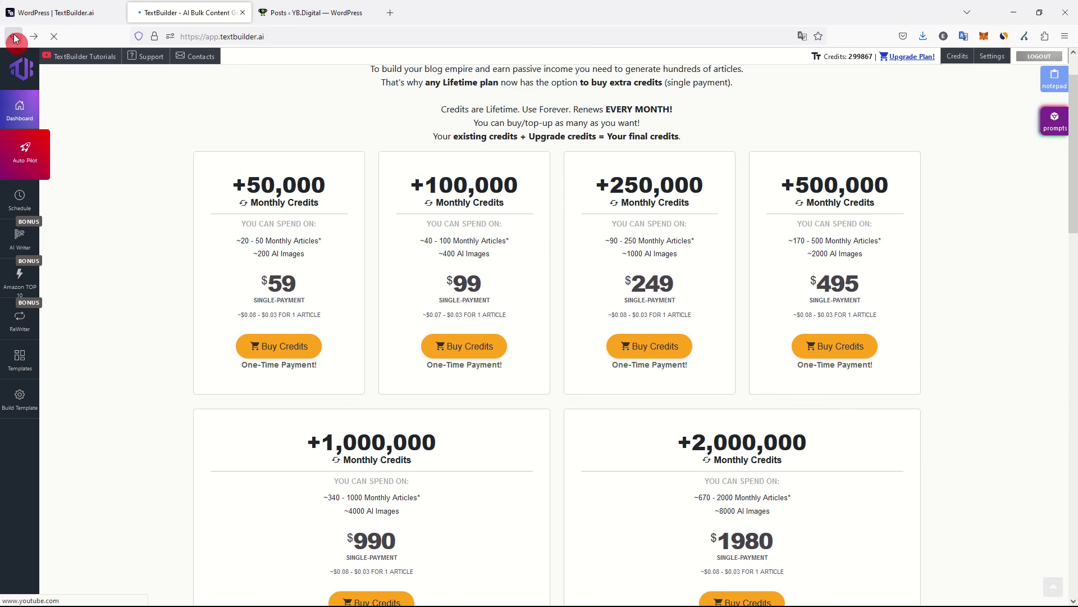
{"action": "left_click", "coordinate": [14, 37]}
{"action": "left_click", "coordinate": [14, 37]}
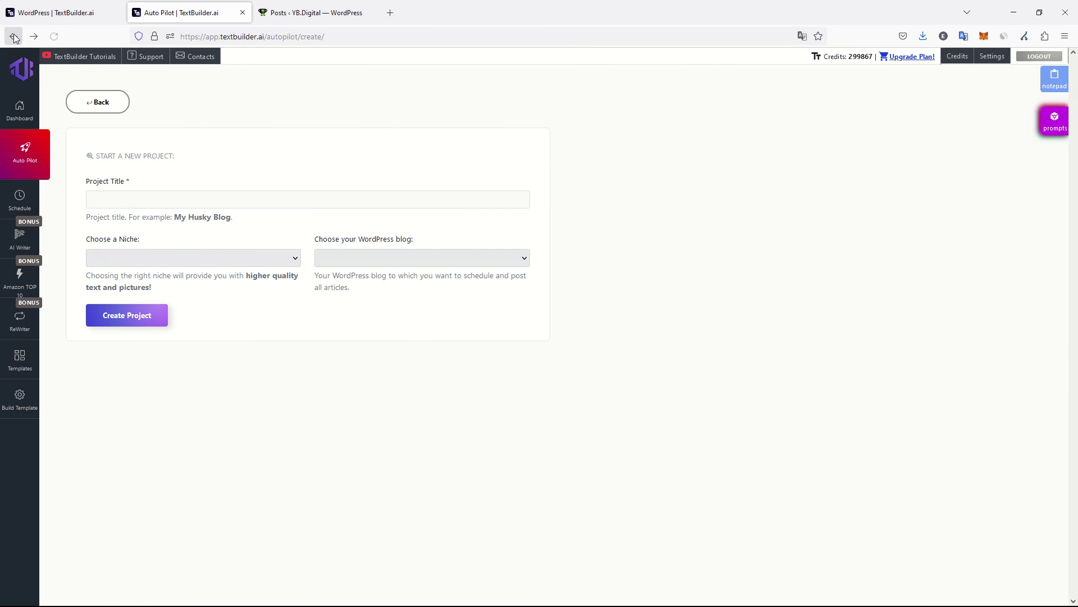
{"action": "left_click", "coordinate": [14, 37]}
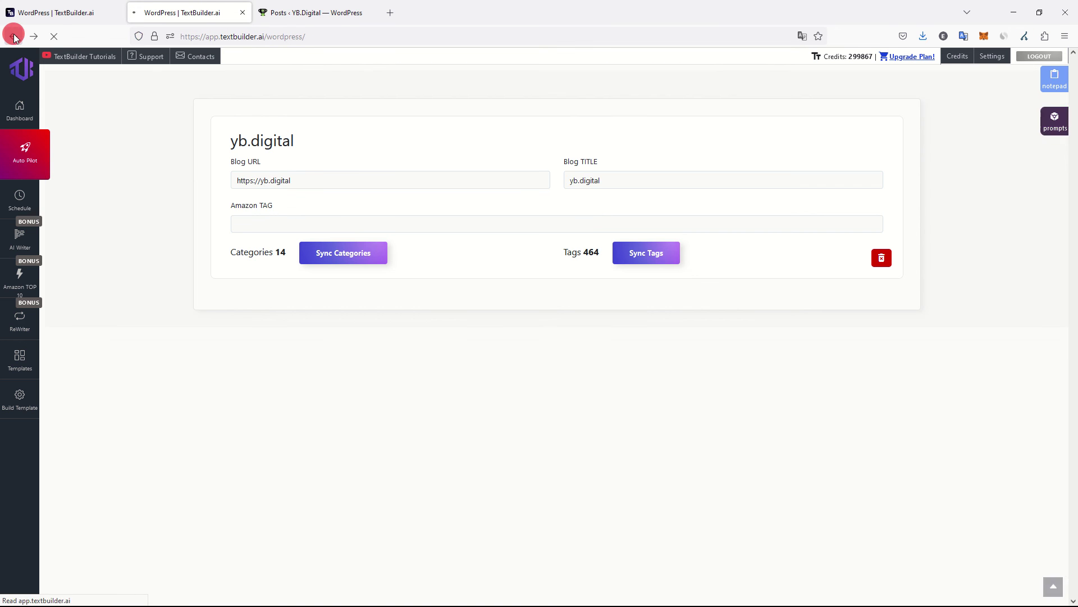
{"action": "left_click", "coordinate": [14, 37]}
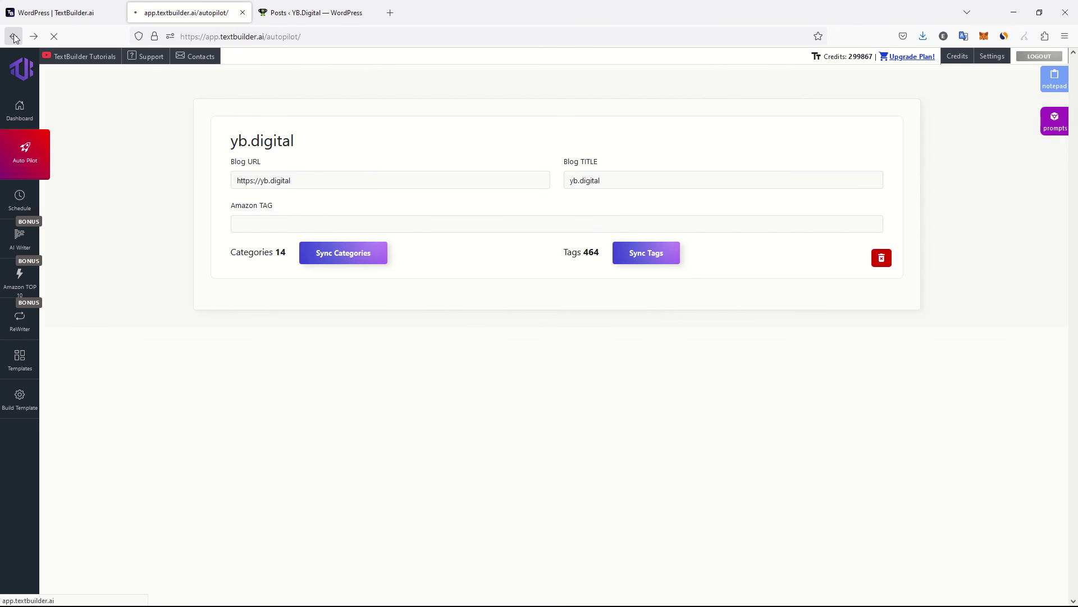
{"action": "left_click", "coordinate": [14, 37]}
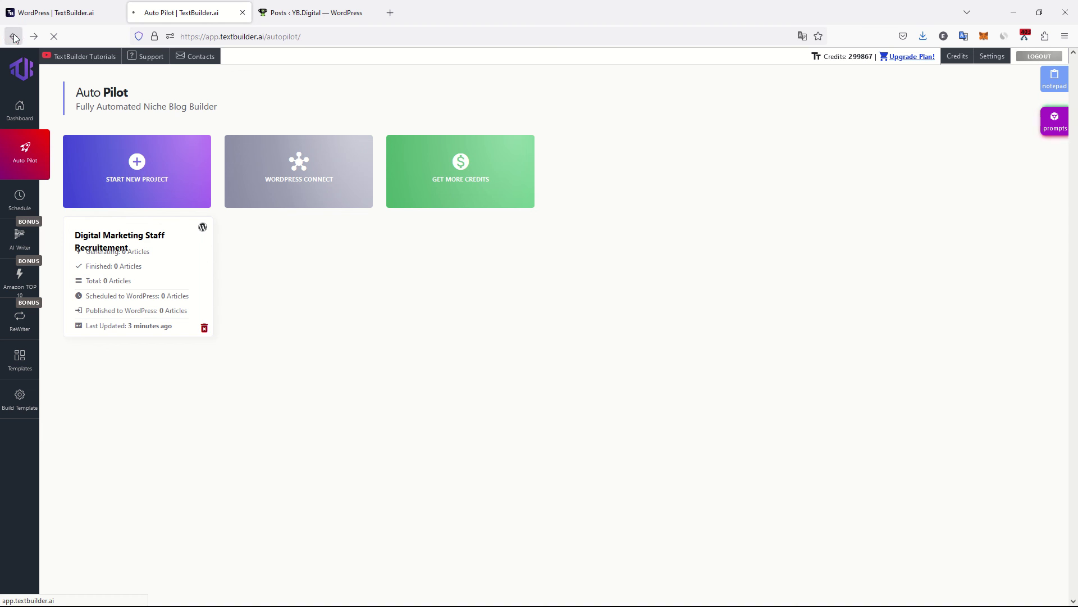
Return to the Bulk Writer's in-generation list and highlight the guide's generation progress and preset name.
{"action": "left_click", "coordinate": [13, 37]}
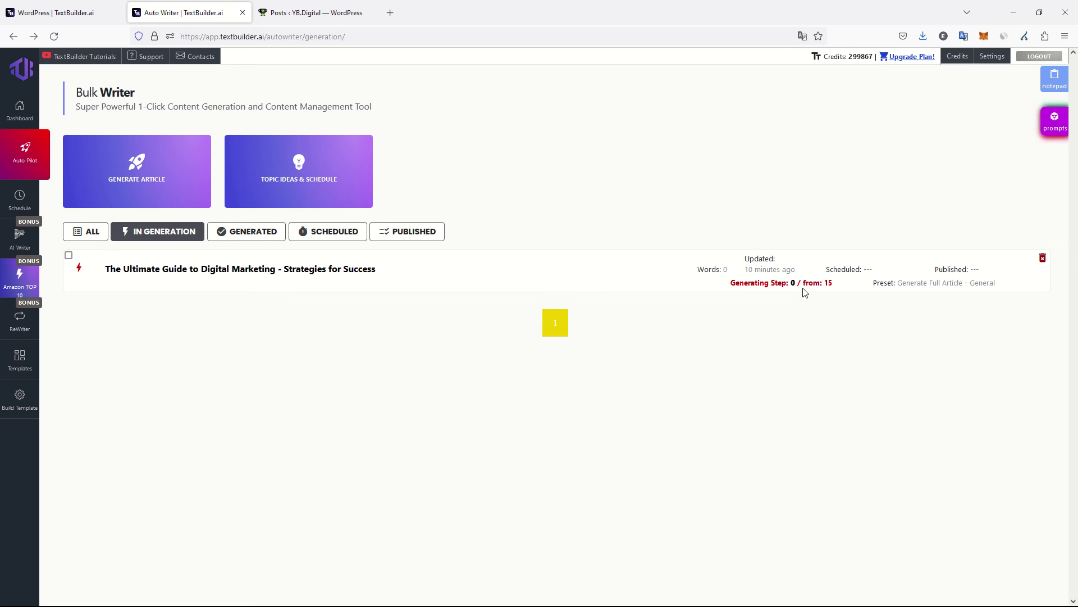
{"action": "left_click_drag", "start_coordinate": [855, 287], "coordinate": [759, 285]}
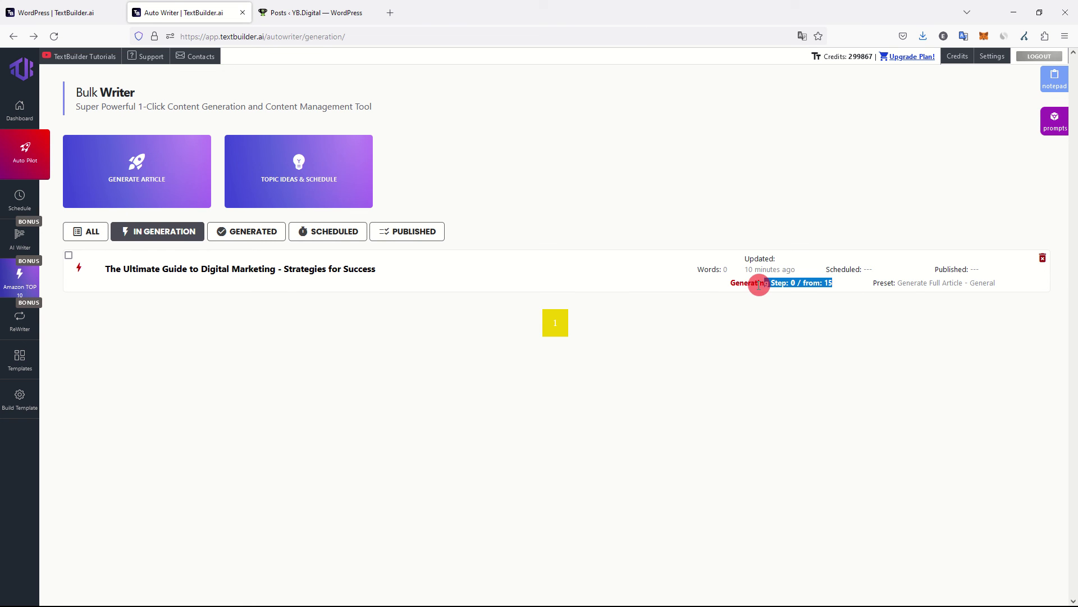
{"action": "left_click", "coordinate": [909, 287]}
{"action": "left_click_drag", "start_coordinate": [872, 284], "coordinate": [1043, 284]}
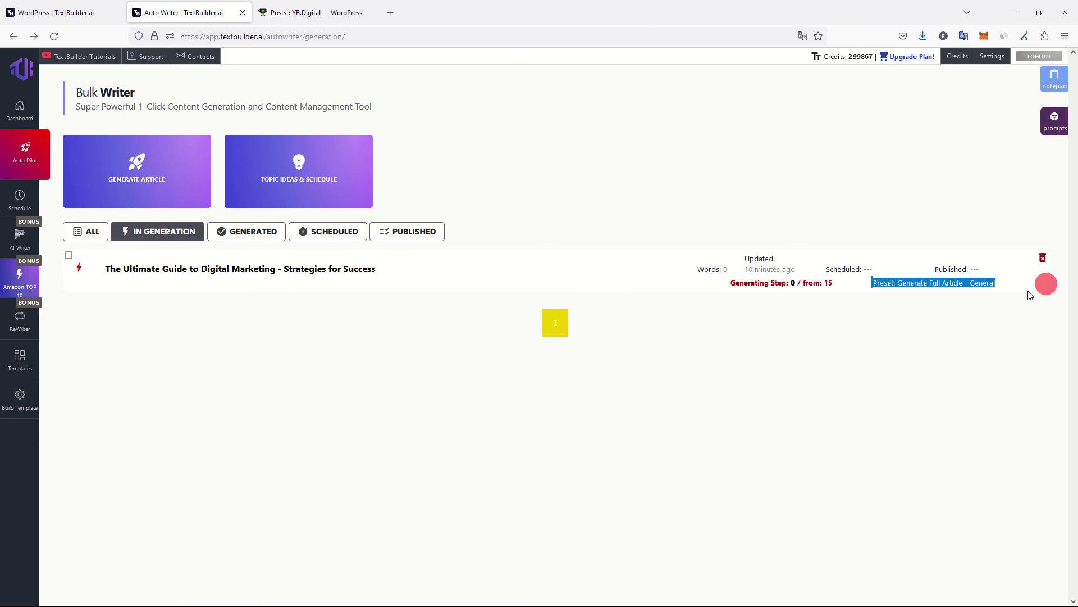
{"action": "left_click", "coordinate": [976, 280]}
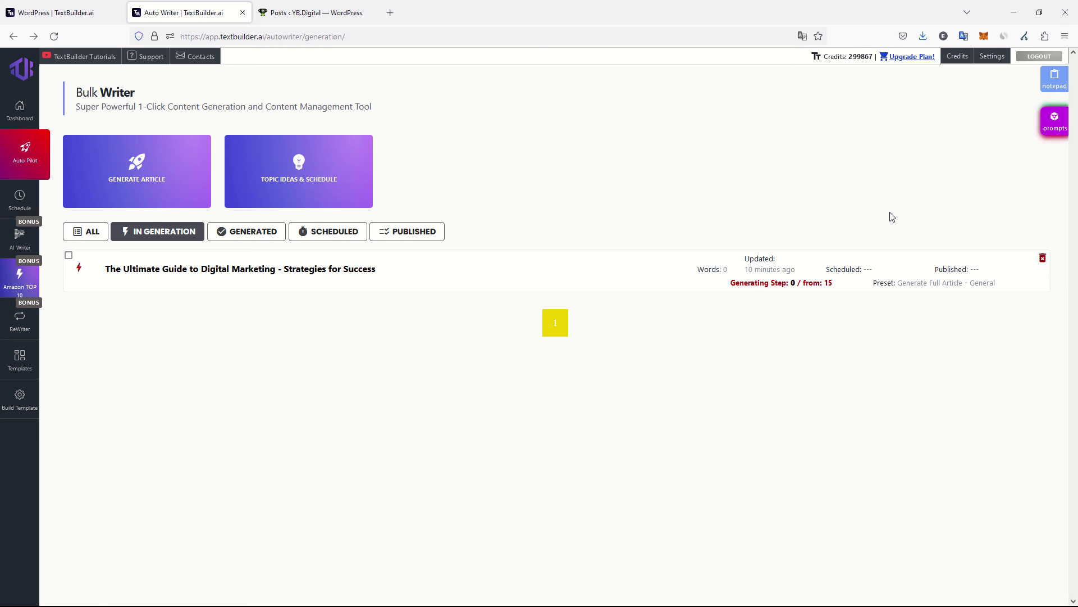
Review the yb.digital blog details under Settings' WordPress connection, then return to the dashboard.
{"action": "left_click", "coordinate": [992, 55]}
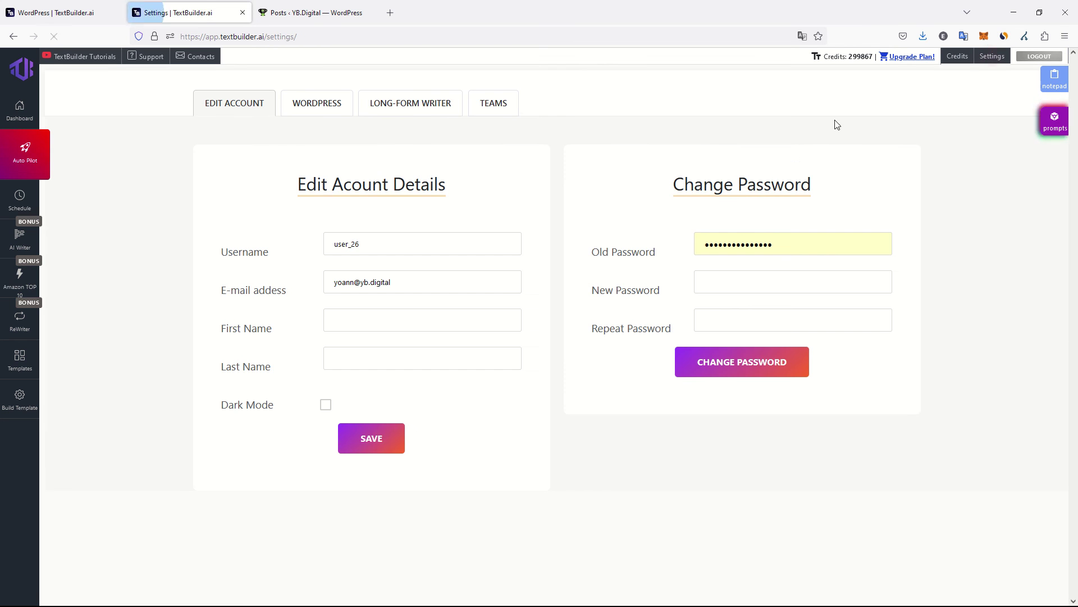
{"action": "left_click", "coordinate": [320, 104]}
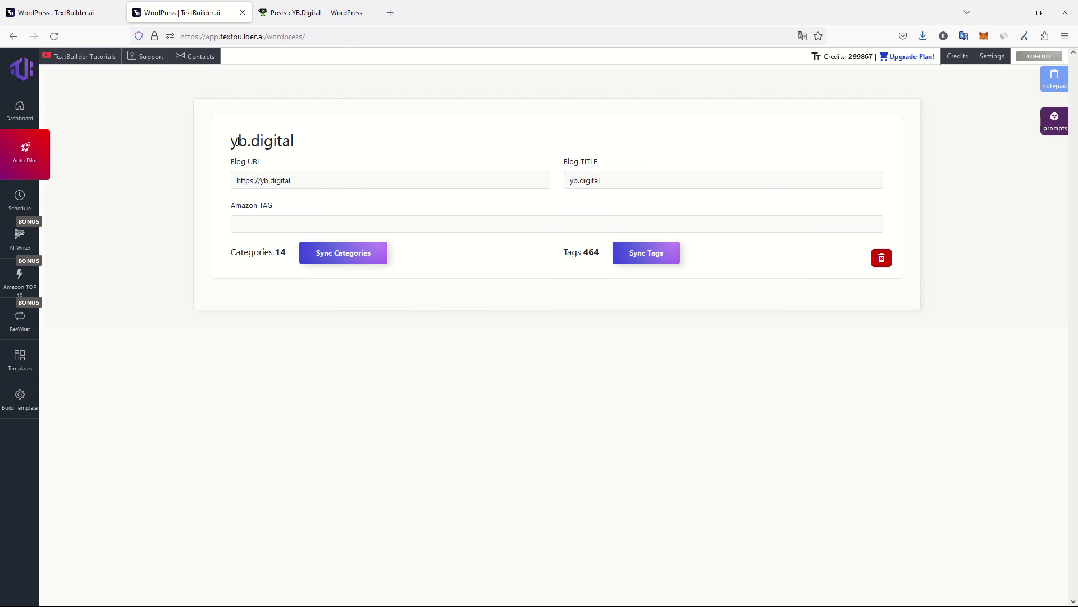
{"action": "left_click_drag", "start_coordinate": [224, 140], "coordinate": [548, 204]}
{"action": "left_click", "coordinate": [254, 98]}
{"action": "left_click", "coordinate": [12, 125]}
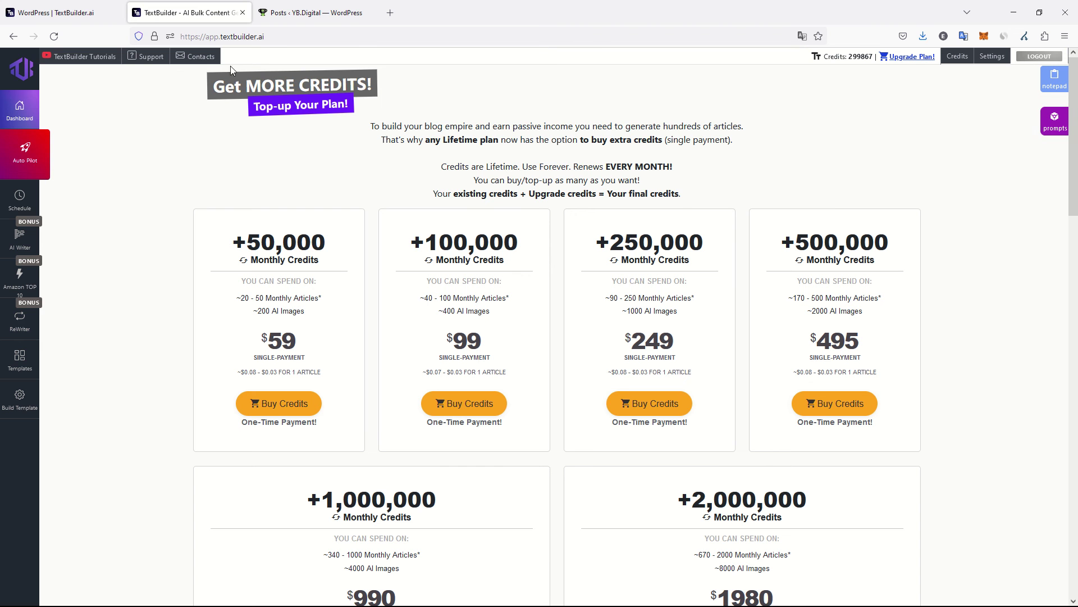
{"action": "left_click", "coordinate": [320, 36]}
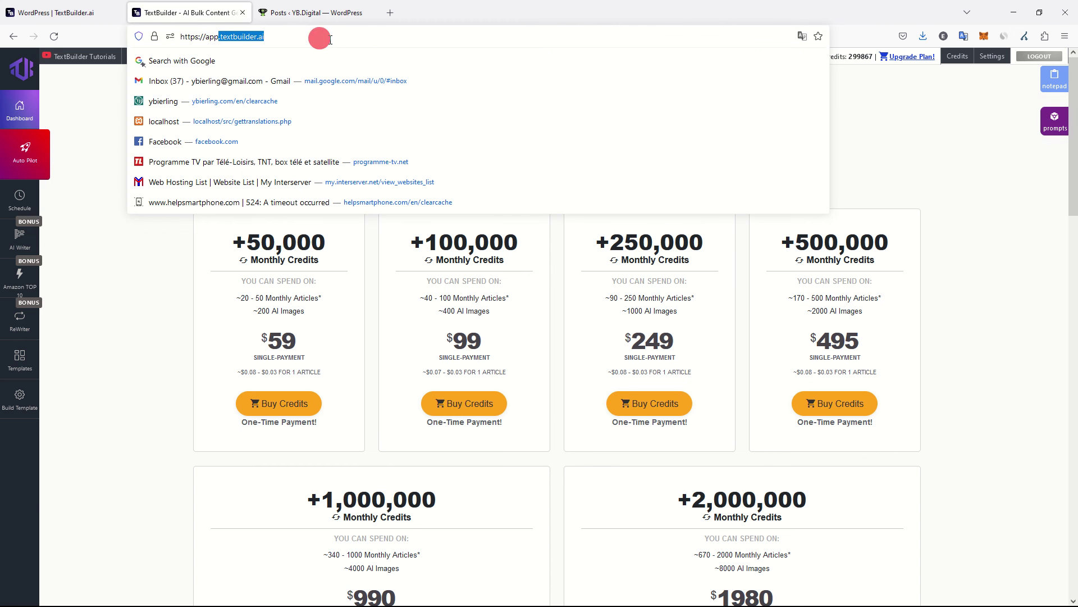
{"action": "left_click", "coordinate": [108, 371]}
{"action": "scroll", "coordinate": [174, 329], "scroll_direction": "down", "scroll_amount": 20}
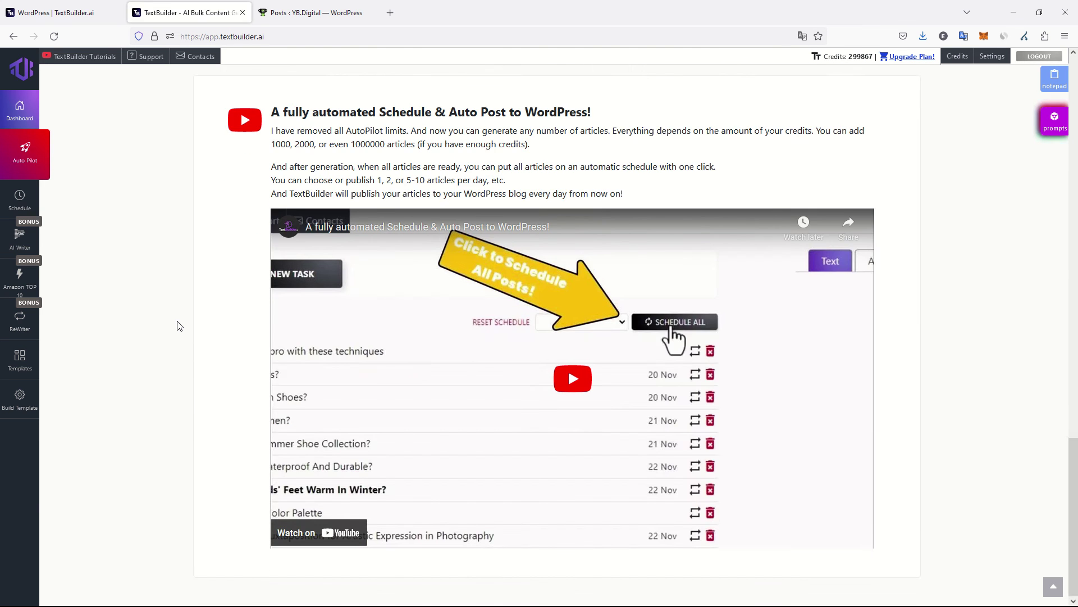
{"action": "scroll", "coordinate": [178, 325], "scroll_direction": "up", "scroll_amount": 10}
{"action": "scroll", "coordinate": [180, 326], "scroll_direction": "up", "scroll_amount": 10}
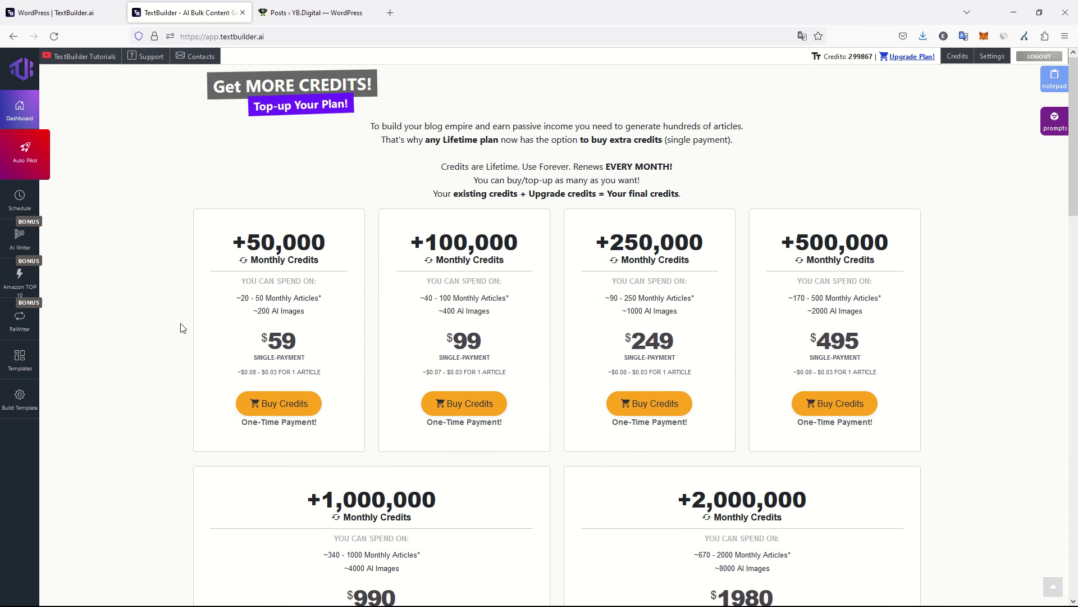